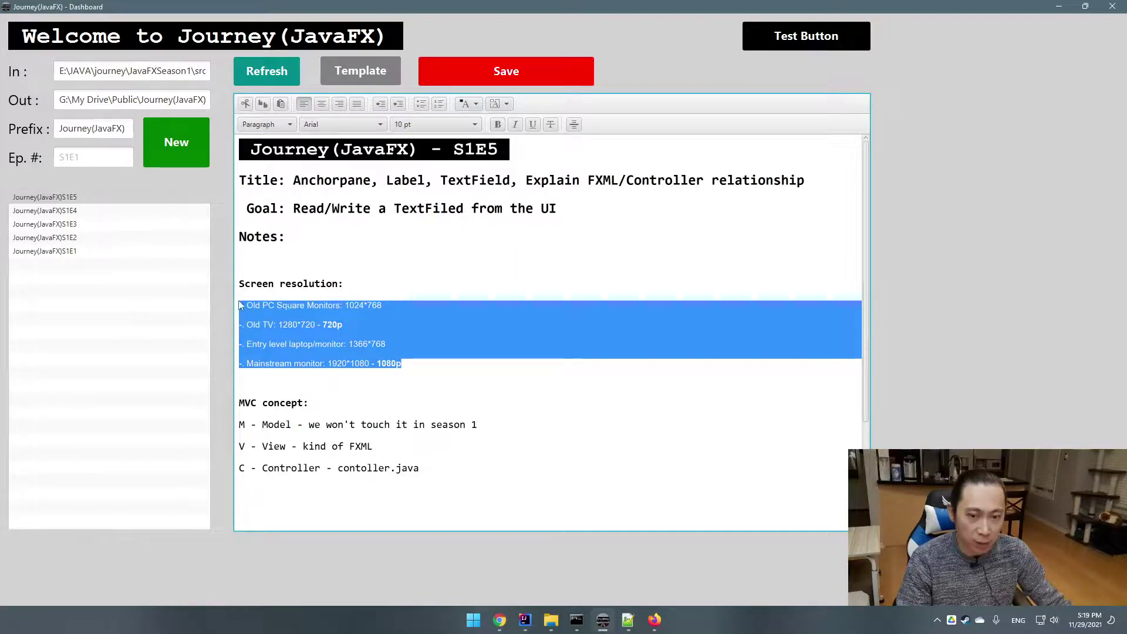
# - Review the screen resolution list and the MVC concept notes in the S1E5 episode notes
pyautogui.click(413, 364)
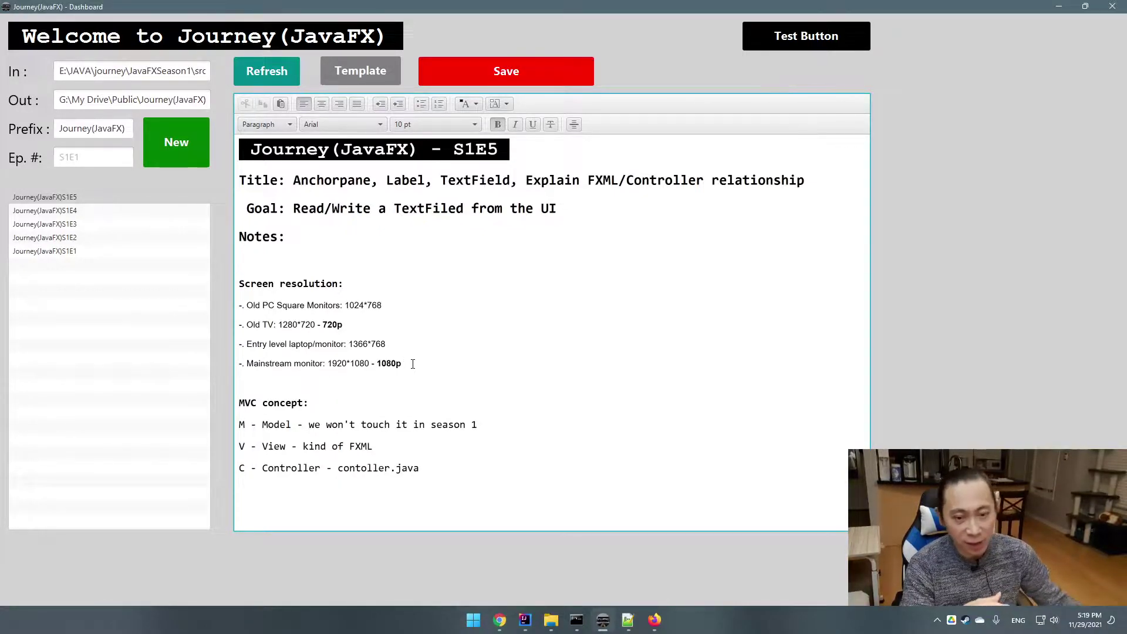
pyautogui.doubleClick(390, 364)
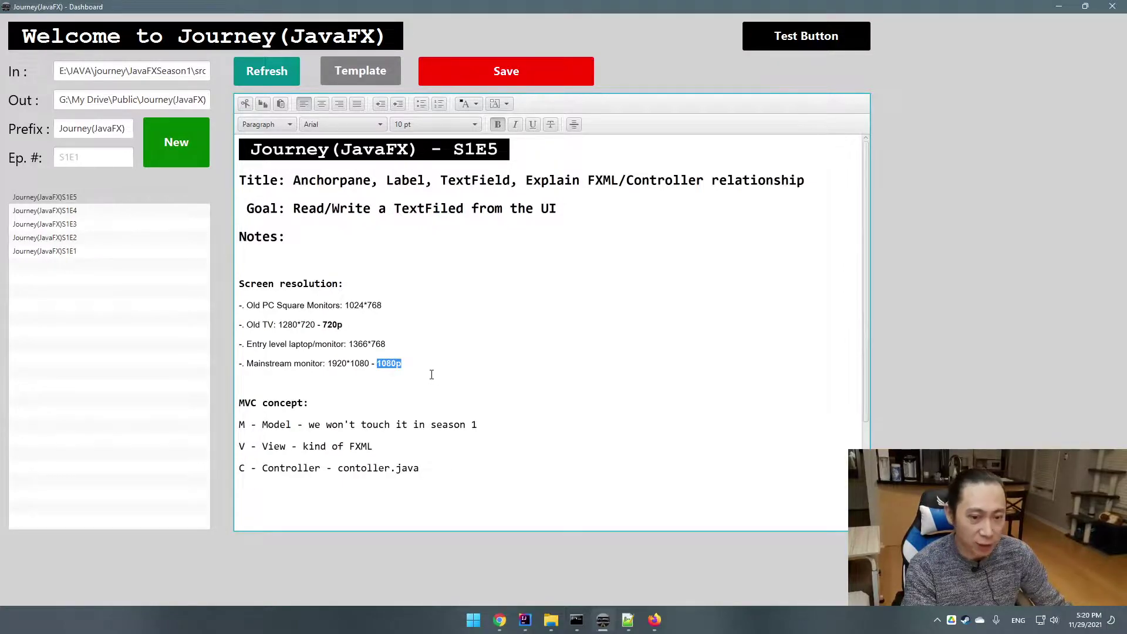
pyautogui.doubleClick(389, 364)
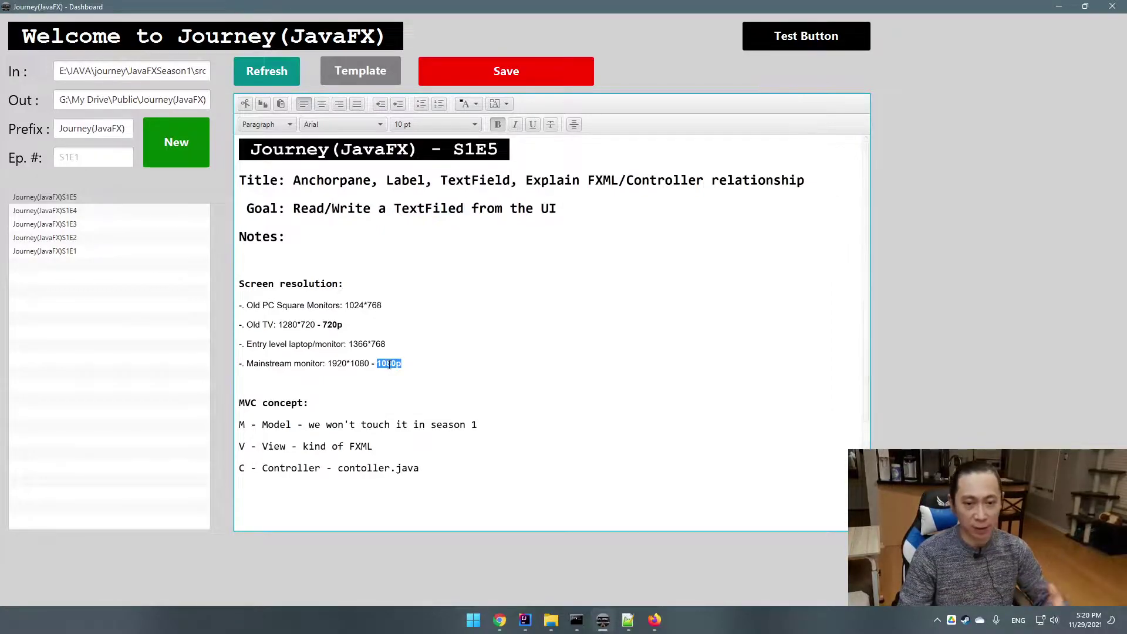
pyautogui.click(366, 364)
pyautogui.doubleClick(365, 363)
pyautogui.doubleClick(337, 364)
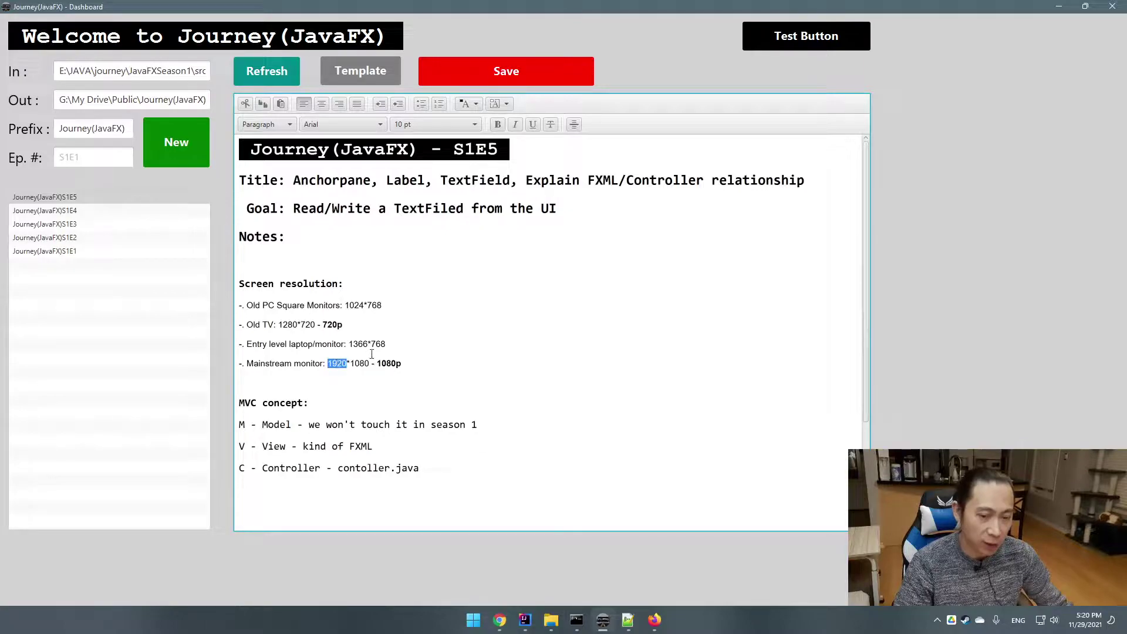
pyautogui.moveTo(389, 345); pyautogui.dragTo(241, 304)
pyautogui.moveTo(411, 363); pyautogui.dragTo(241, 305)
pyautogui.click(357, 323)
pyautogui.moveTo(345, 305); pyautogui.dragTo(382, 306)
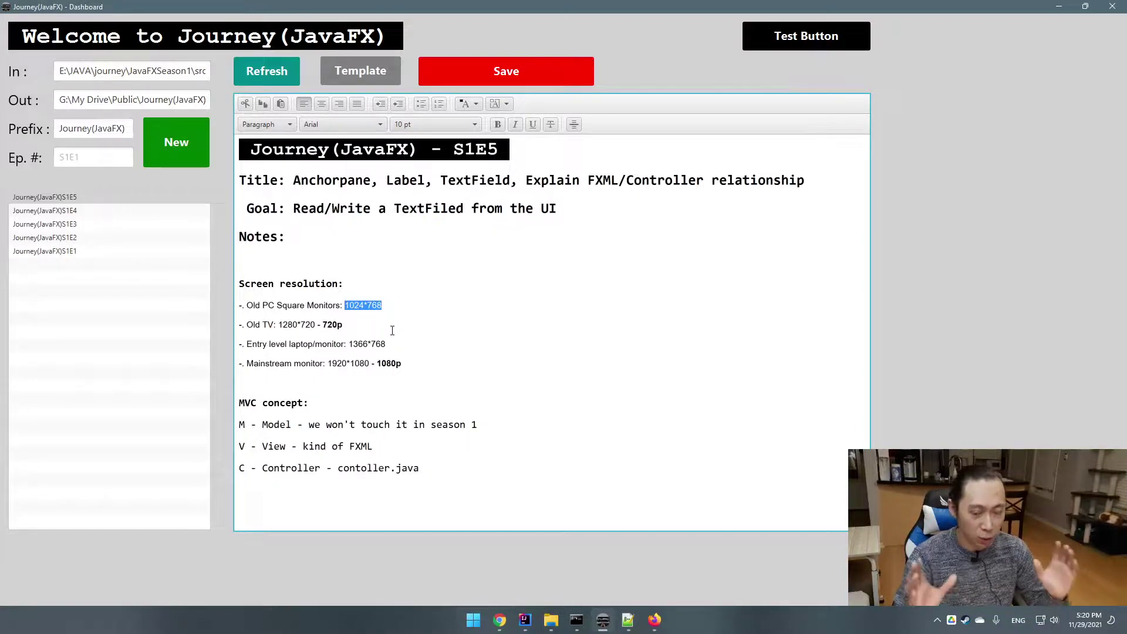
pyautogui.doubleClick(331, 325)
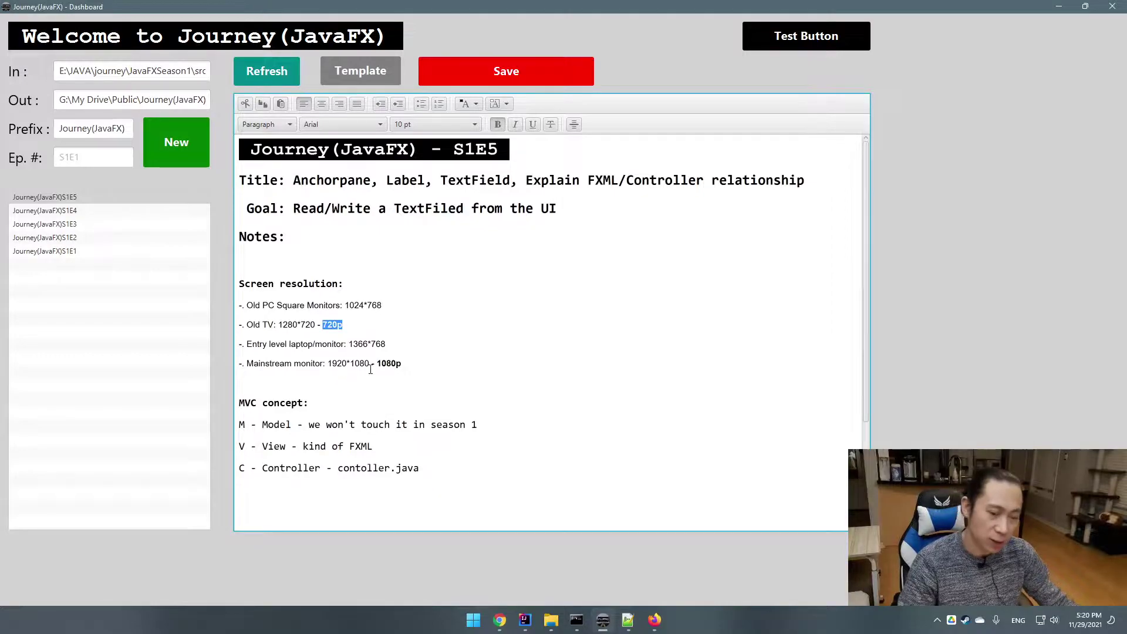
pyautogui.moveTo(388, 344); pyautogui.dragTo(349, 344)
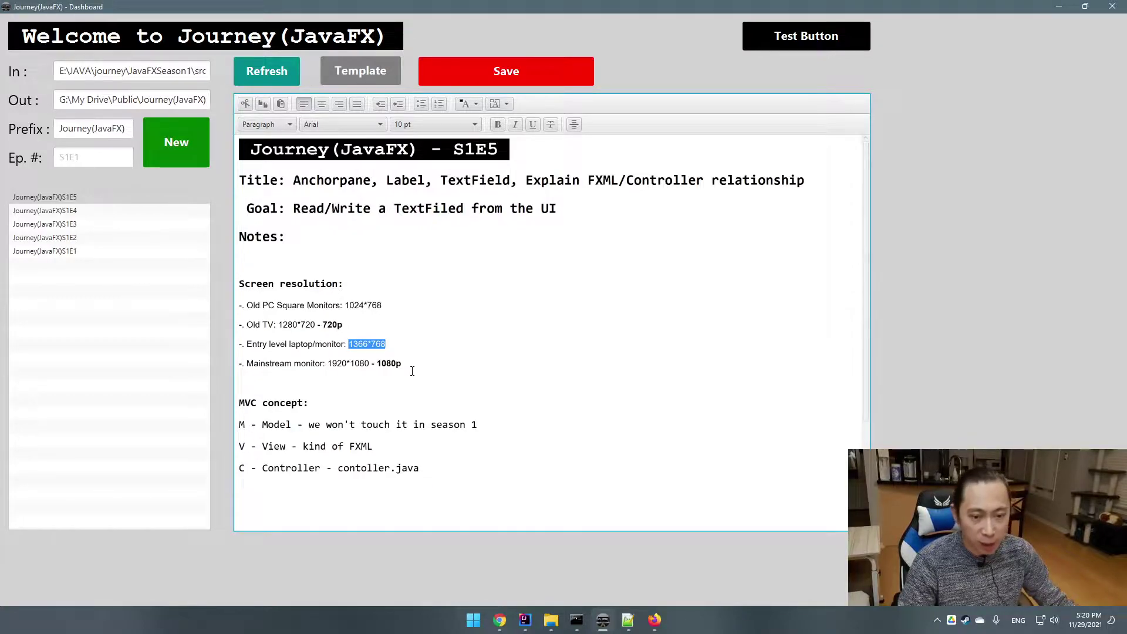
pyautogui.doubleClick(356, 345)
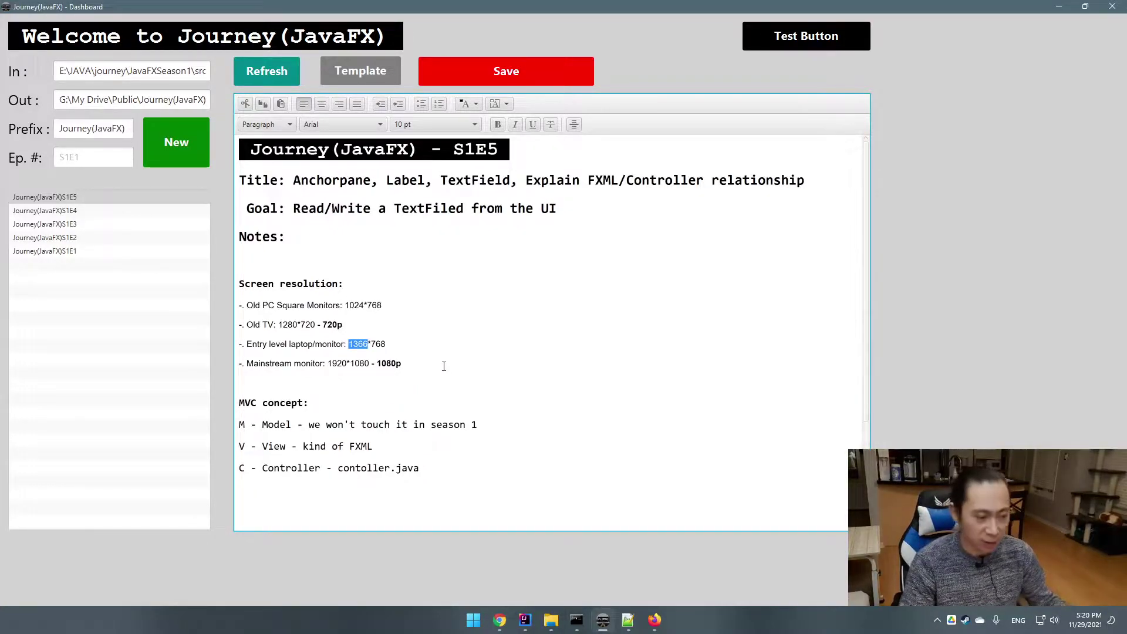
pyautogui.click(417, 370)
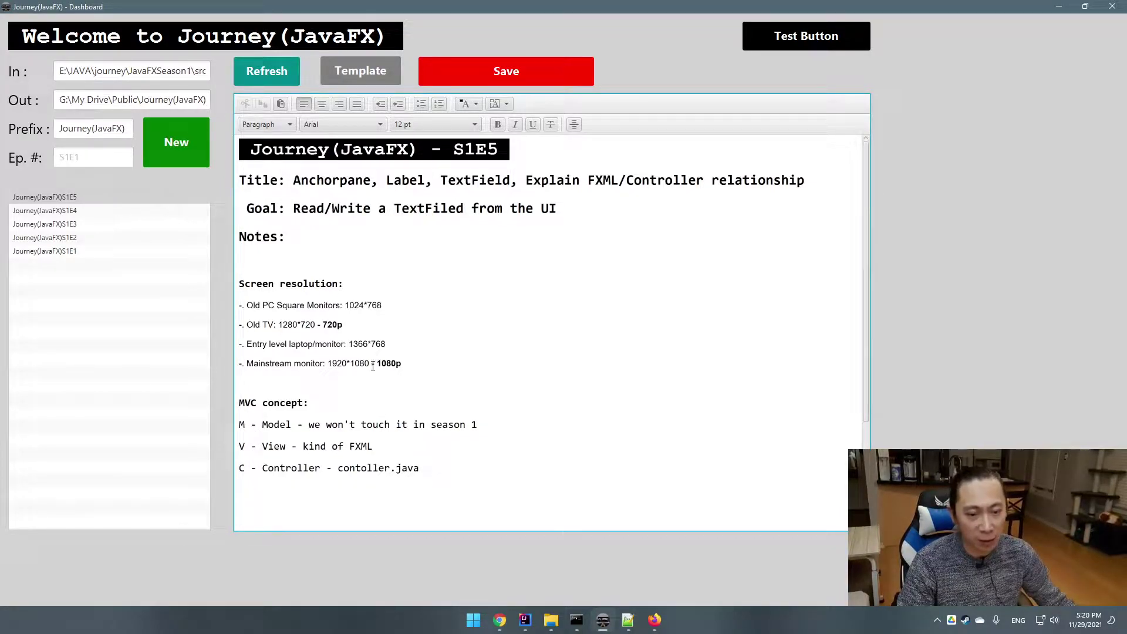
pyautogui.doubleClick(387, 364)
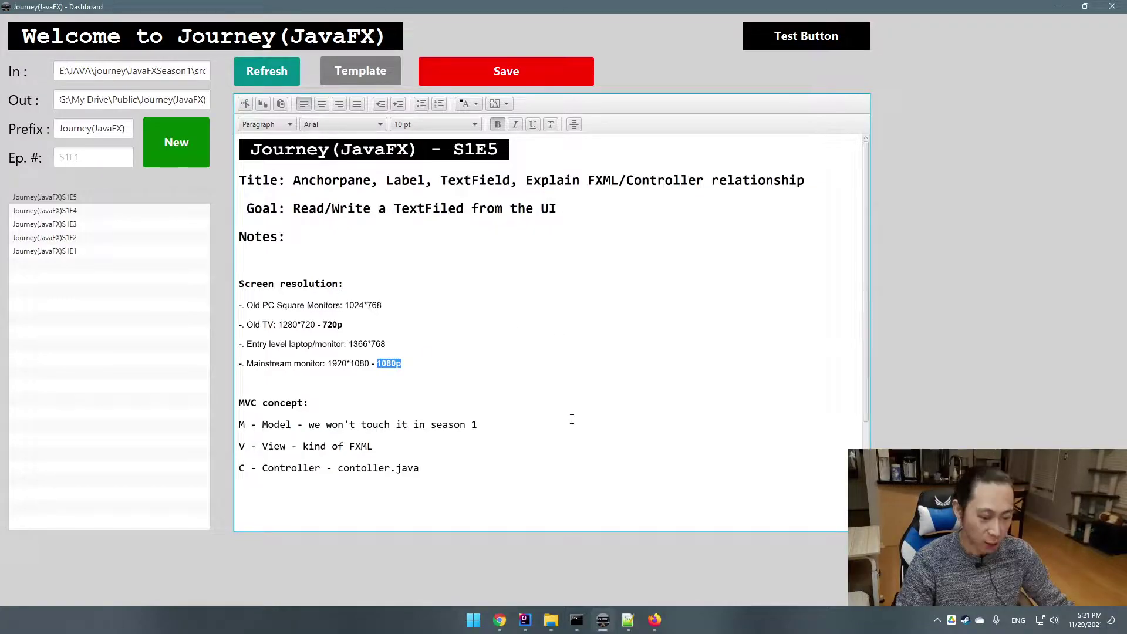
pyautogui.scroll(-1, 455, 373)
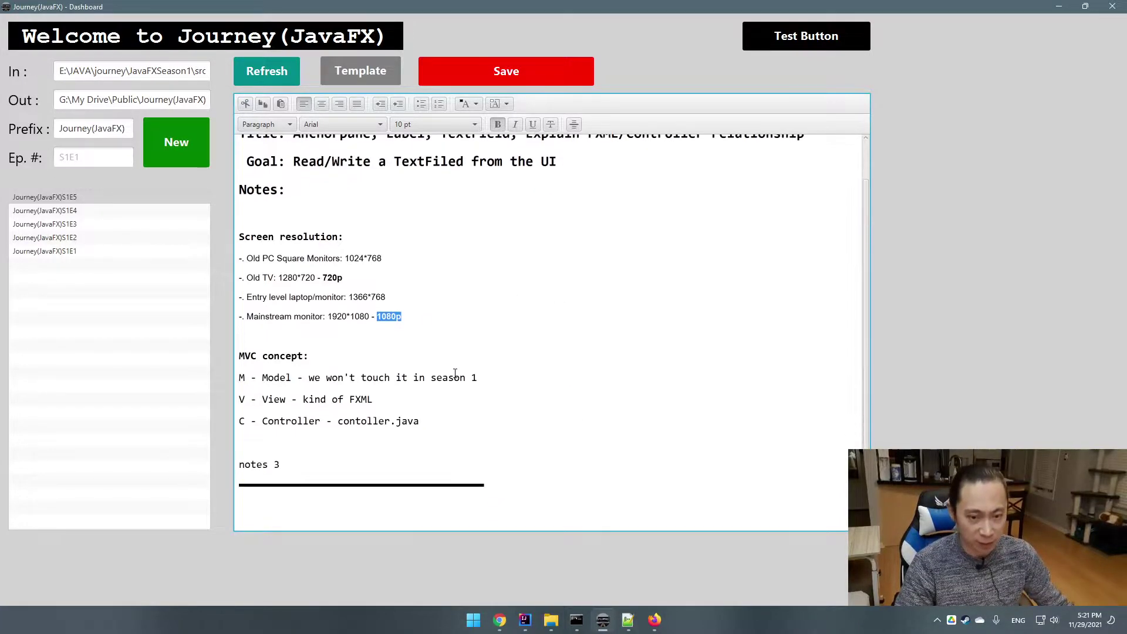
pyautogui.scroll(-1, 455, 373)
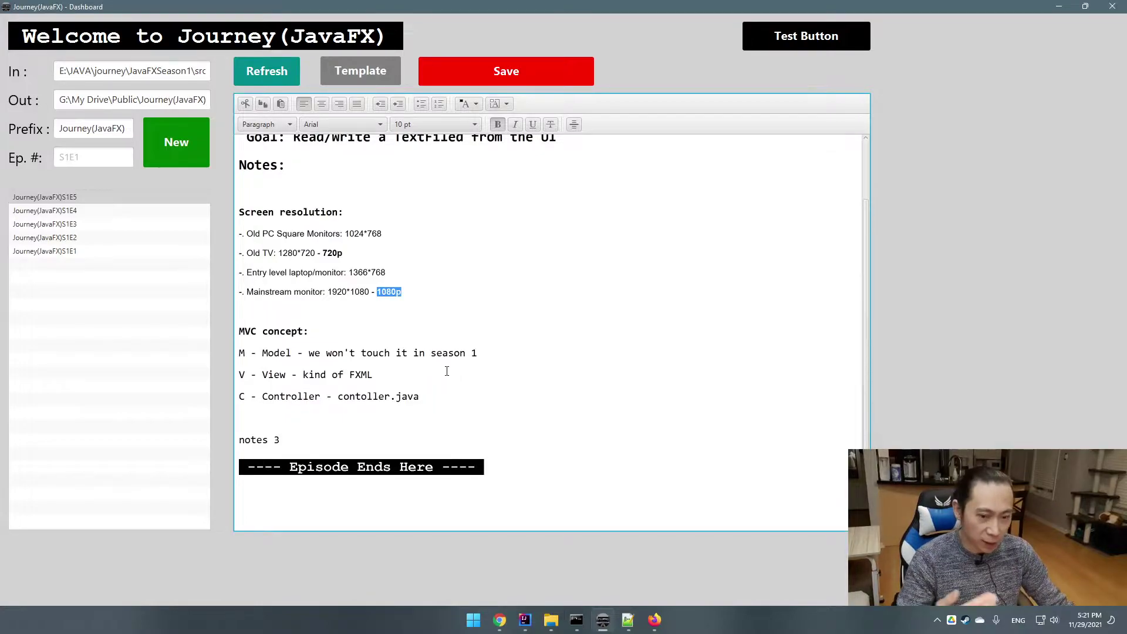
# - Switch to IntelliJ IDEA and view the javaFXseason1.java and javaFXseason1.fxml source
pyautogui.click(525, 619)
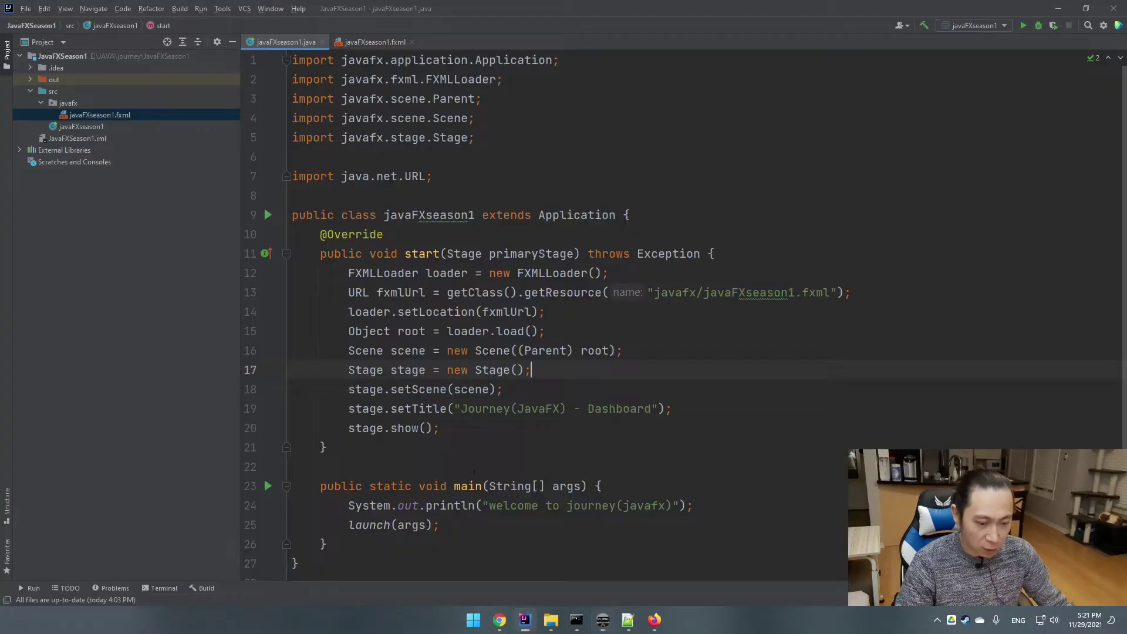
pyautogui.click(413, 313)
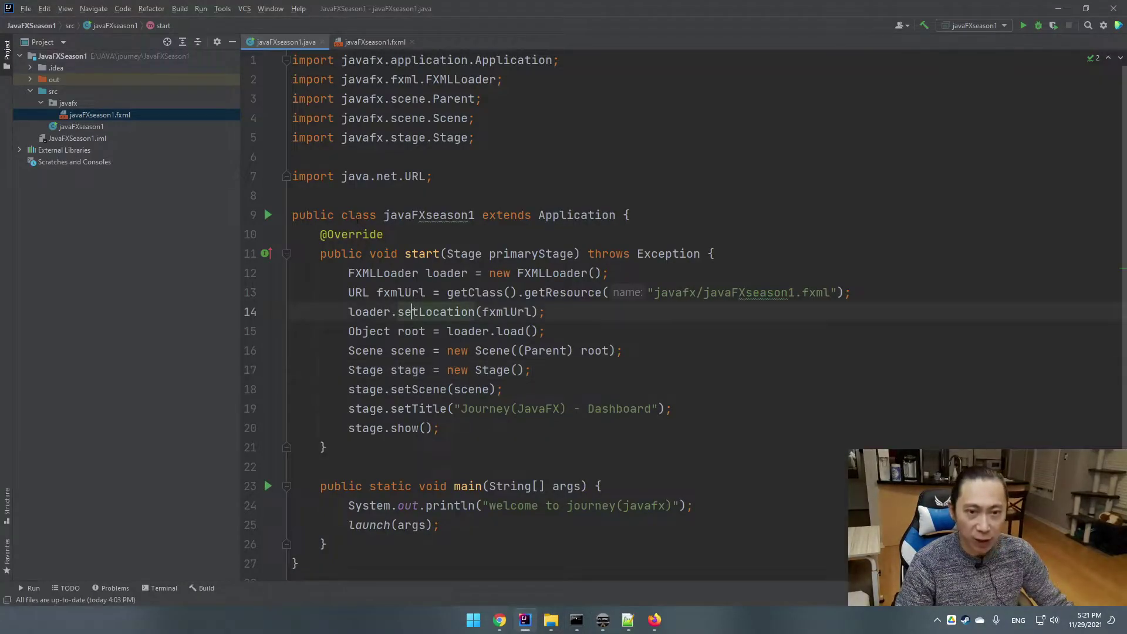
pyautogui.click(365, 42)
pyautogui.click(359, 172)
pyautogui.click(360, 146)
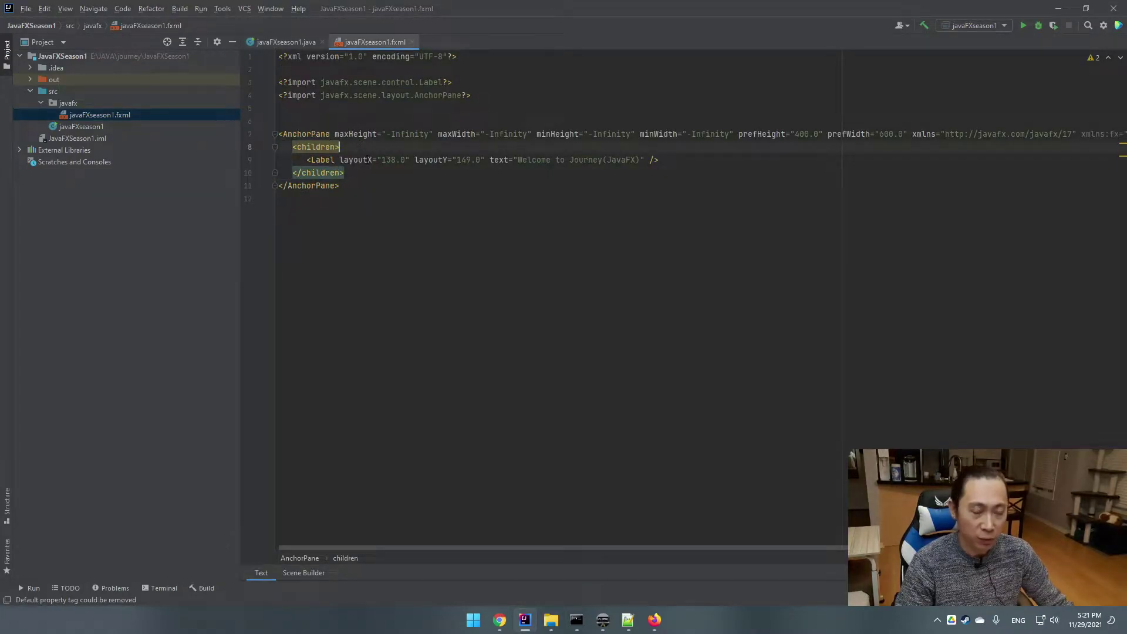
# - Open javaFXseason1.fxml from the project in SceneBuilder
pyautogui.moveTo(371, 159)
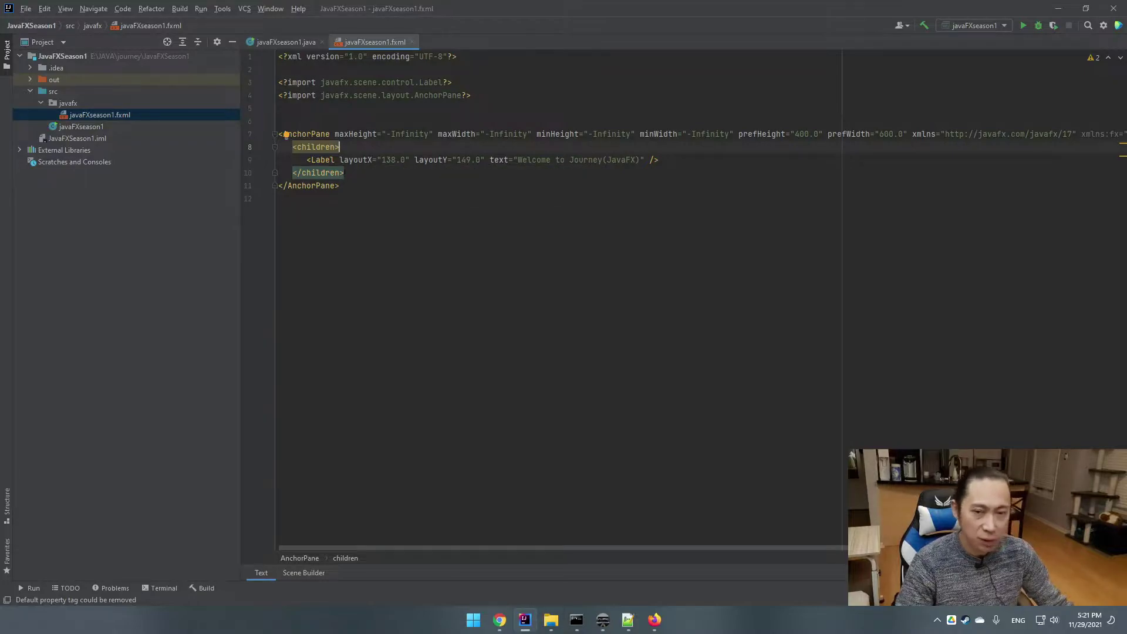
pyautogui.rightClick(86, 113)
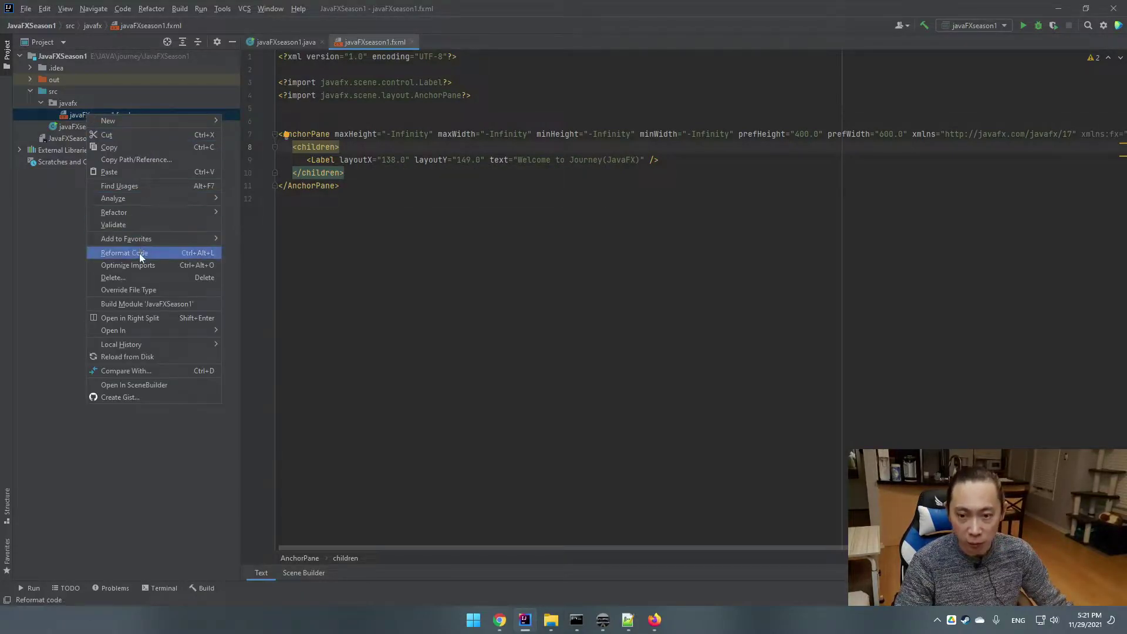
pyautogui.click(130, 385)
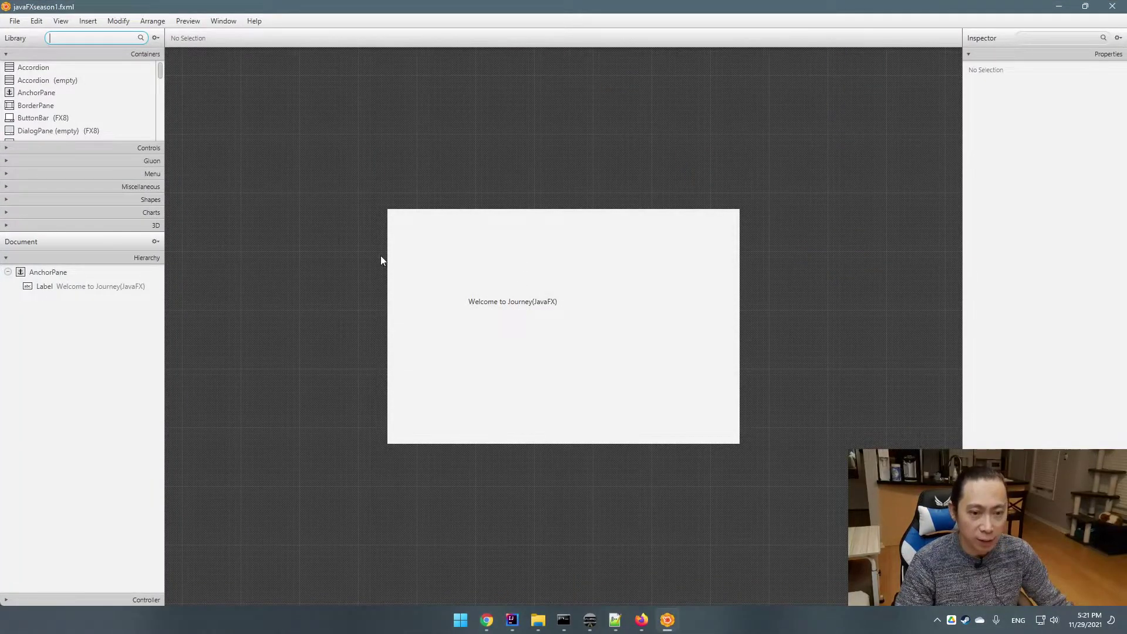
# - Delete the "Welcome to Journey(JavaFX)" label and its AnchorPane from the layout
pyautogui.click(592, 263)
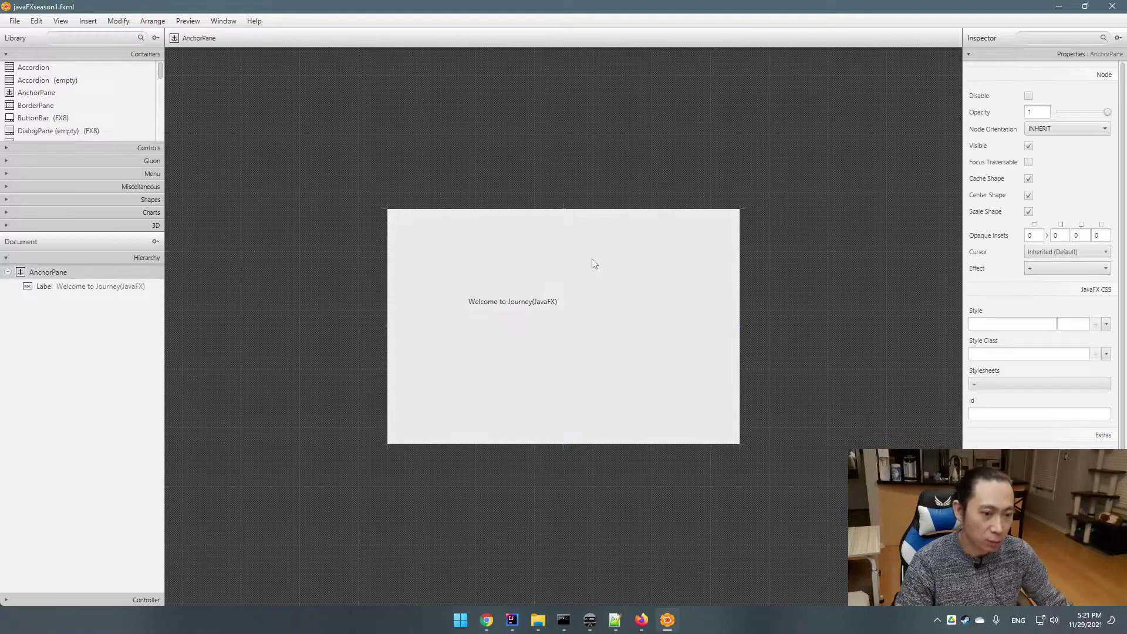
pyautogui.click(404, 189)
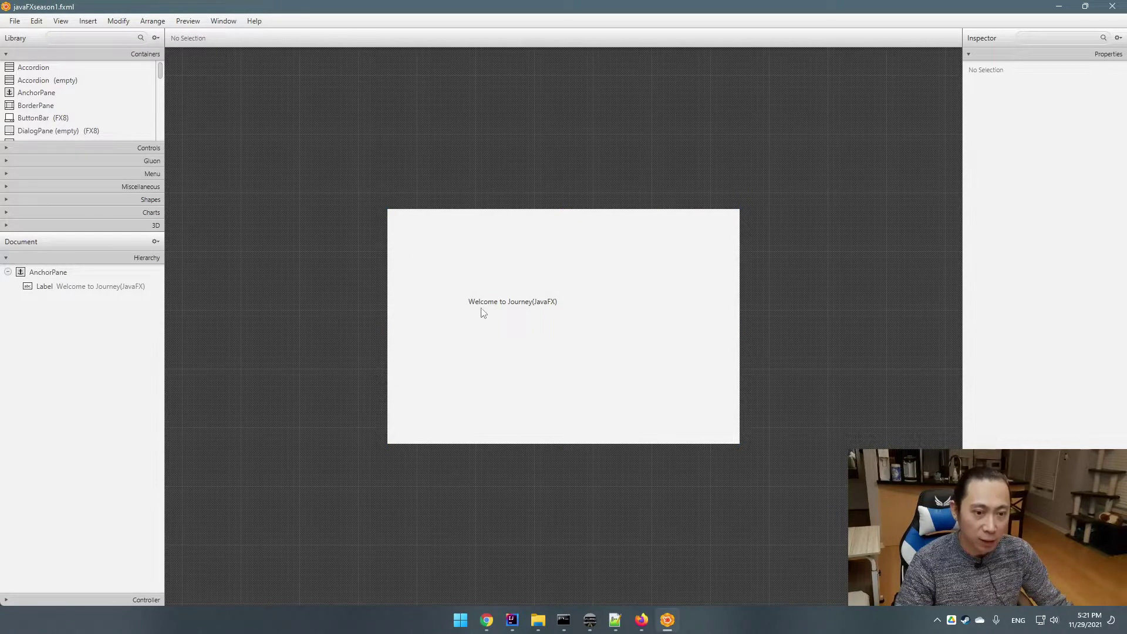
pyautogui.click(491, 305)
pyautogui.press('Delete')
pyautogui.click(479, 282)
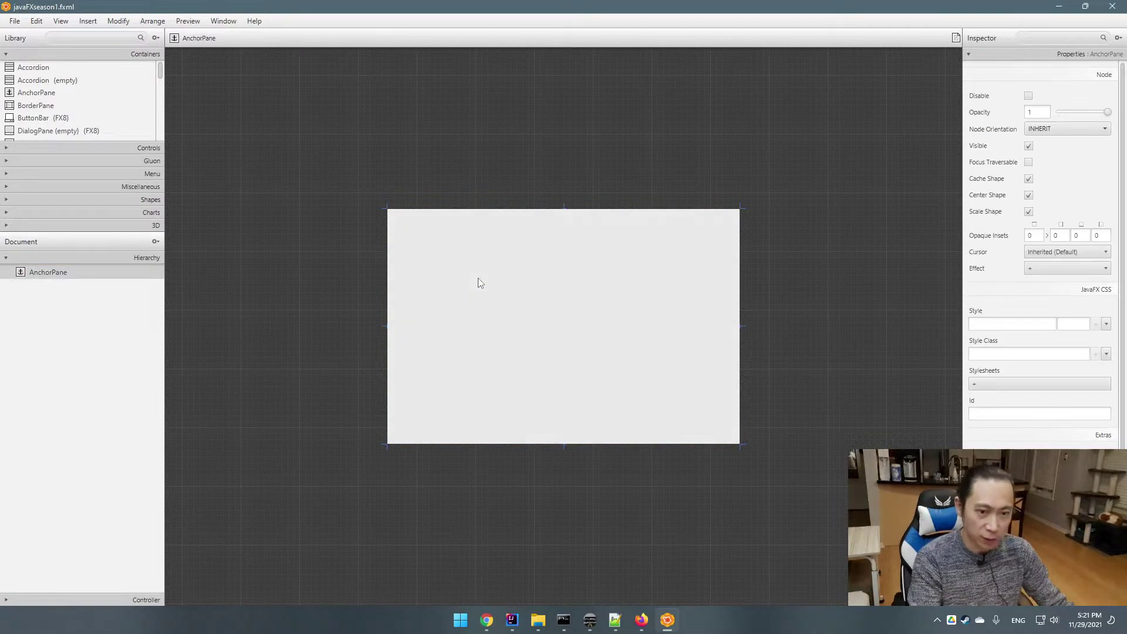
pyautogui.press('Delete')
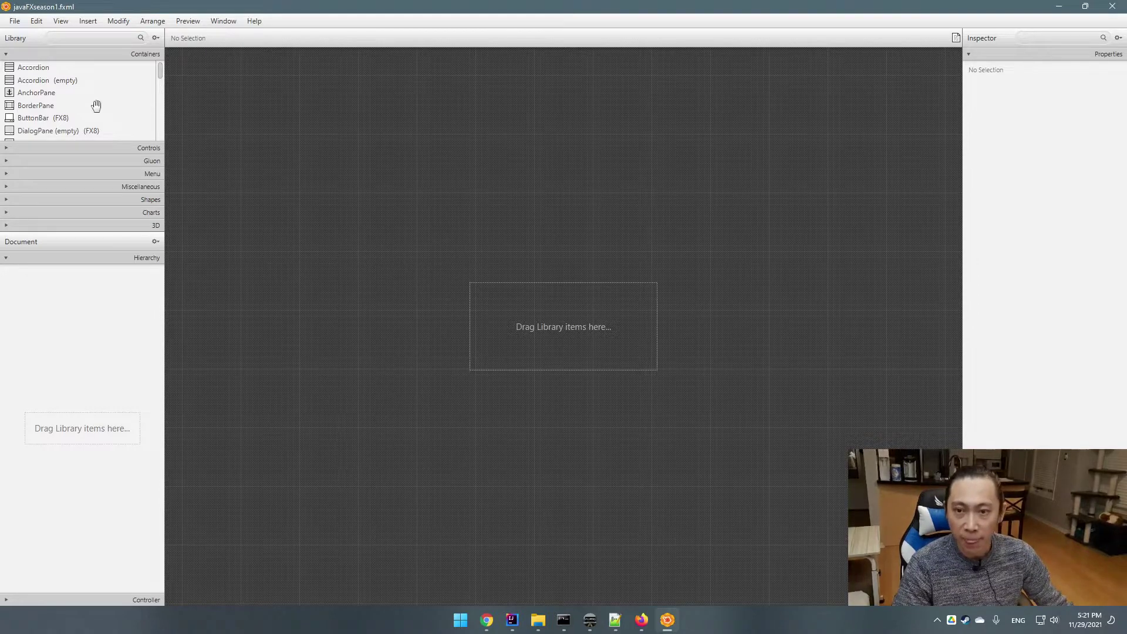
# - Add an AnchorPane container from the library to the empty layout as its root
pyautogui.click(33, 94)
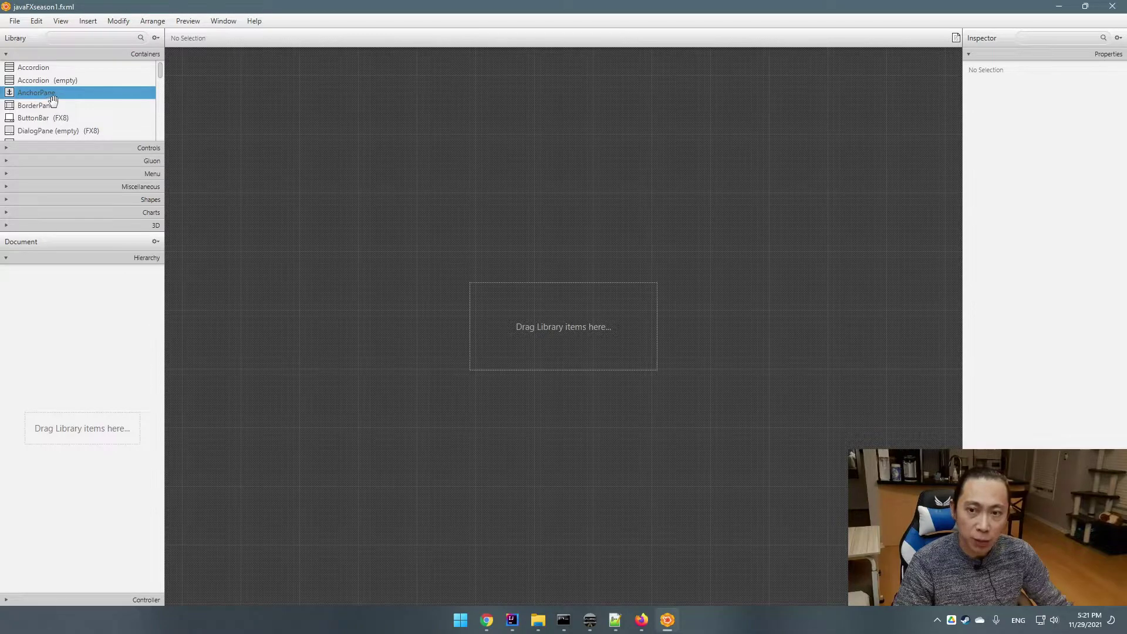
pyautogui.moveTo(57, 95); pyautogui.dragTo(433, 258)
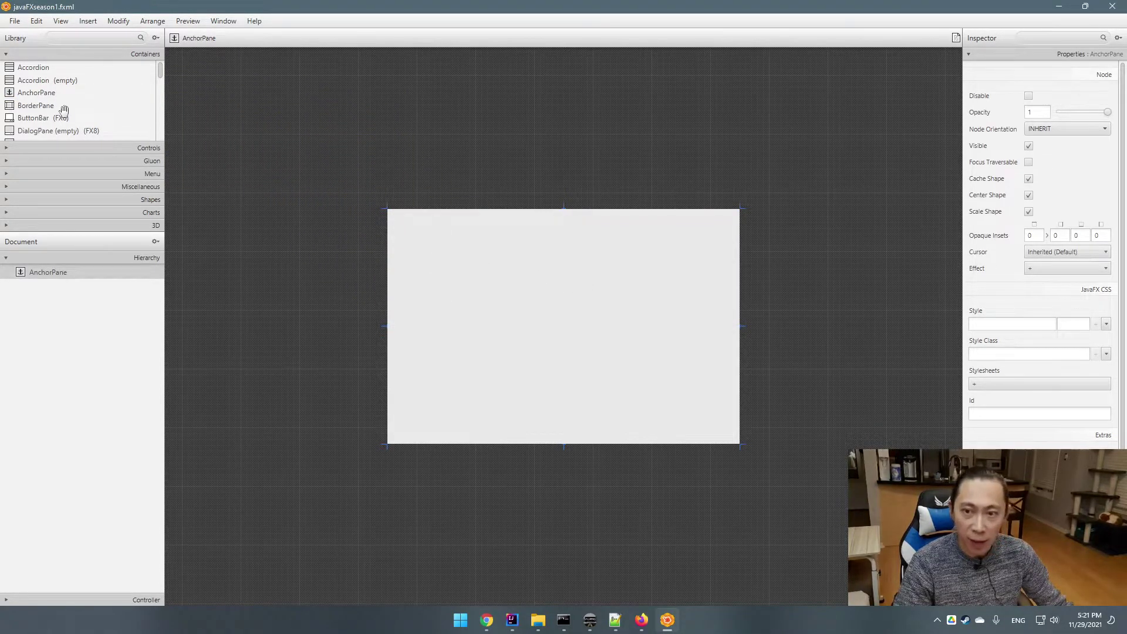
pyautogui.scroll(-2, 54, 112)
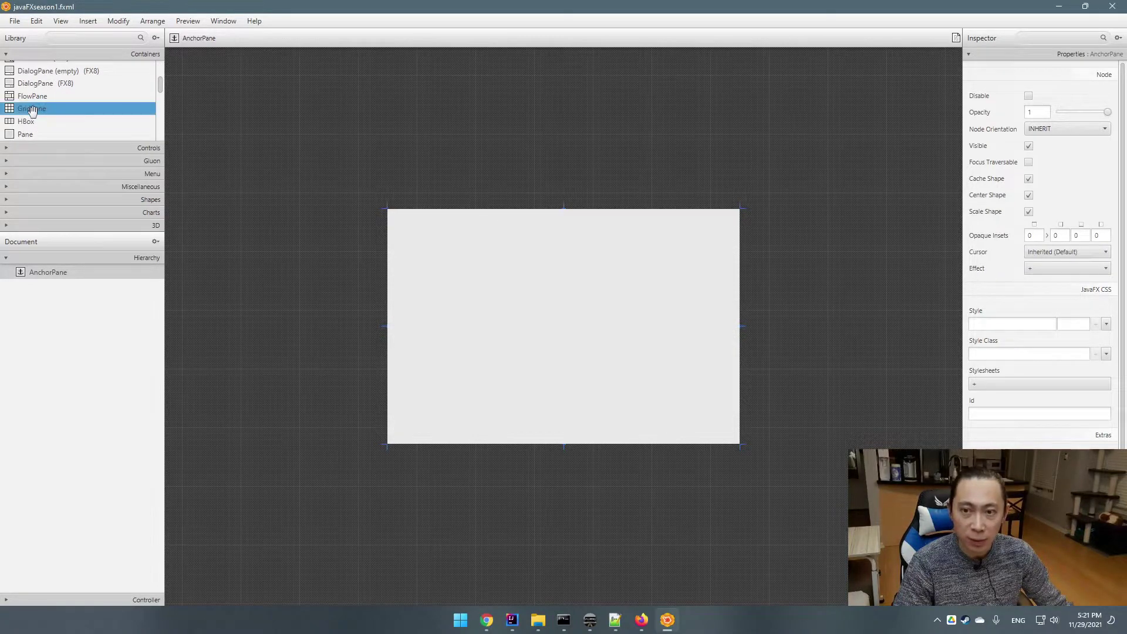
pyautogui.scroll(2, 65, 113)
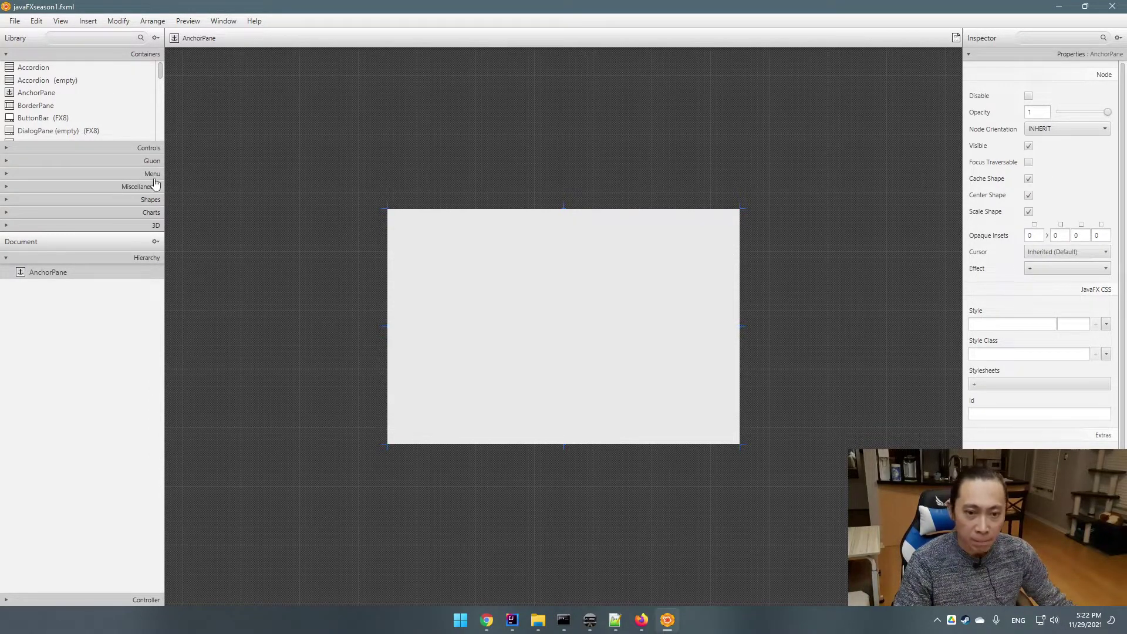
# - Search the library for "label" and place a Label in the upper-left area of the AnchorPane
pyautogui.click(90, 148)
pyautogui.click(92, 38)
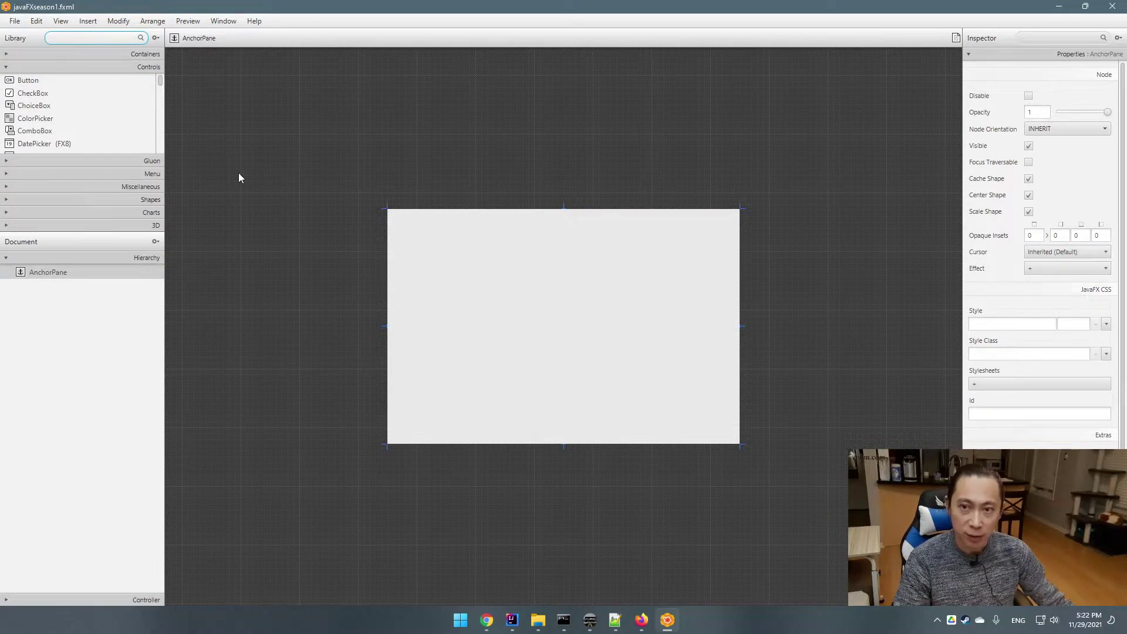
pyautogui.write('la')
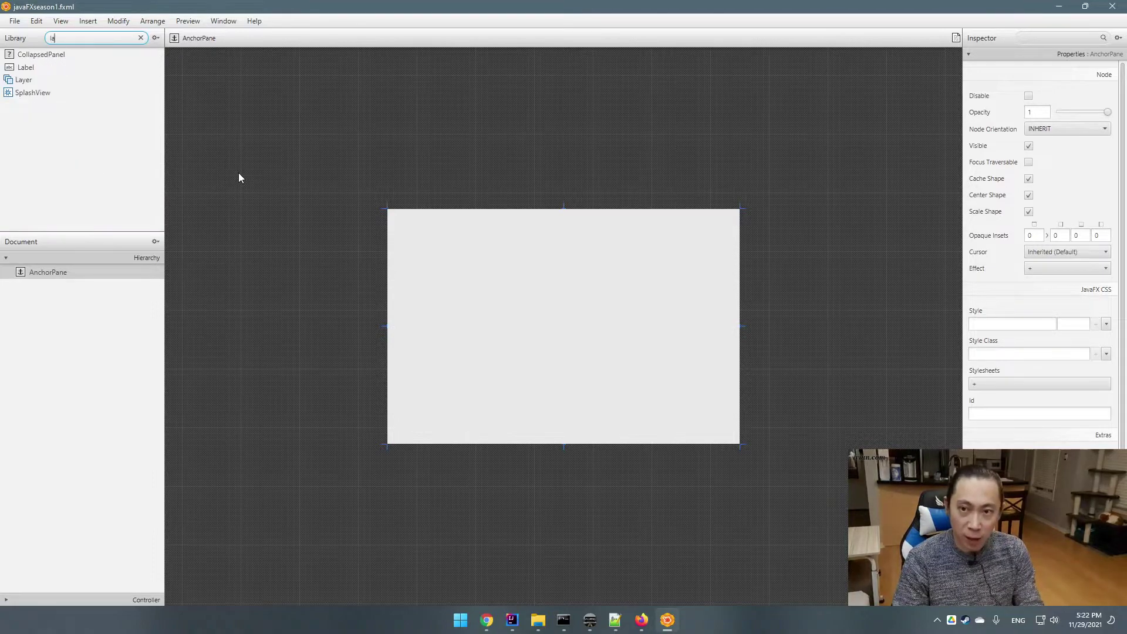
pyautogui.write('bel')
pyautogui.moveTo(26, 54); pyautogui.dragTo(456, 264)
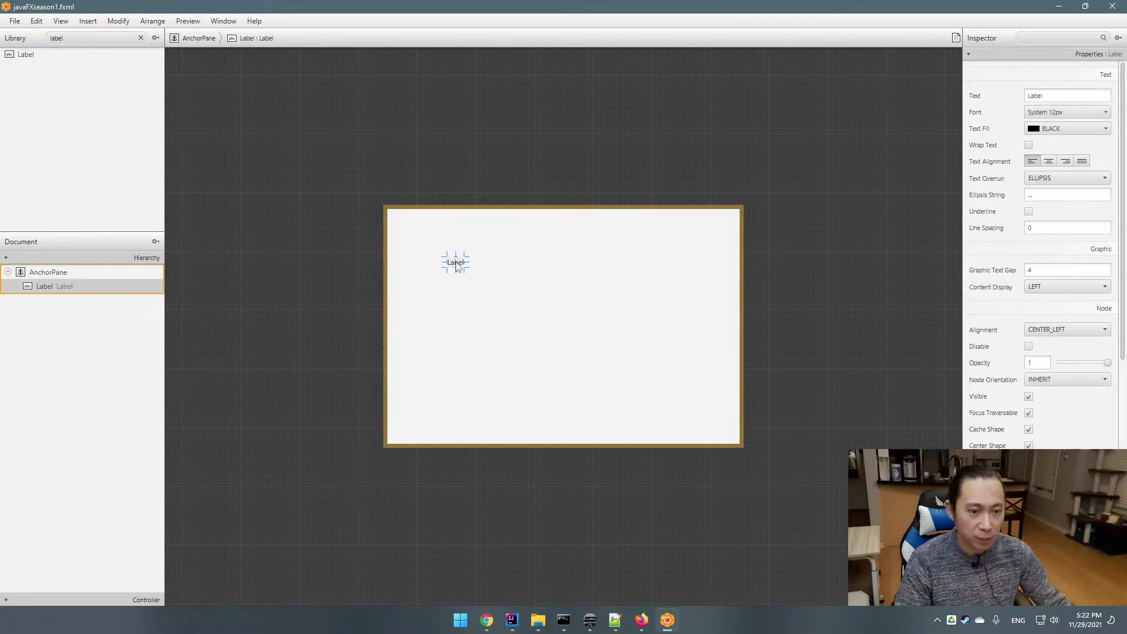
pyautogui.click(493, 323)
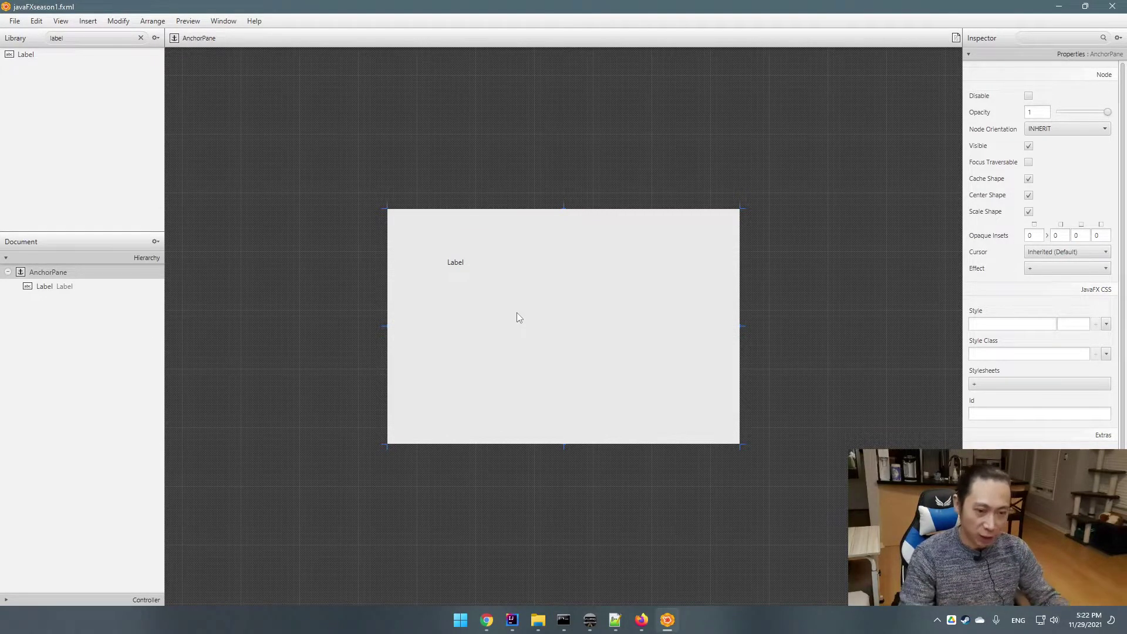
pyautogui.click(456, 263)
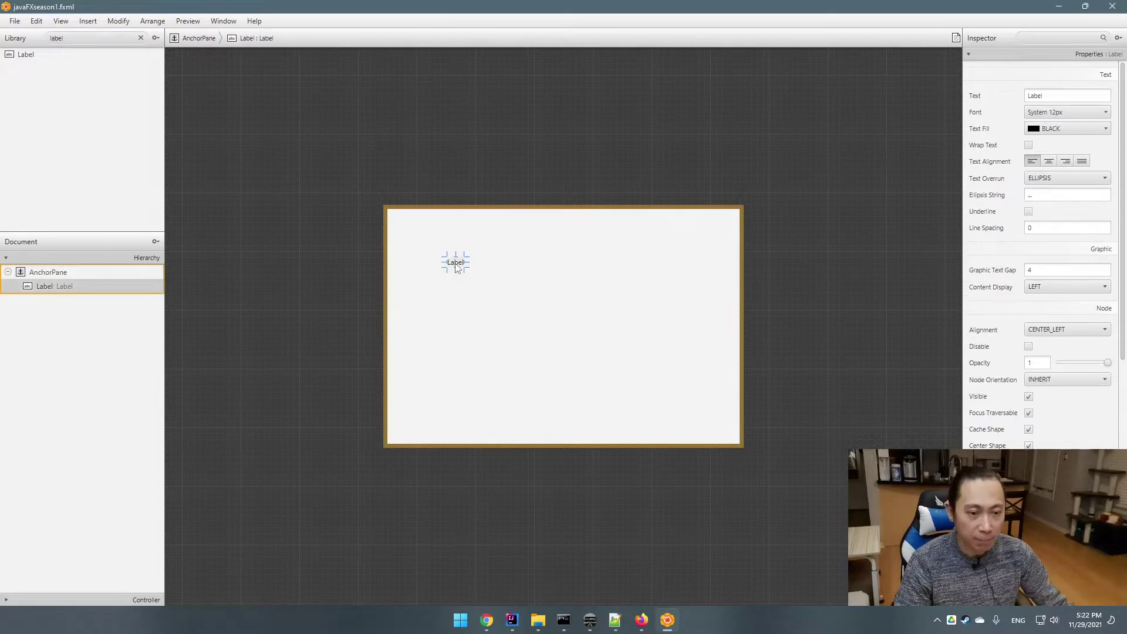
# - Set the AnchorPane's preferred width to 1000 and its preferred height to 600
pyautogui.click(581, 305)
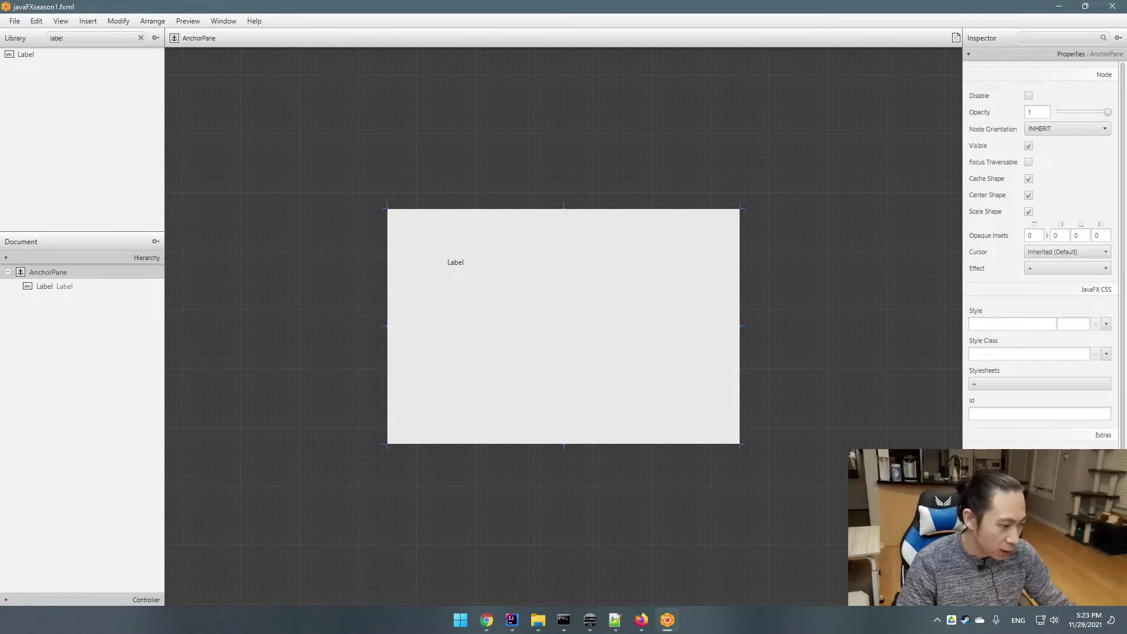
pyautogui.hotkey('ctrl', '2')
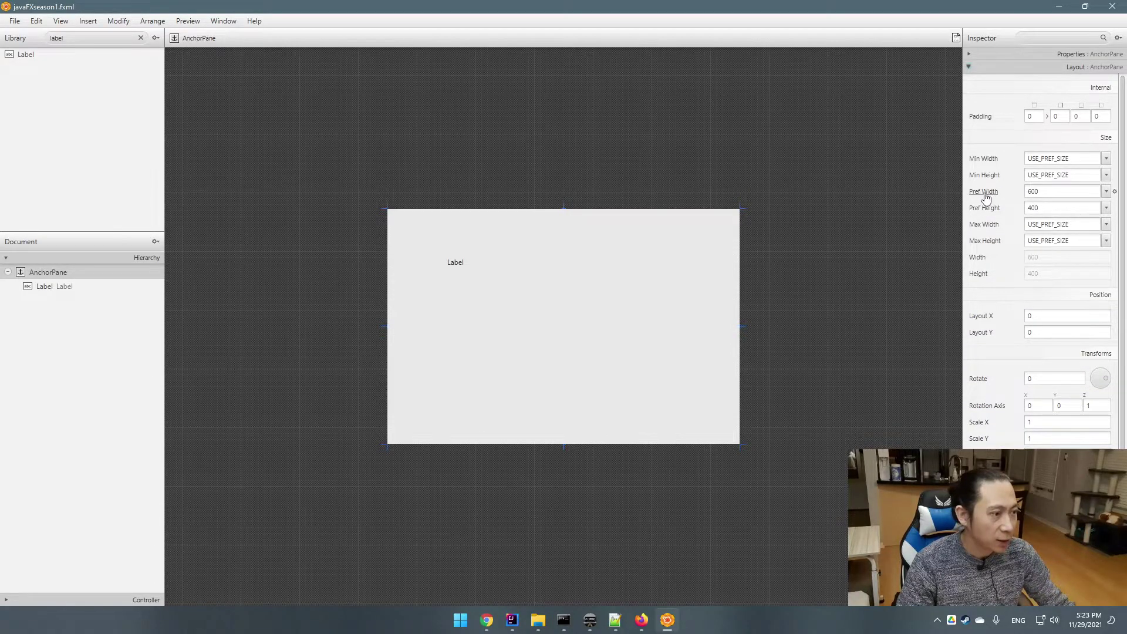
pyautogui.doubleClick(1054, 191)
pyautogui.write('1000')
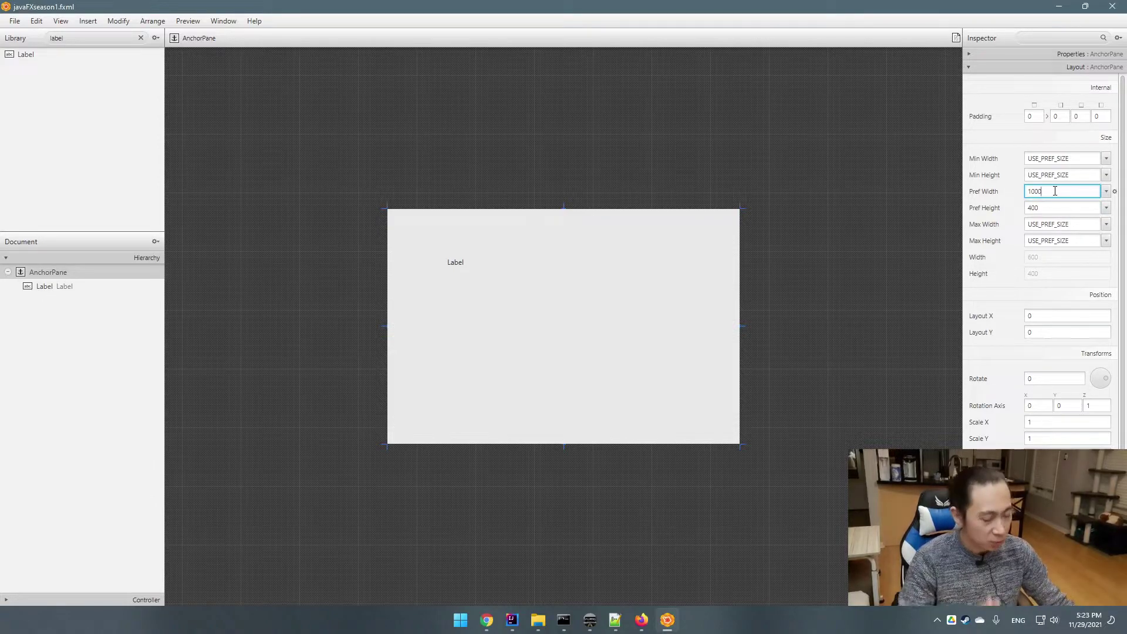
pyautogui.click(1050, 208)
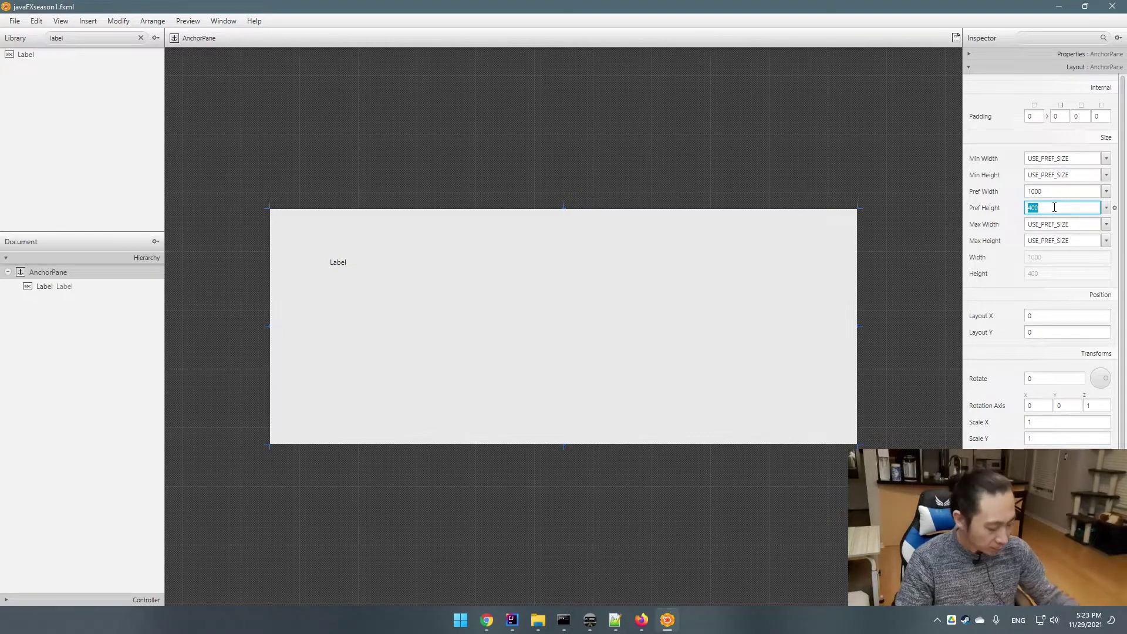
pyautogui.write('600')
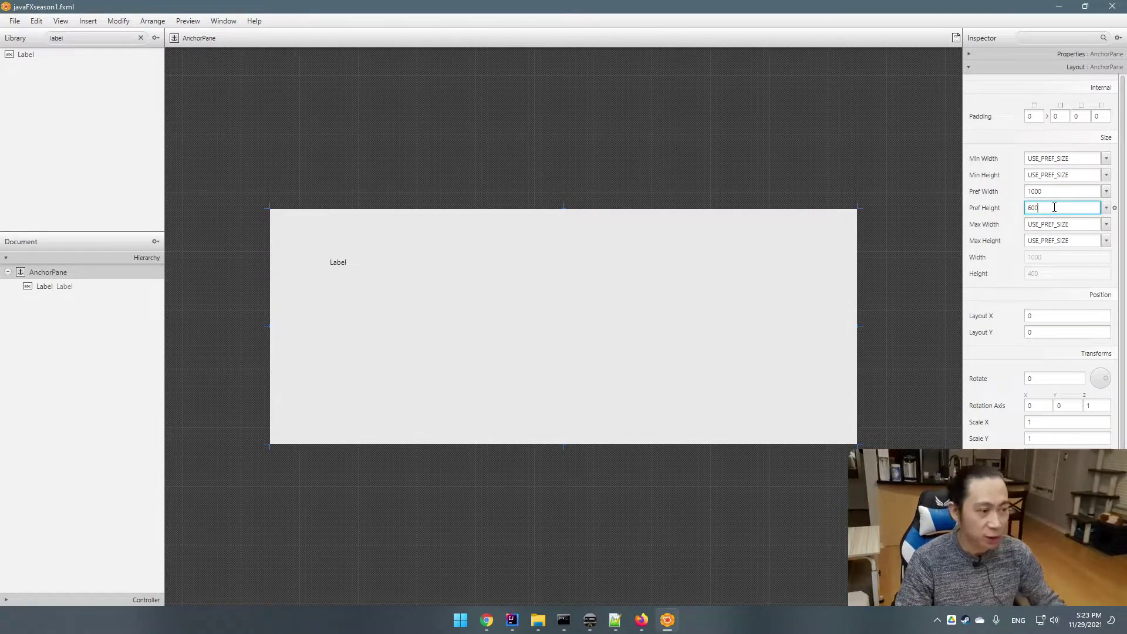
pyautogui.press('Return')
pyautogui.click(558, 275)
# - Move the Label into the AnchorPane's upper-left corner, snapped to the margin guides at Layout X 14
pyautogui.click(338, 207)
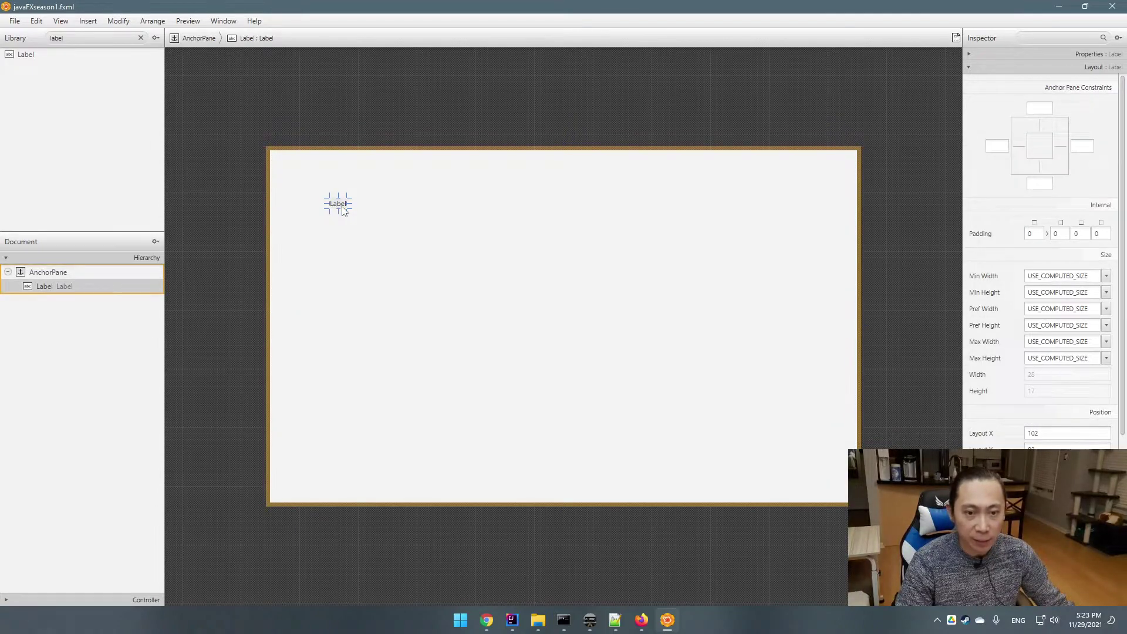
pyautogui.moveTo(336, 204); pyautogui.dragTo(292, 170)
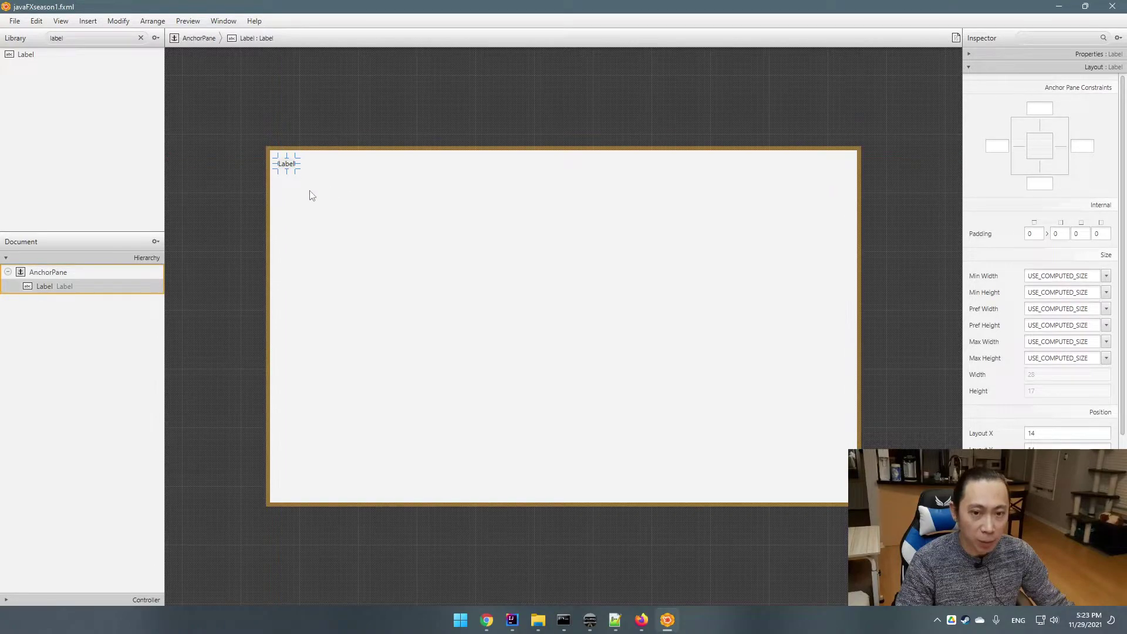
pyautogui.click(337, 203)
pyautogui.moveTo(292, 168); pyautogui.dragTo(348, 202)
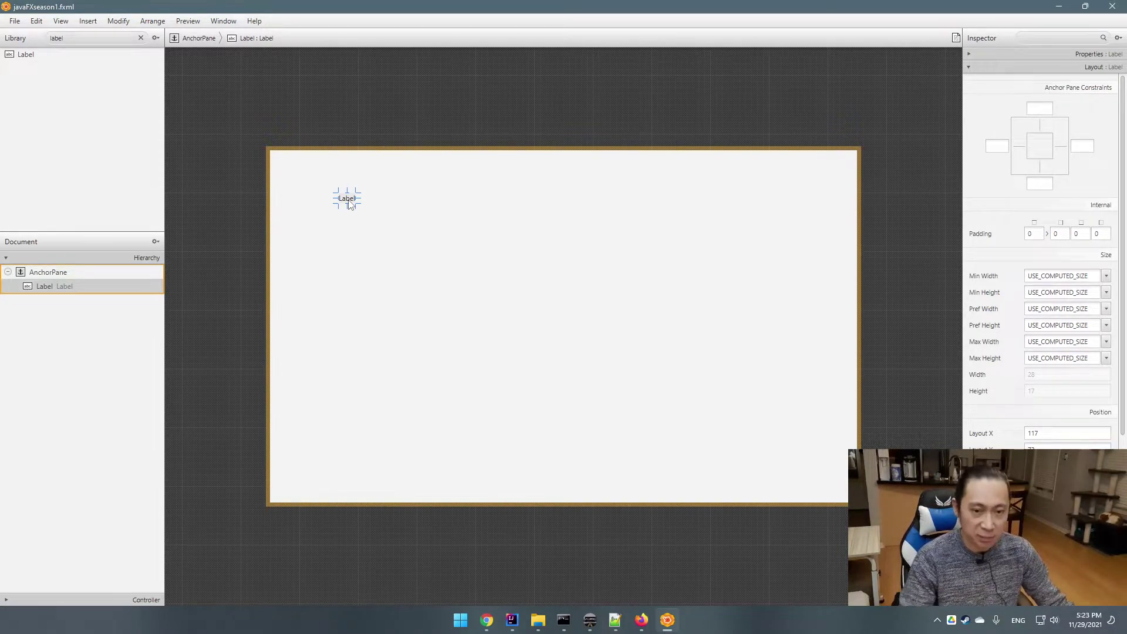
pyautogui.moveTo(349, 202); pyautogui.dragTo(292, 170)
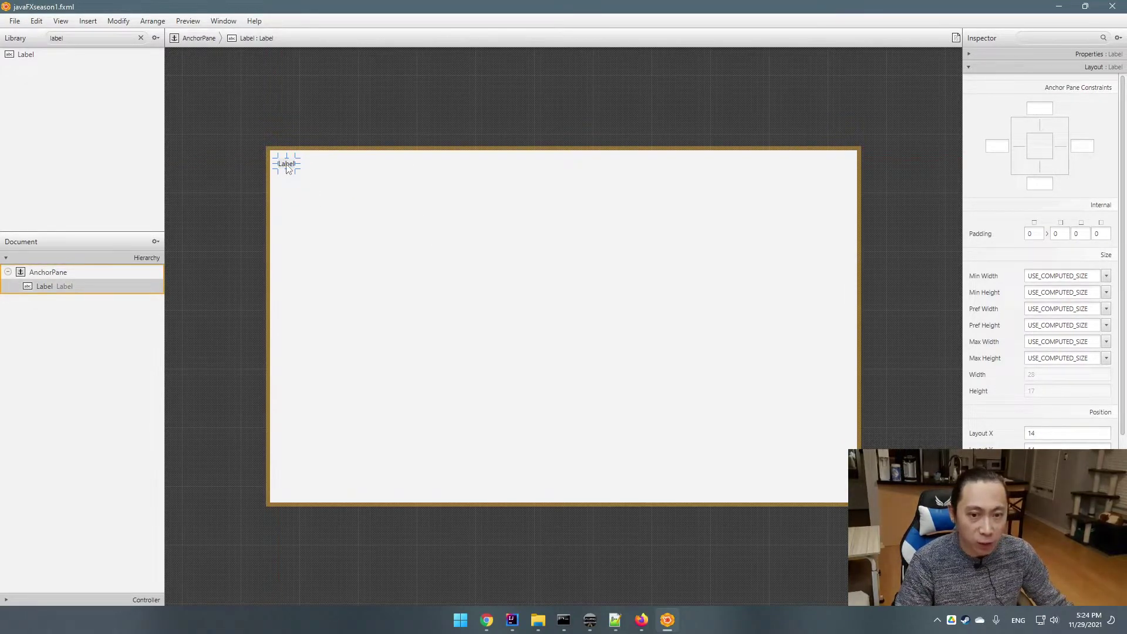
# - Look through the Label's font family and style options and set its font size to 27 px
pyautogui.click(986, 55)
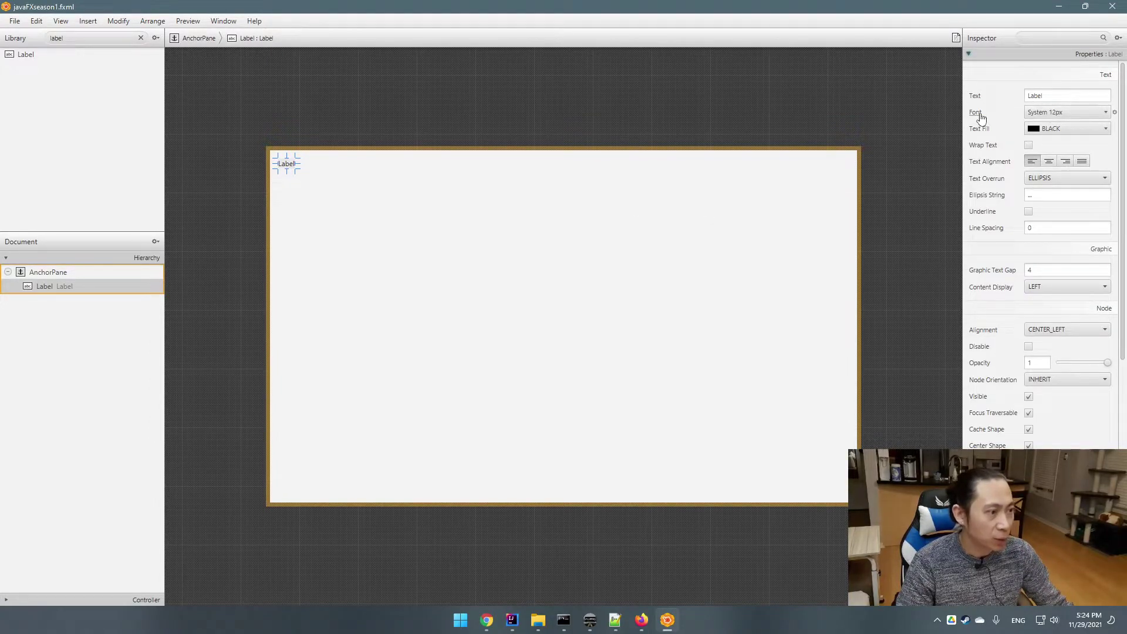
pyautogui.click(1074, 112)
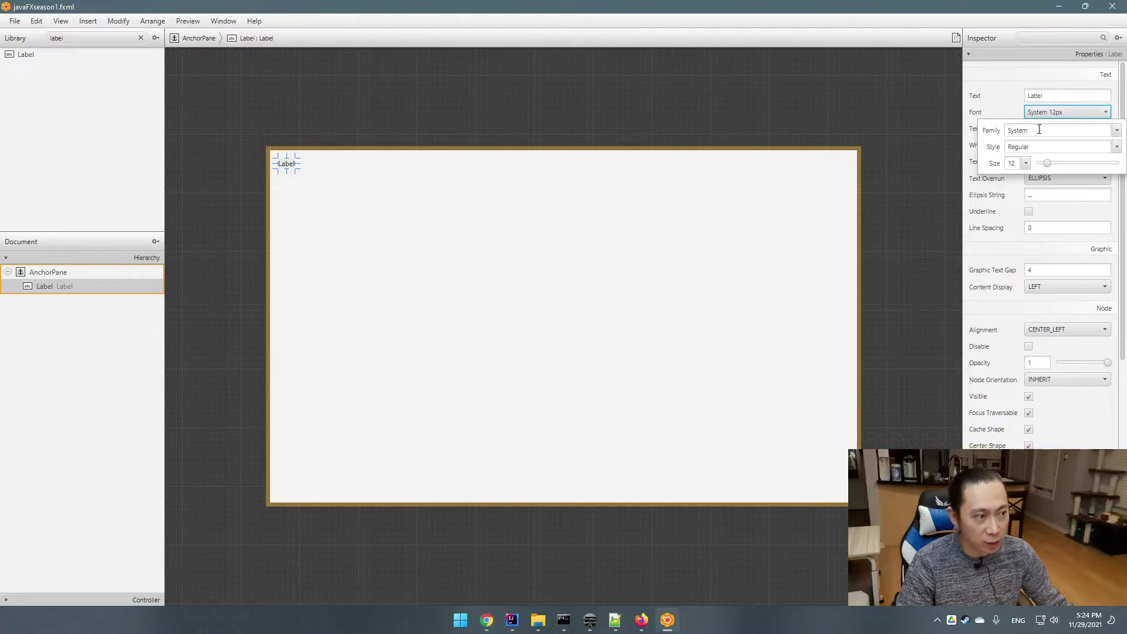
pyautogui.click(1117, 130)
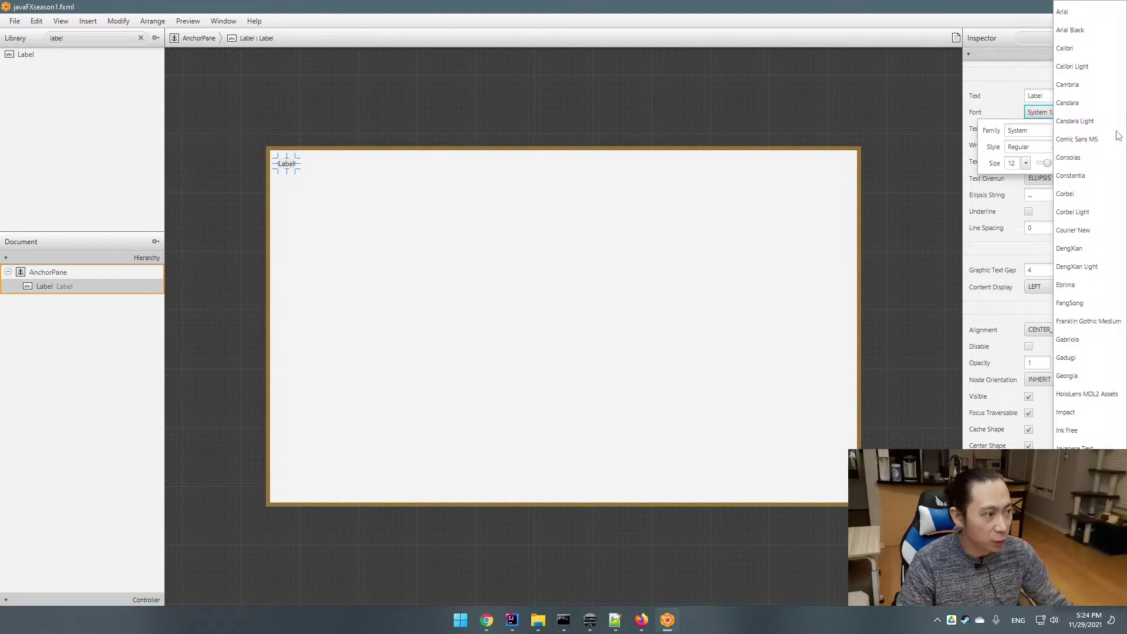
pyautogui.click(1032, 123)
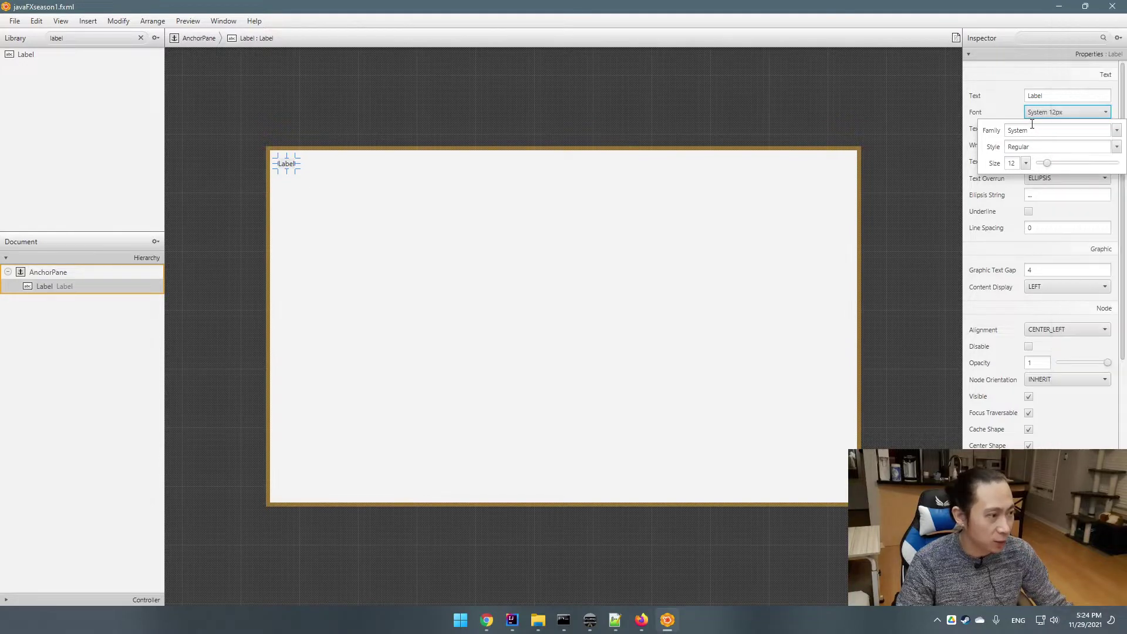
pyautogui.click(1118, 131)
pyautogui.click(1032, 131)
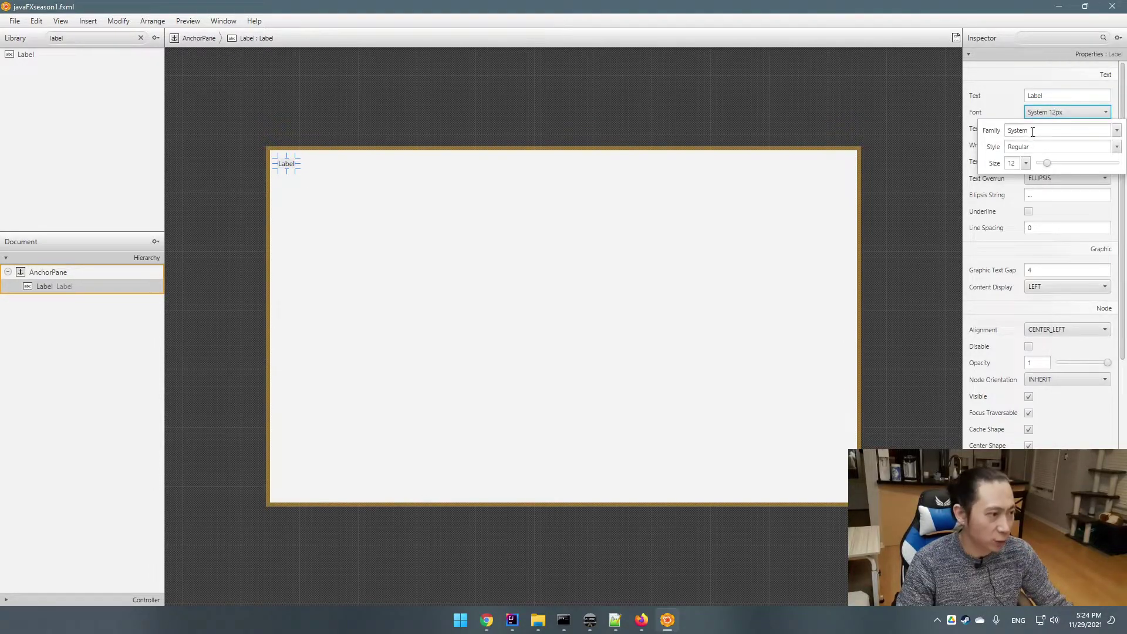
pyautogui.click(1117, 147)
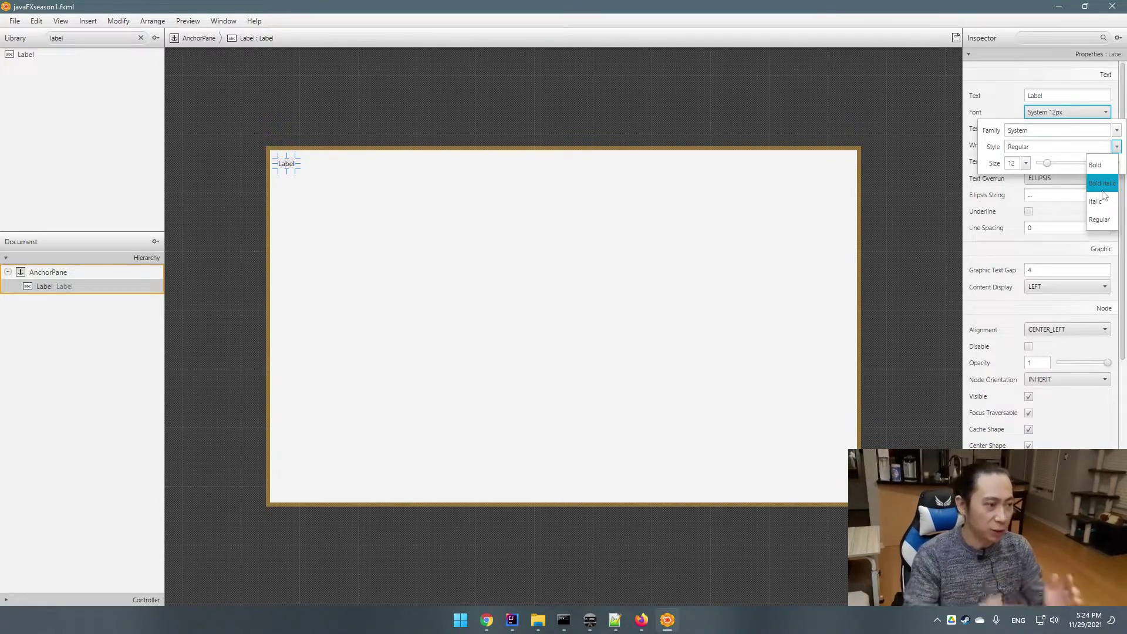
pyautogui.click(1034, 162)
pyautogui.moveTo(1047, 162)
pyautogui.mouseDown()
pyautogui.moveTo(1074, 168)
pyautogui.moveTo(1059, 168)
pyautogui.mouseUp()
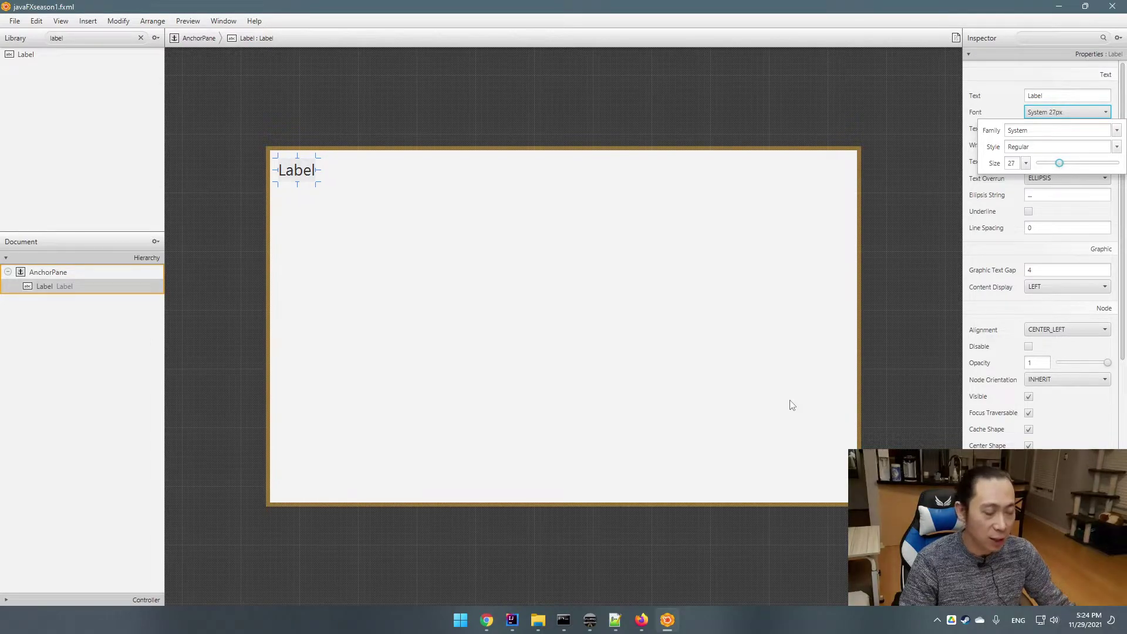
# - Check the title in the Journey(JavaFX) Dashboard for reference, and set the Label's font in SceneBuilder to System 30 px Bold
pyautogui.moveTo(670, 620)
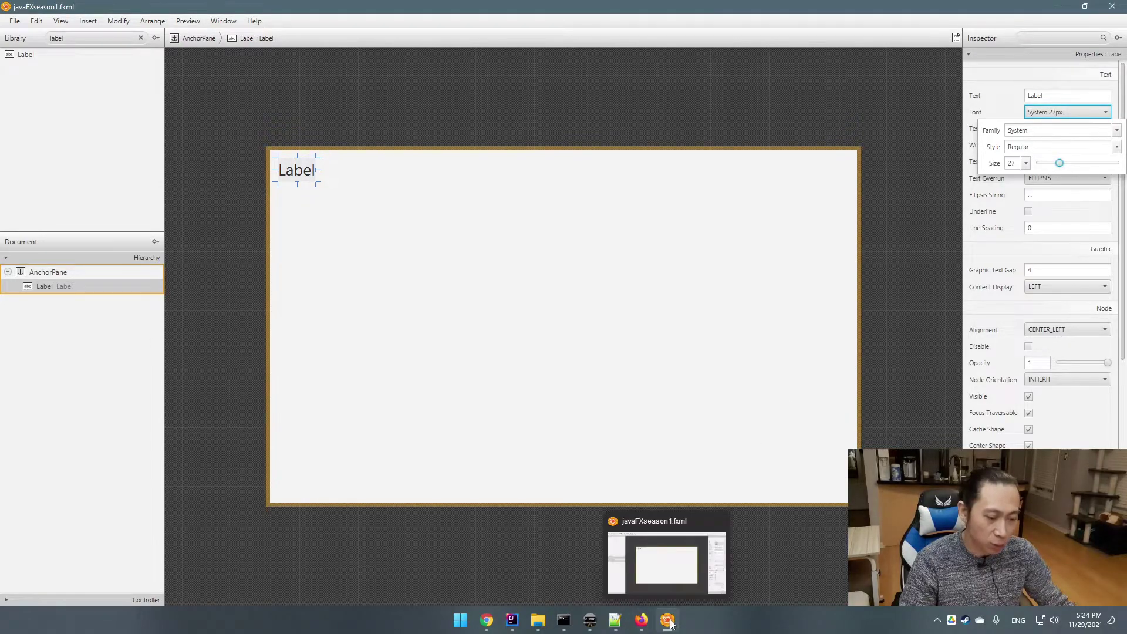
pyautogui.click(590, 621)
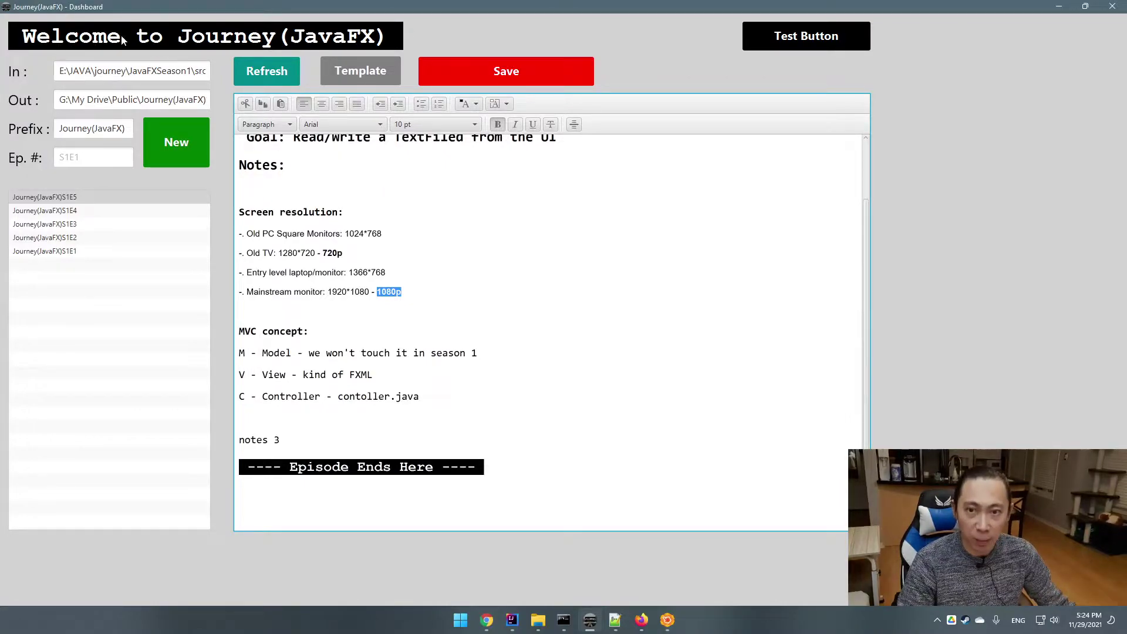
pyautogui.click(1070, 5)
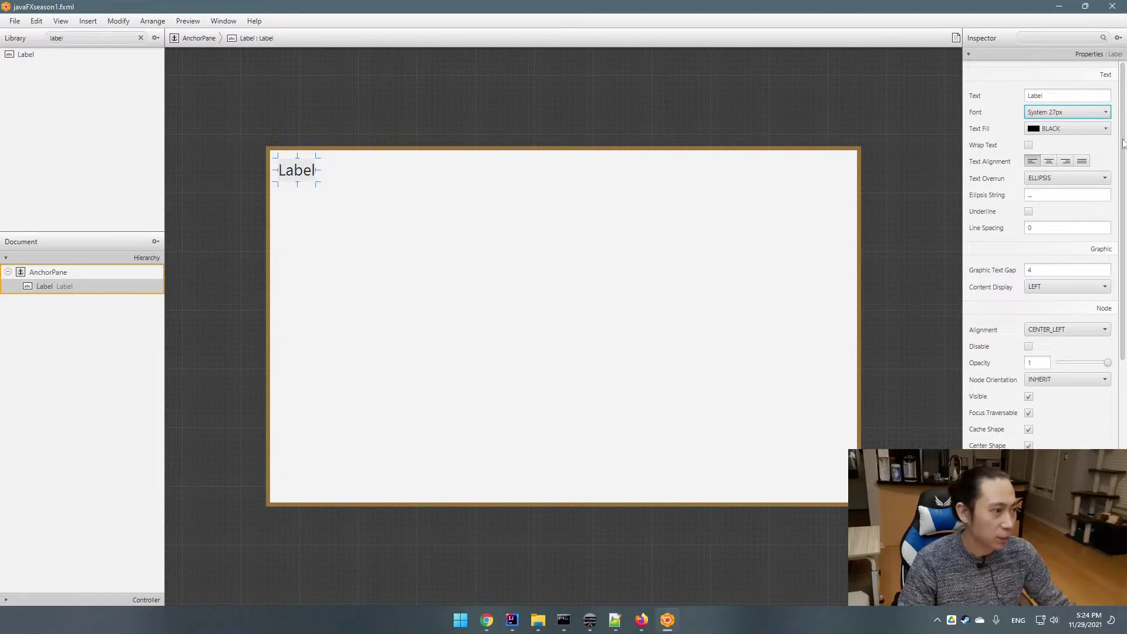
pyautogui.click(1080, 112)
pyautogui.moveTo(1060, 166); pyautogui.dragTo(1062, 166)
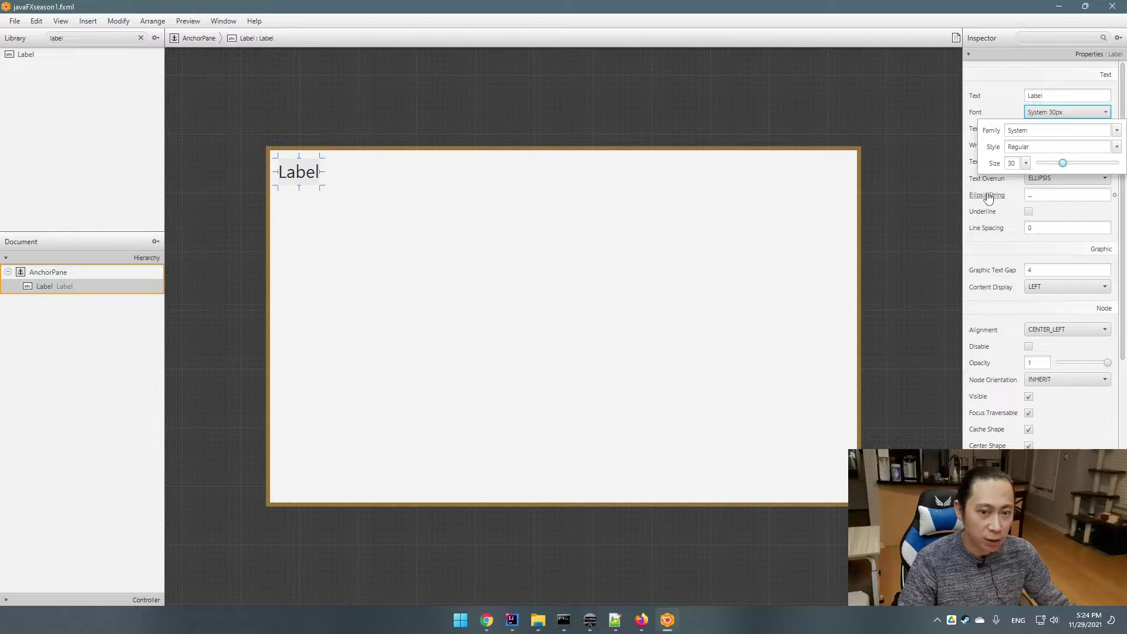
pyautogui.click(1117, 148)
pyautogui.click(1117, 147)
pyautogui.click(1117, 147)
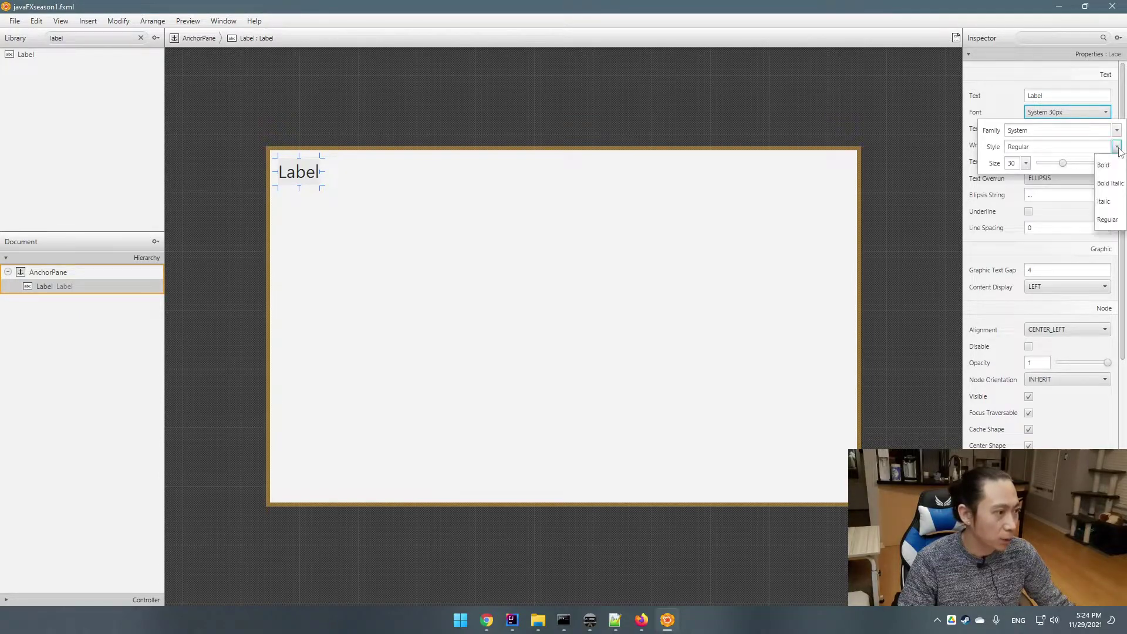
pyautogui.click(1103, 165)
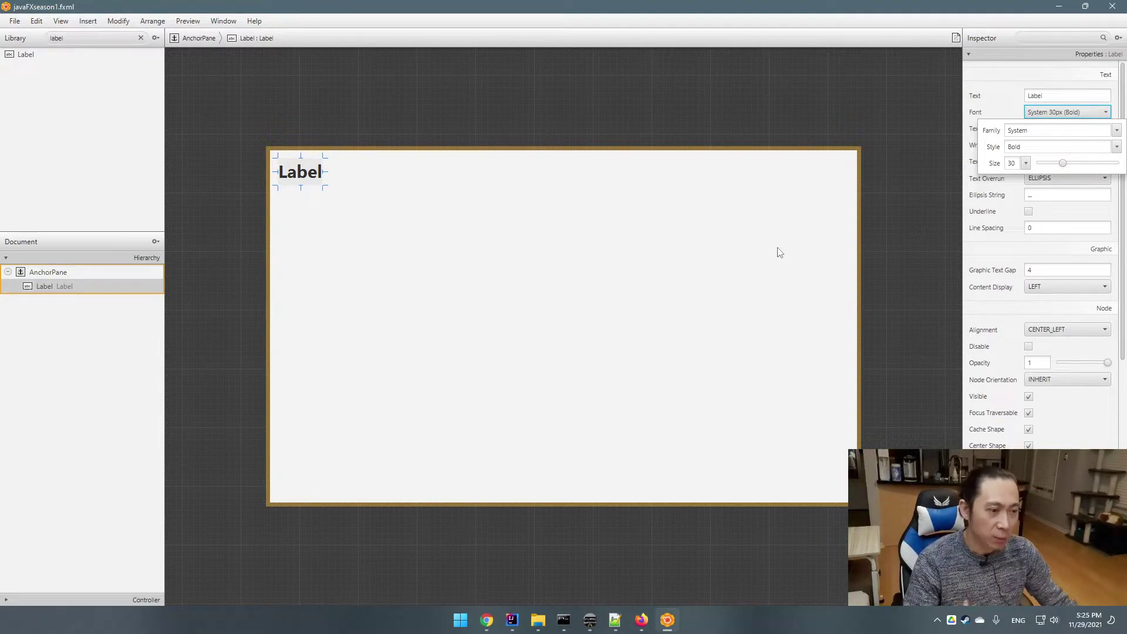
pyautogui.click(756, 251)
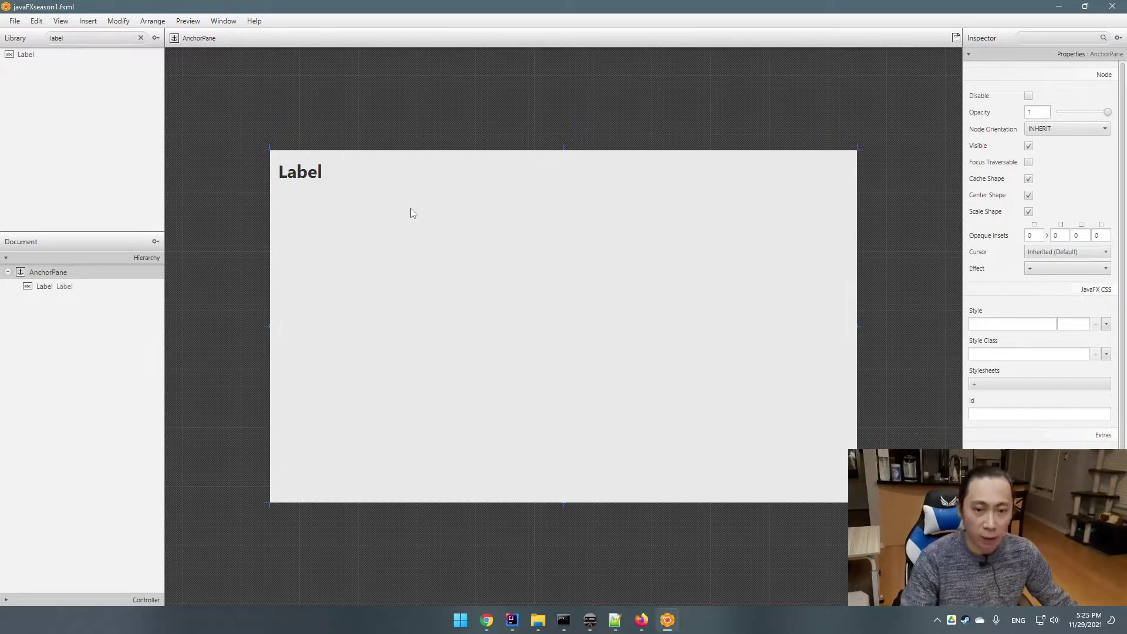
# - Check the Dashboard's field labels for reference, and add a second Label in SceneBuilder below the bold heading, aligned with its left edge
pyautogui.click(310, 176)
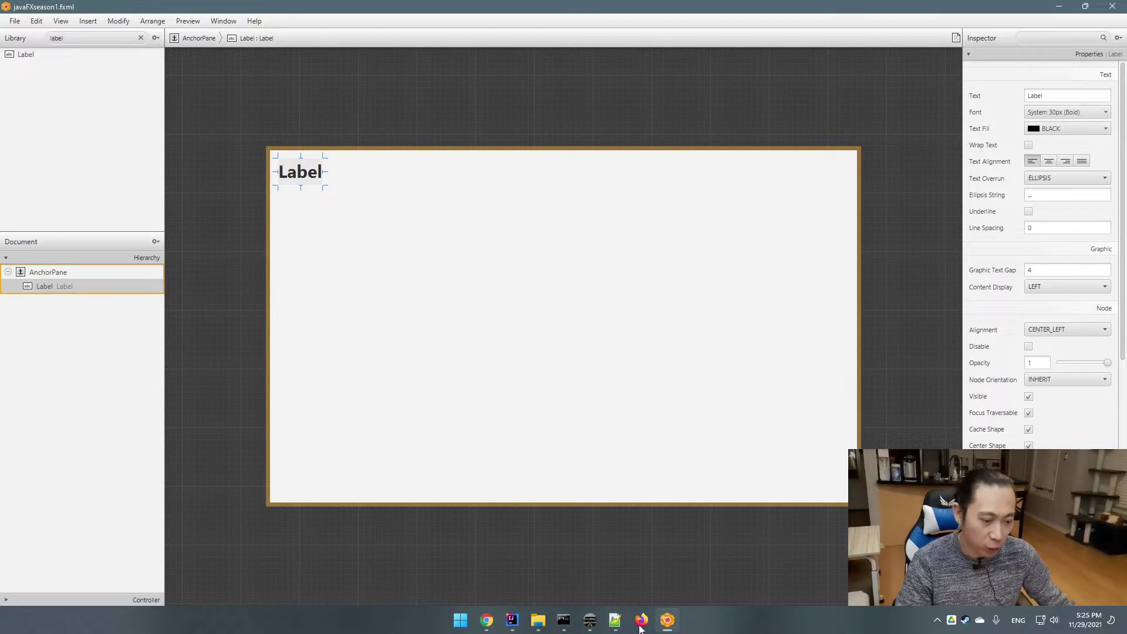
pyautogui.click(589, 620)
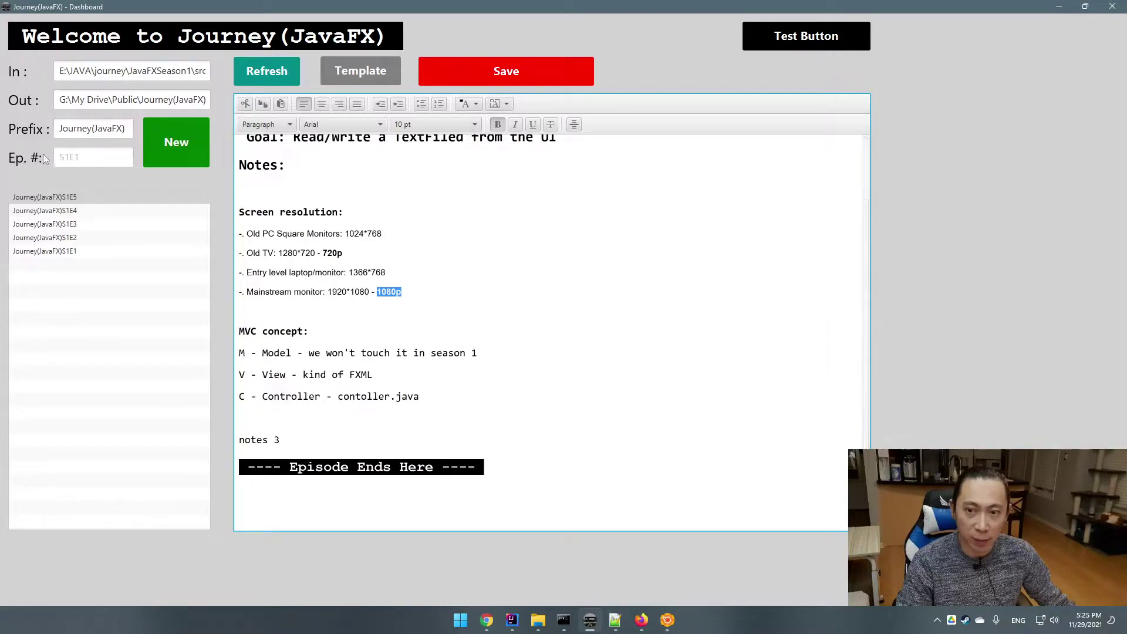
pyautogui.click(1059, 7)
pyautogui.click(370, 234)
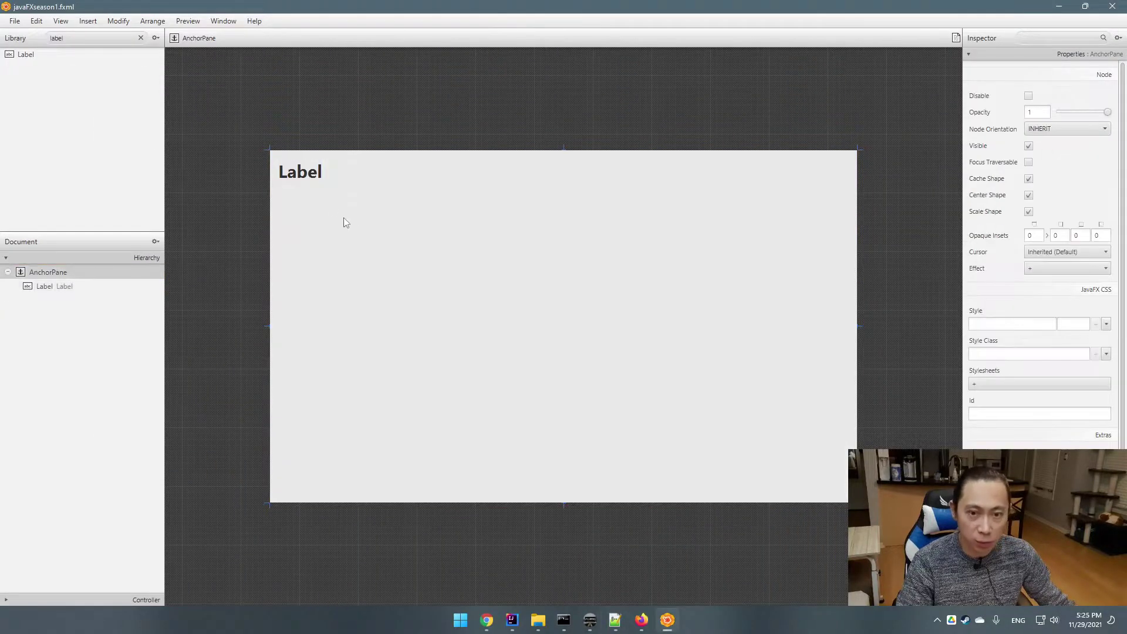
pyautogui.moveTo(21, 57); pyautogui.dragTo(288, 201)
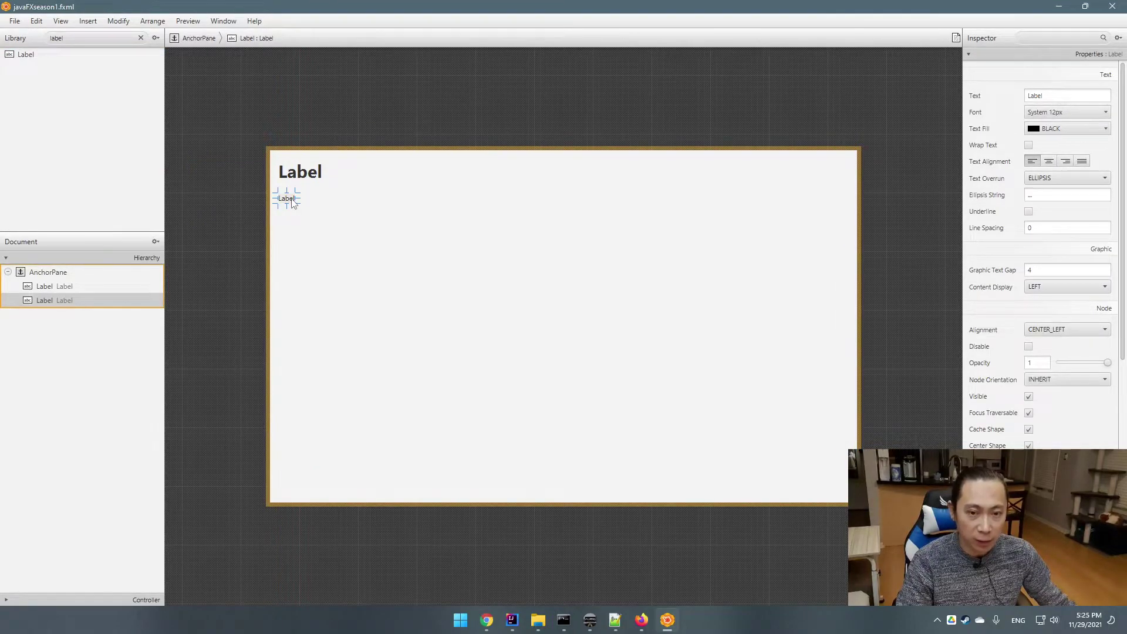
pyautogui.click(317, 223)
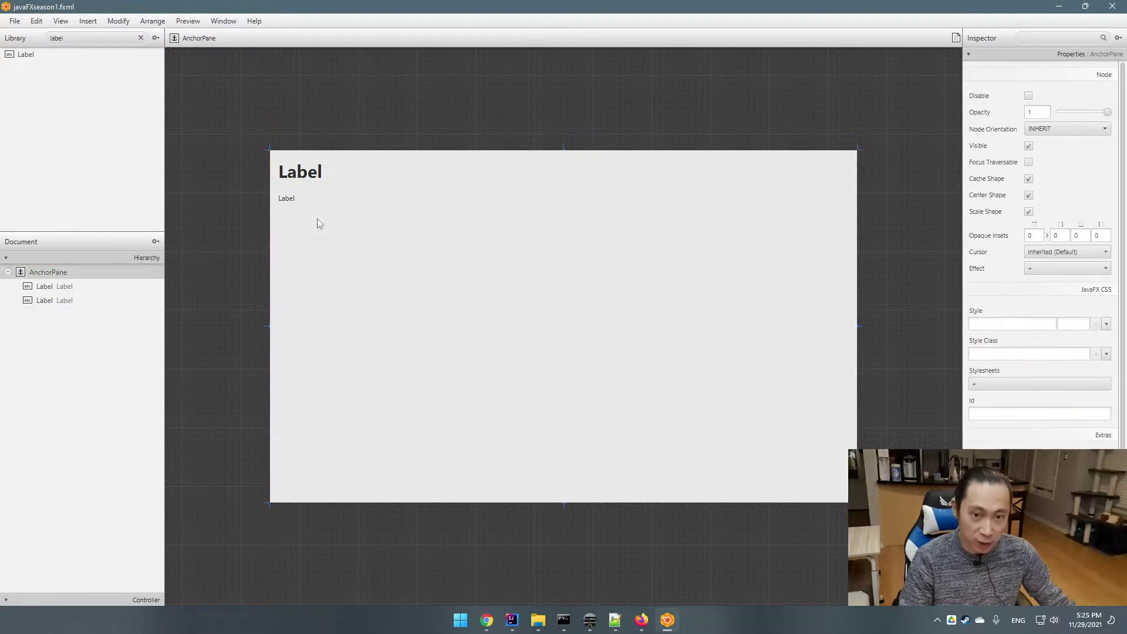
# - Set the second Label's font size to 22 px
pyautogui.click(287, 200)
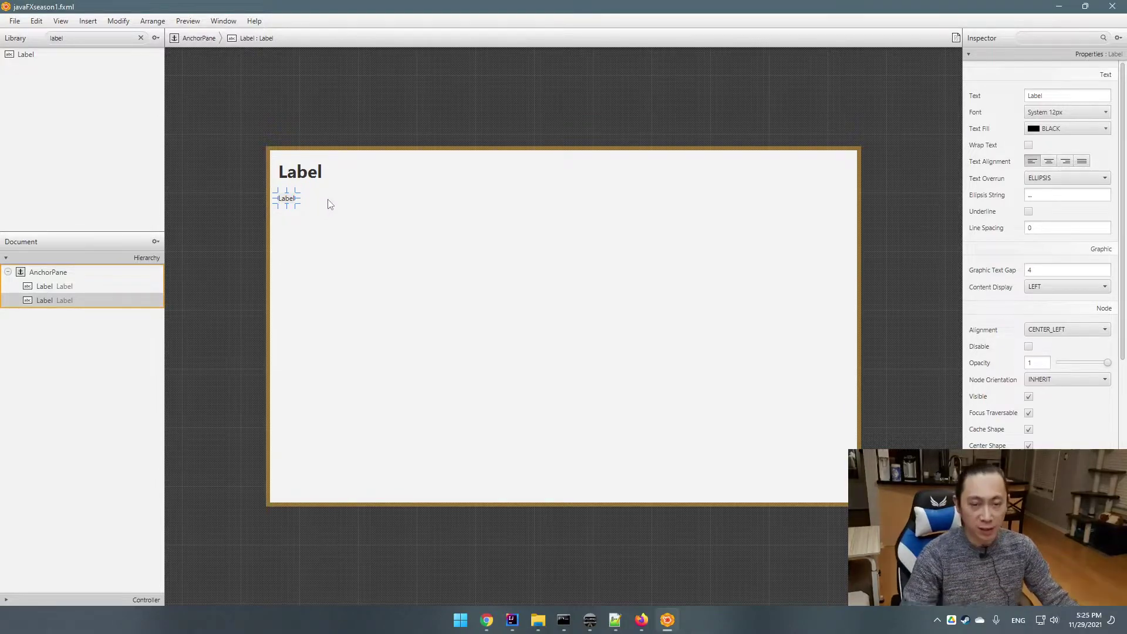
pyautogui.click(1105, 112)
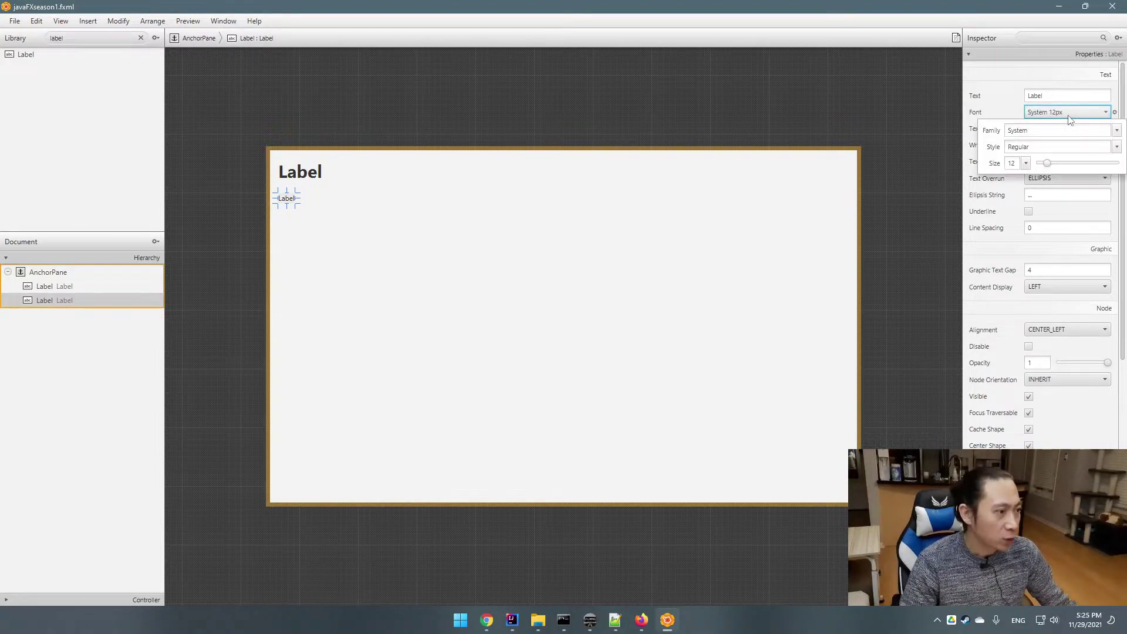
pyautogui.moveTo(1047, 163); pyautogui.dragTo(1056, 163)
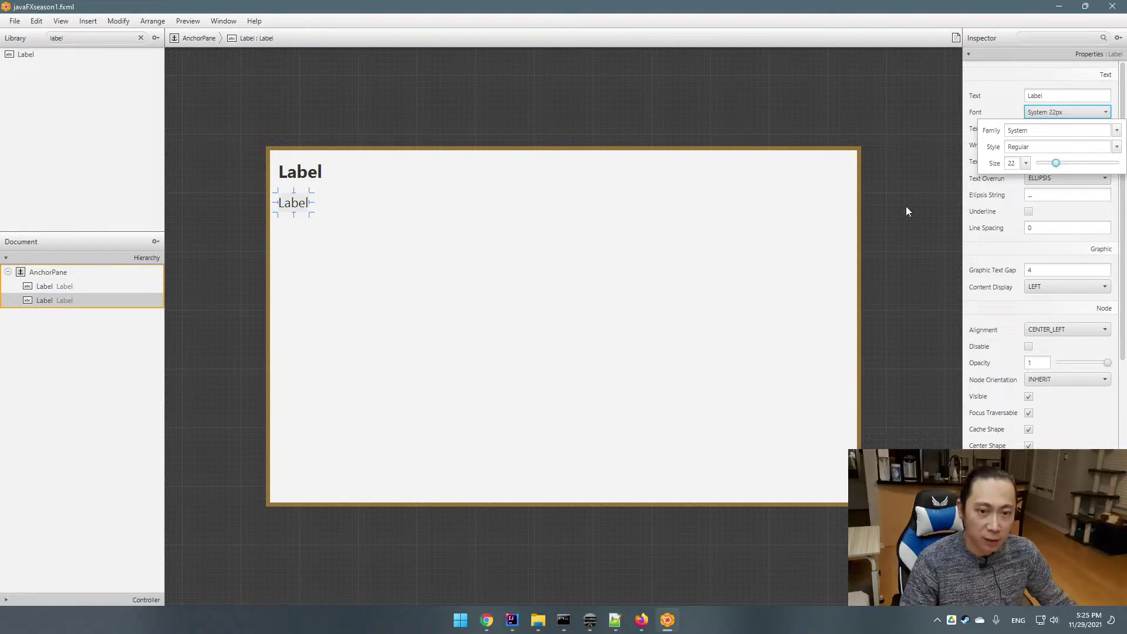
pyautogui.click(382, 251)
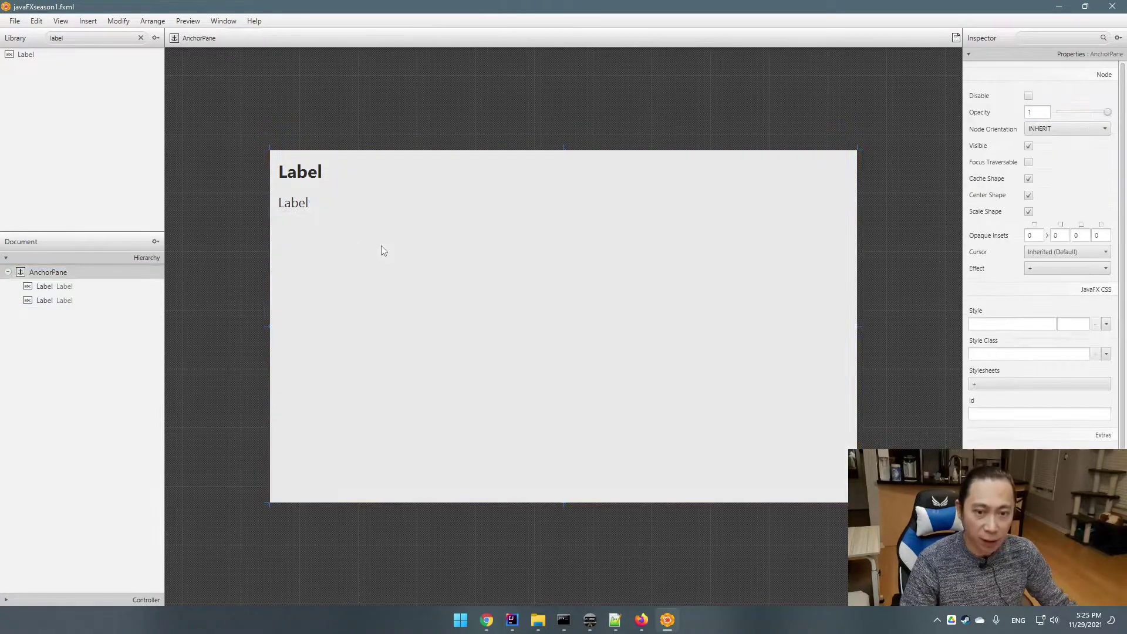
# - Duplicate the 22 px Label three times and stack the copies beneath it in an evenly spaced, left-aligned column
pyautogui.click(297, 207)
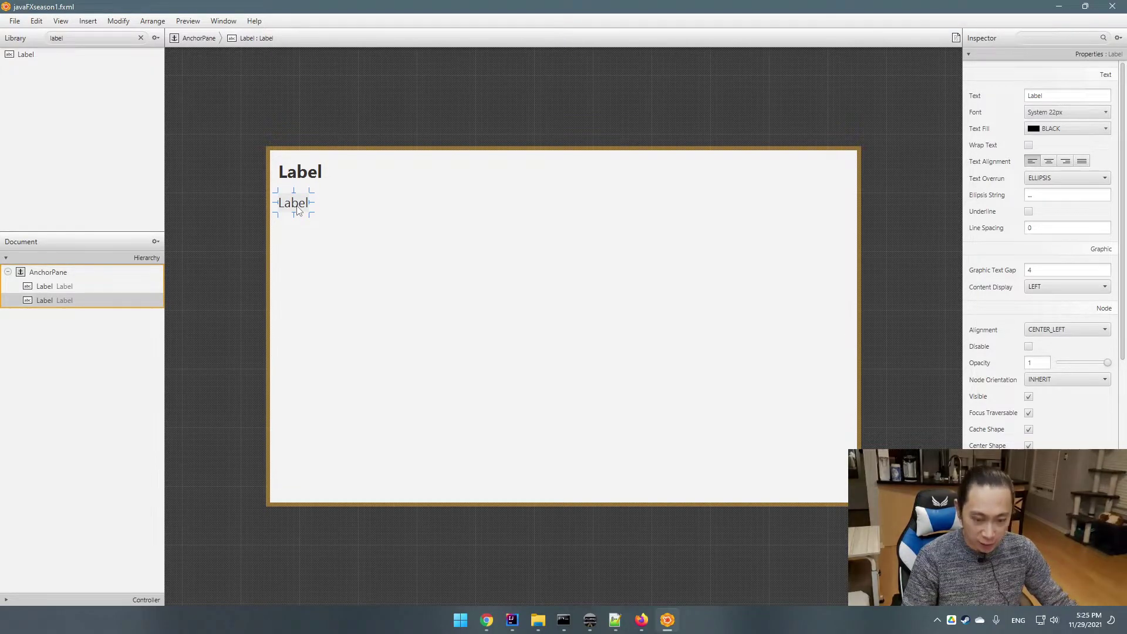
pyautogui.hotkey('ctrl', 'd')
pyautogui.hotkey('ctrl', 'd')
pyautogui.hotkey('ctrl', 'd')
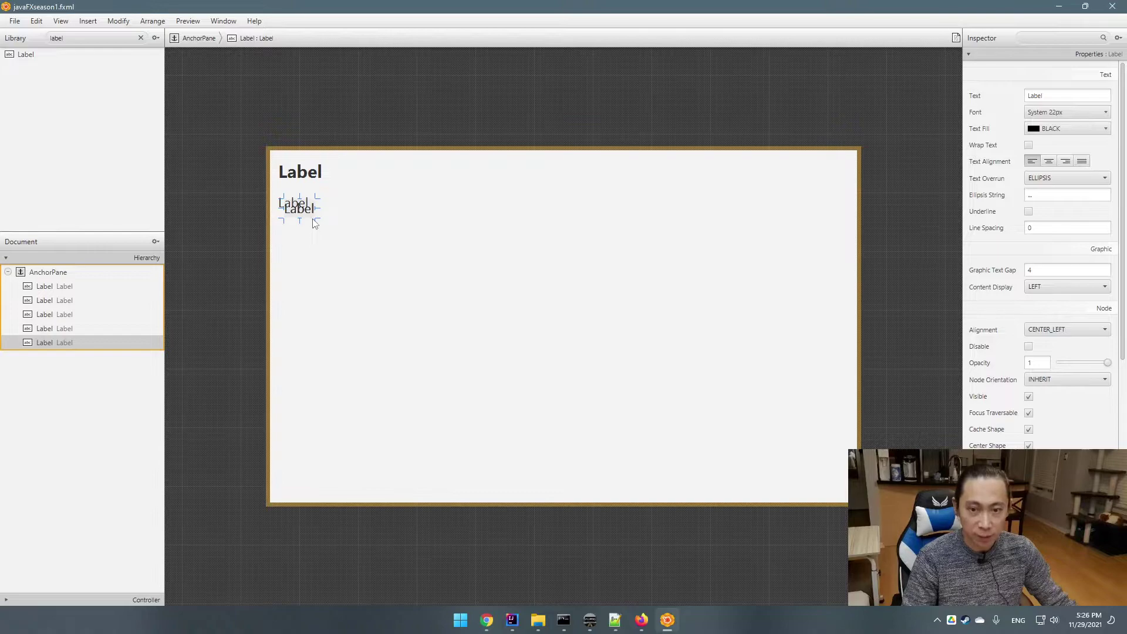
pyautogui.moveTo(298, 213)
pyautogui.mouseDown()
pyautogui.moveTo(303, 288)
pyautogui.moveTo(299, 225)
pyautogui.mouseUp()
pyautogui.moveTo(300, 268)
pyautogui.mouseDown()
pyautogui.moveTo(299, 246)
pyautogui.moveTo(298, 276)
pyautogui.moveTo(292, 262)
pyautogui.mouseUp()
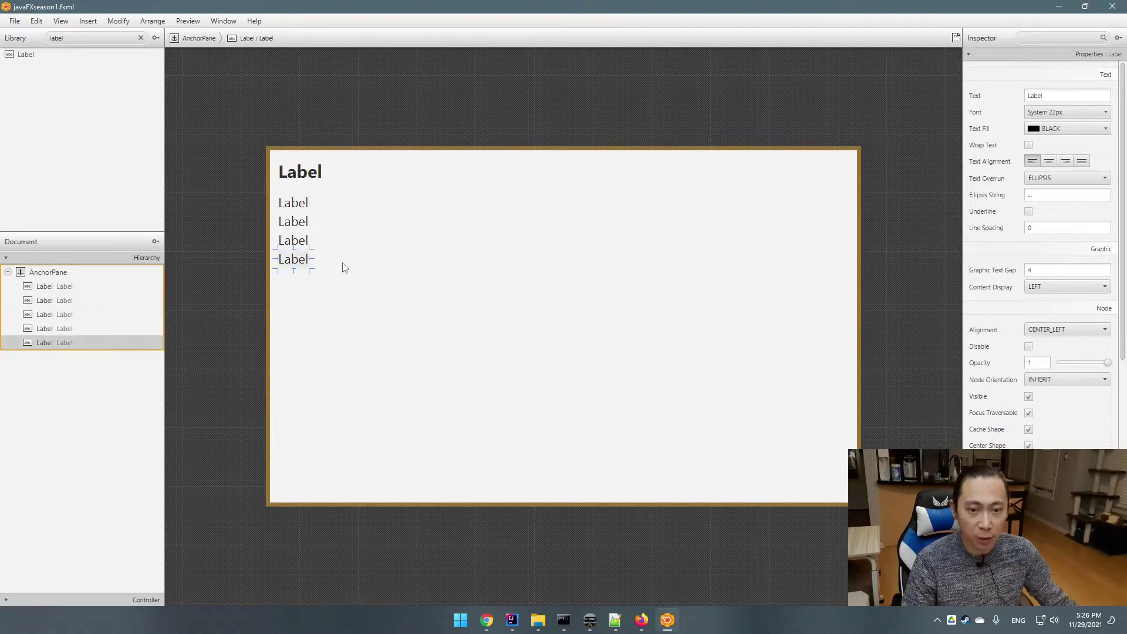
pyautogui.click(348, 260)
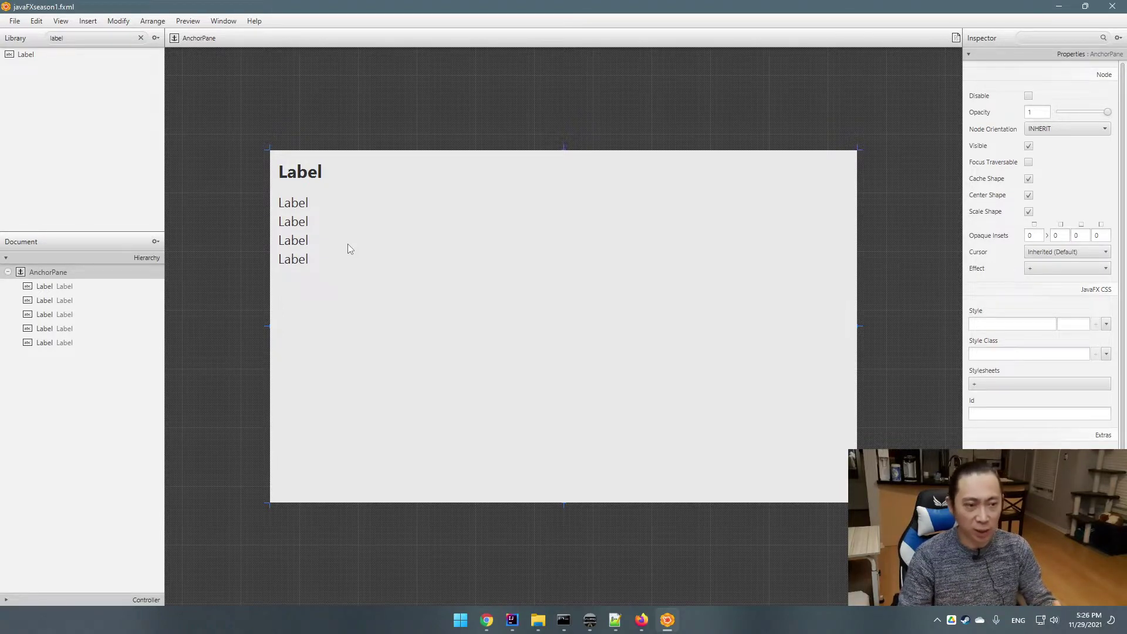
pyautogui.click(303, 207)
pyautogui.click(1056, 95)
pyautogui.click(383, 286)
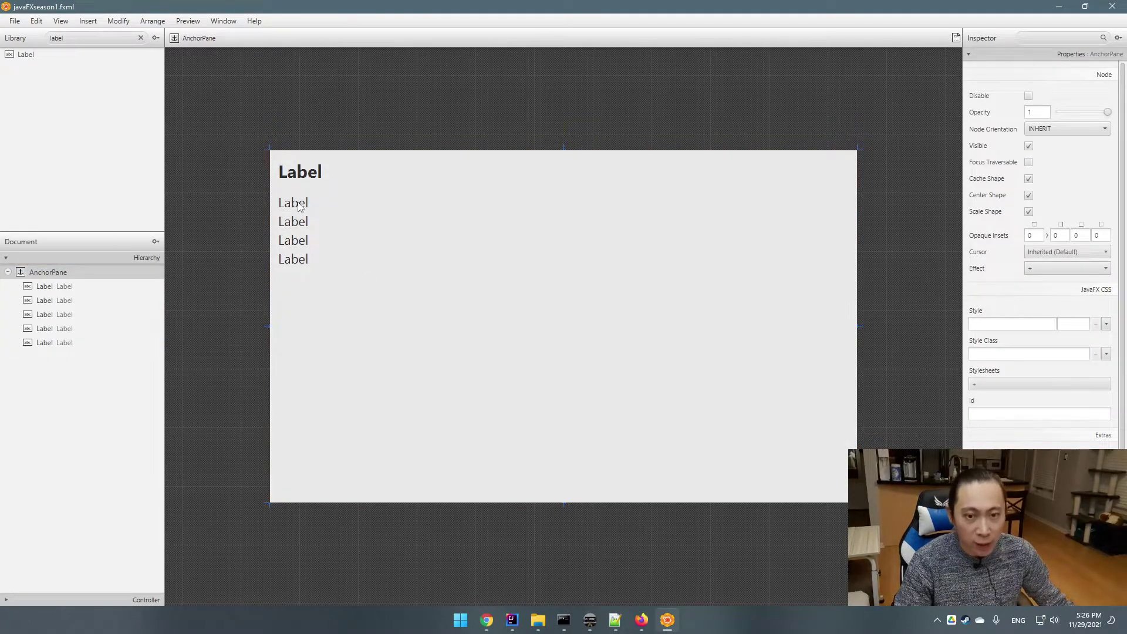
pyautogui.click(293, 206)
pyautogui.click(305, 176)
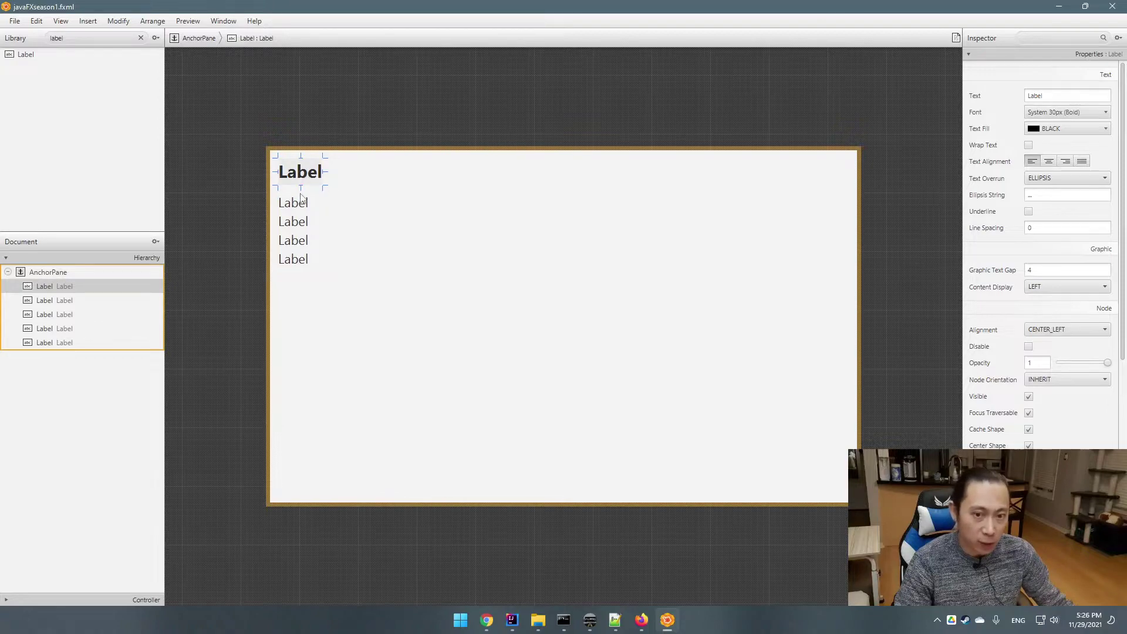
pyautogui.doubleClick(292, 206)
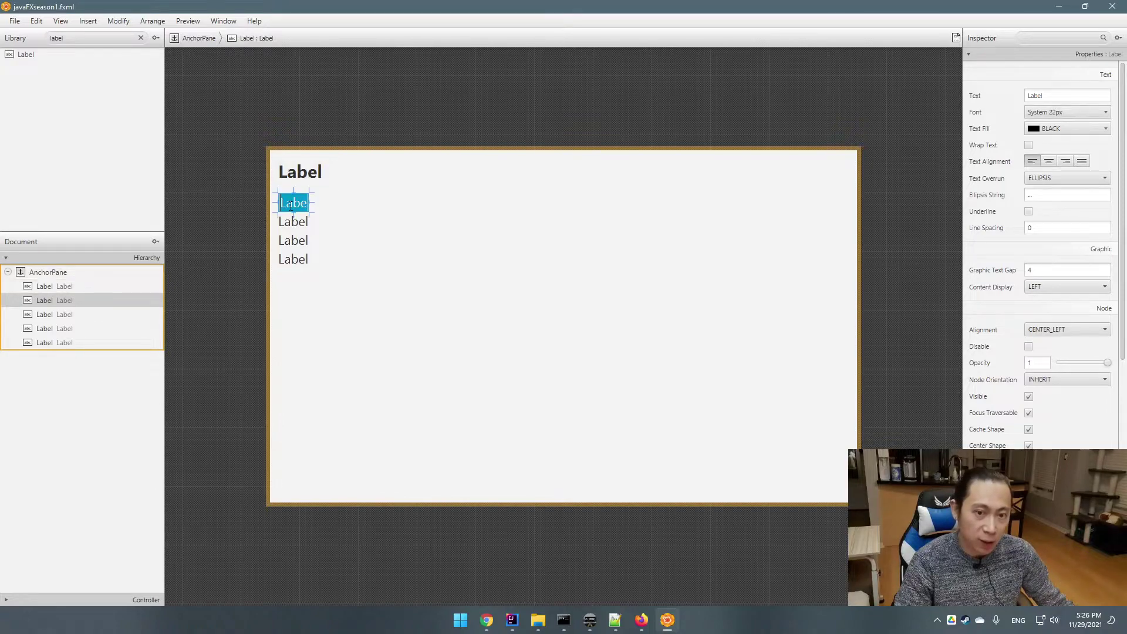
pyautogui.click(337, 218)
pyautogui.click(1055, 96)
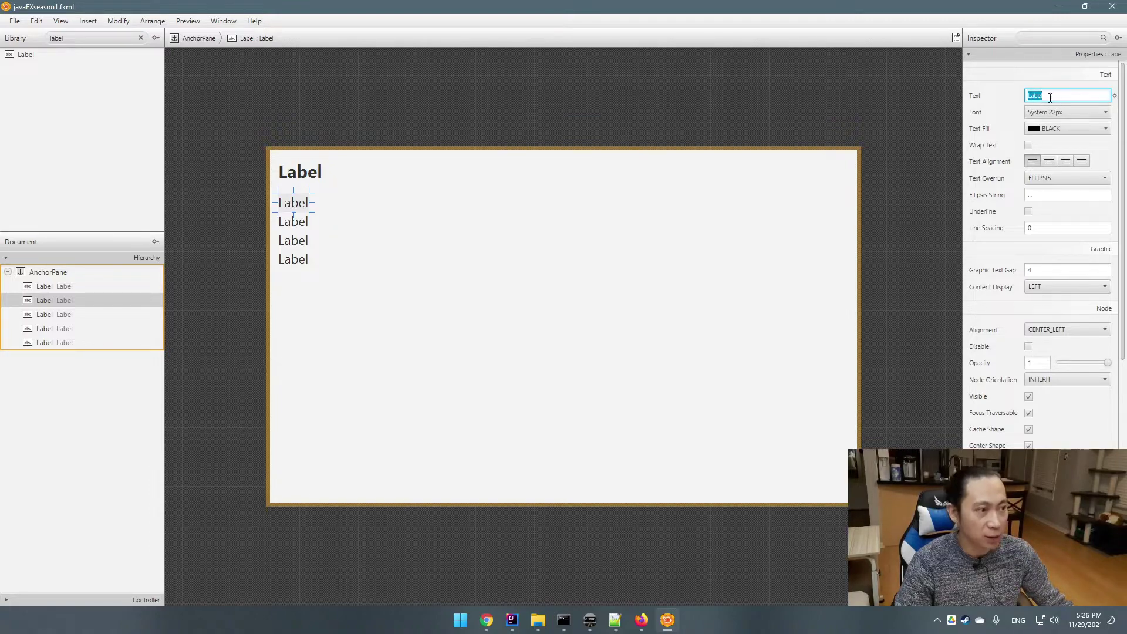
pyautogui.click(345, 226)
# - Set the text of the first 22 px Label beneath the bold heading to "In :"
pyautogui.click(296, 204)
pyautogui.click(1052, 96)
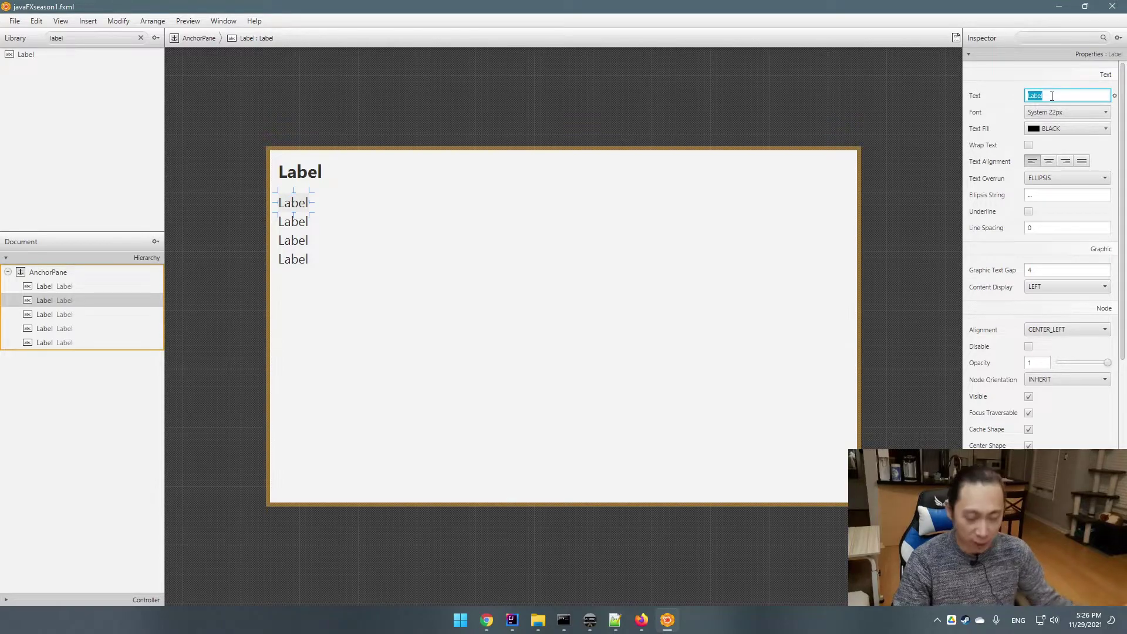
pyautogui.write('In')
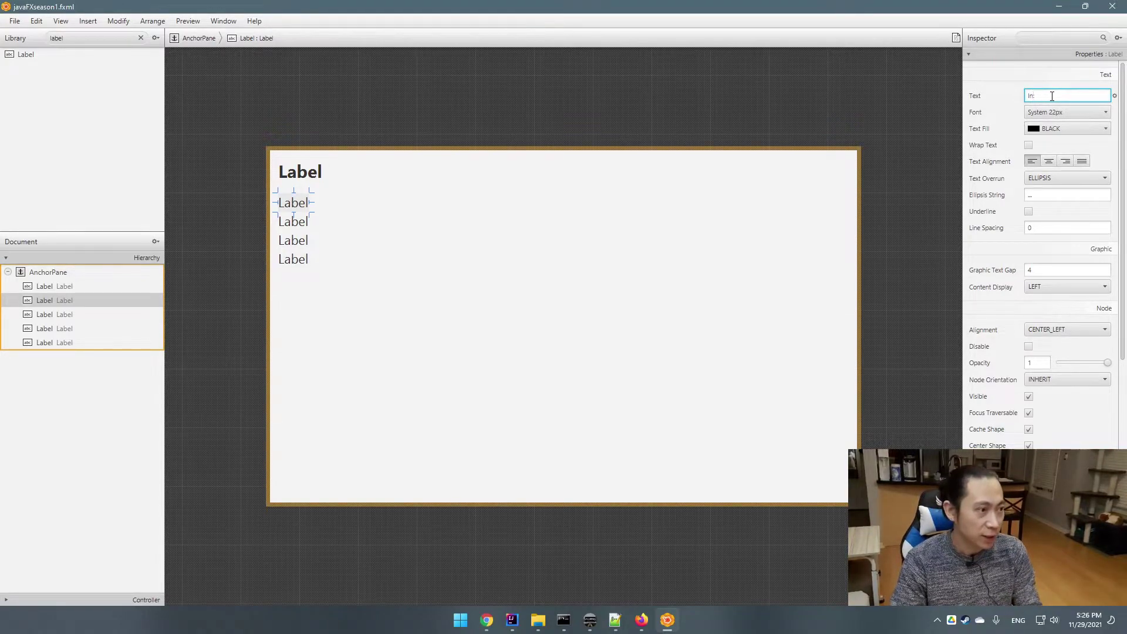
pyautogui.write(' :')
pyautogui.press('Return')
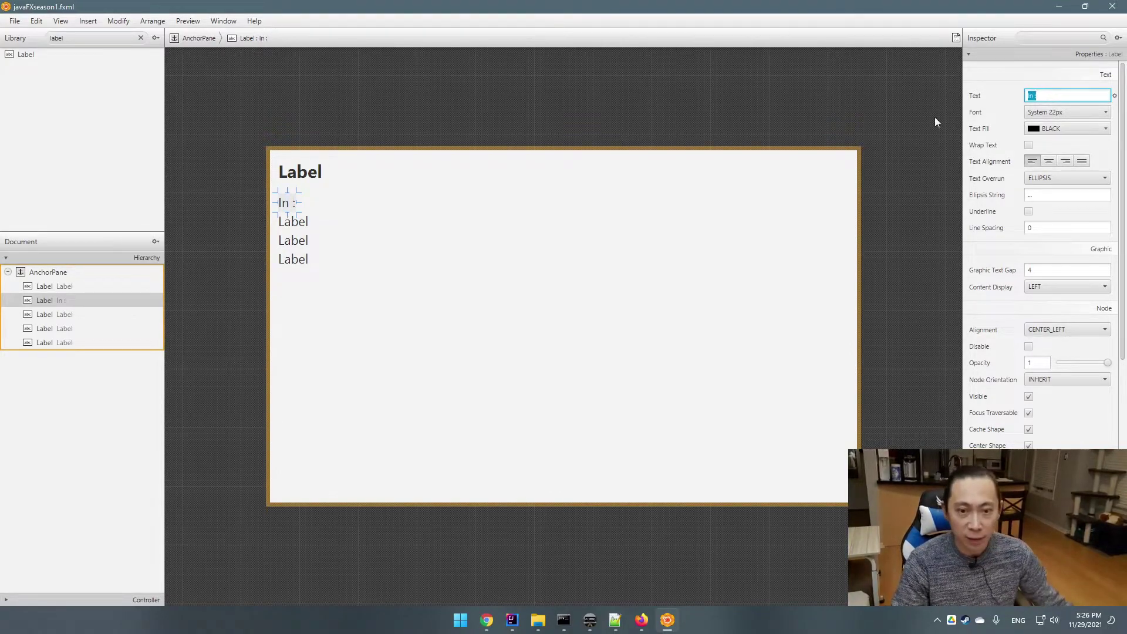
# - Set the text of the Label directly below "In :" to "Out:"
pyautogui.click(309, 223)
pyautogui.click(1056, 95)
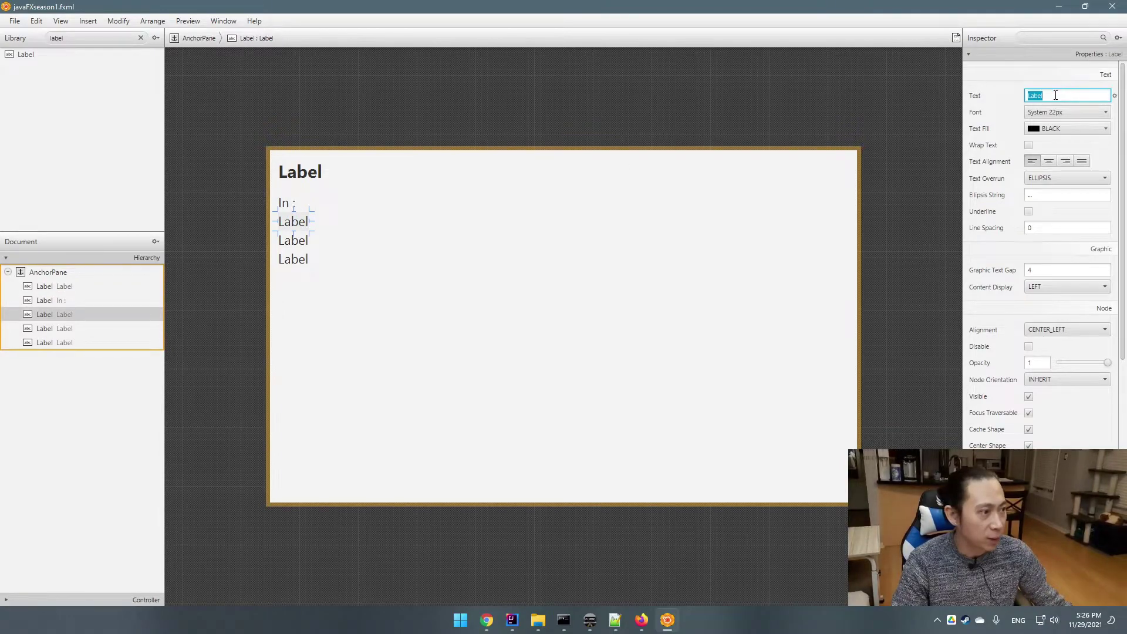
pyautogui.write('Out')
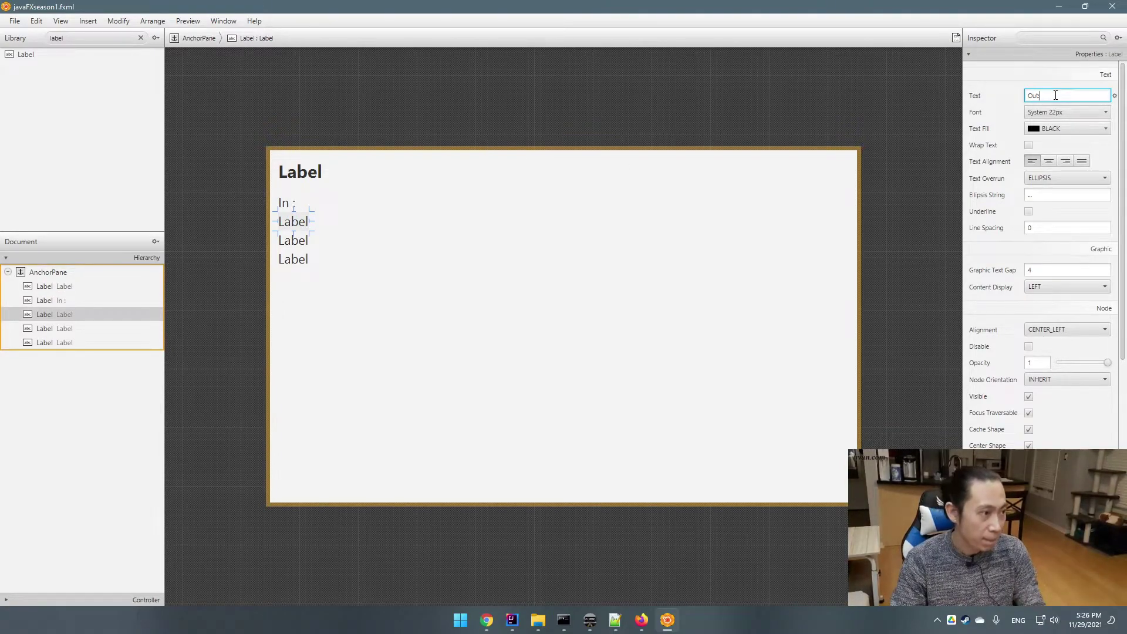
pyautogui.write(':')
pyautogui.click(638, 239)
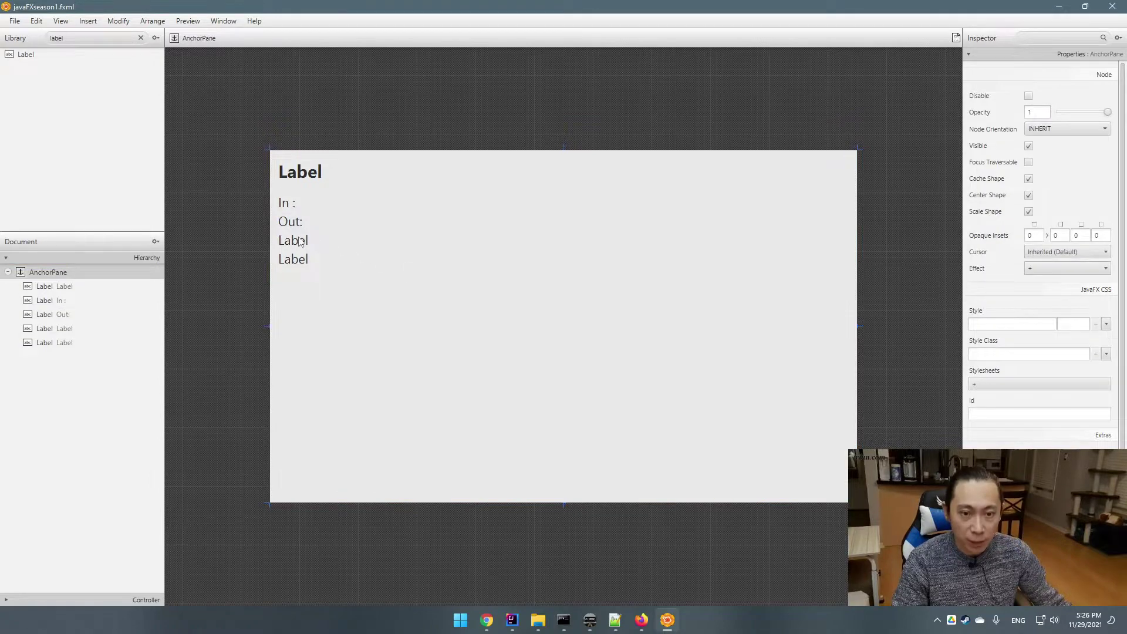
# - Set the text of the third 22 px Label, below "Out:", to "Prefix :"
pyautogui.click(300, 241)
pyautogui.click(1068, 97)
pyautogui.write('Prefix')
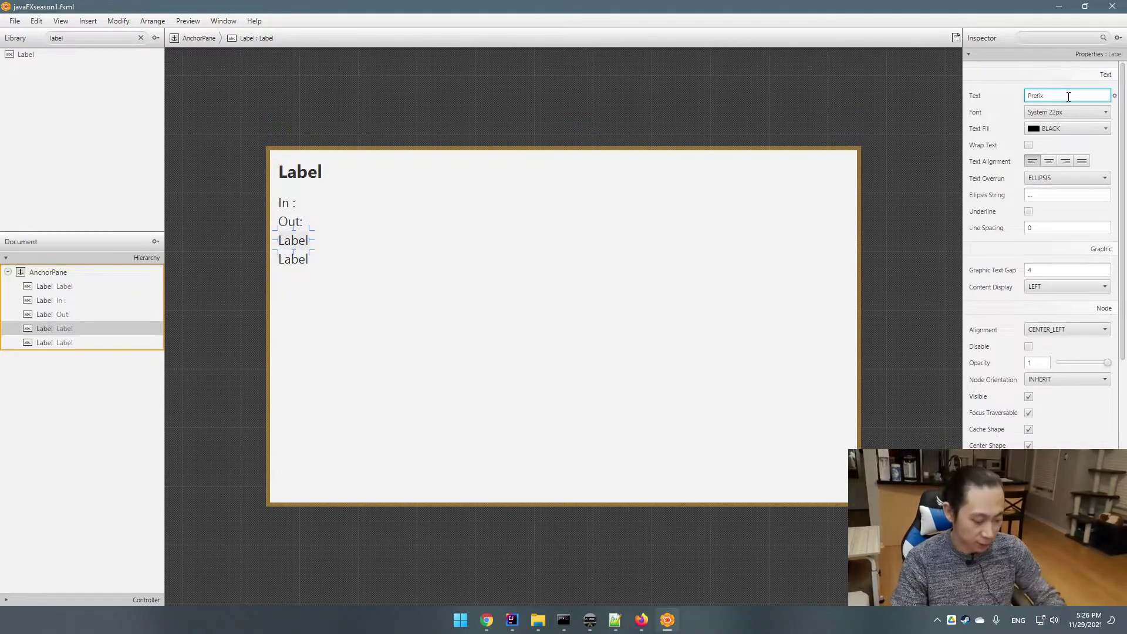
pyautogui.press('Return')
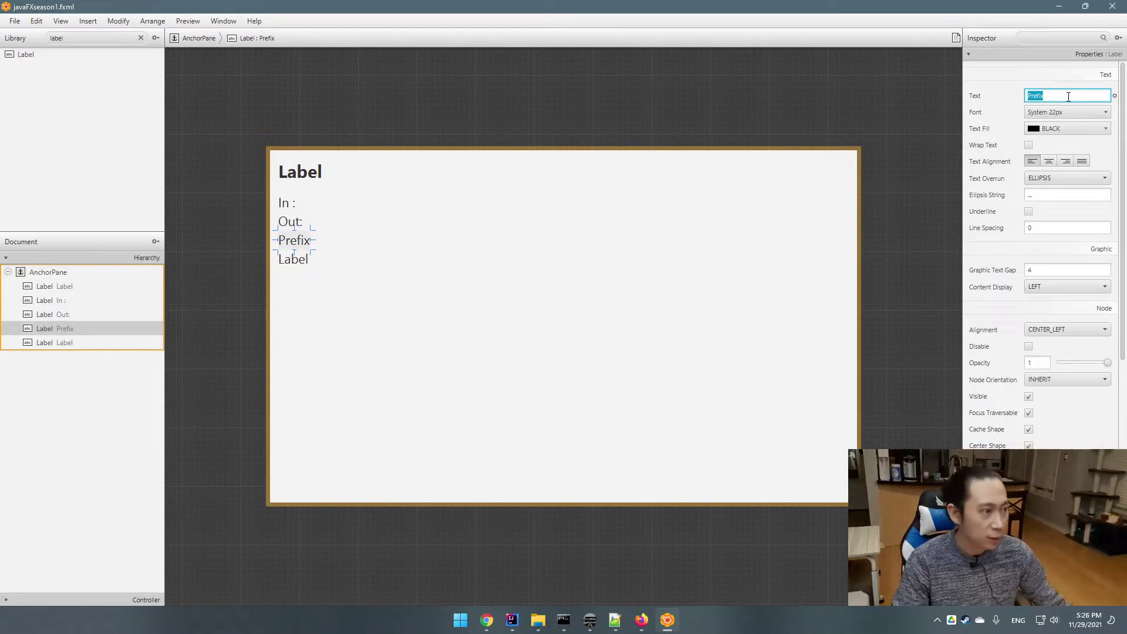
pyautogui.press('End')
pyautogui.write(':')
pyautogui.press('Return')
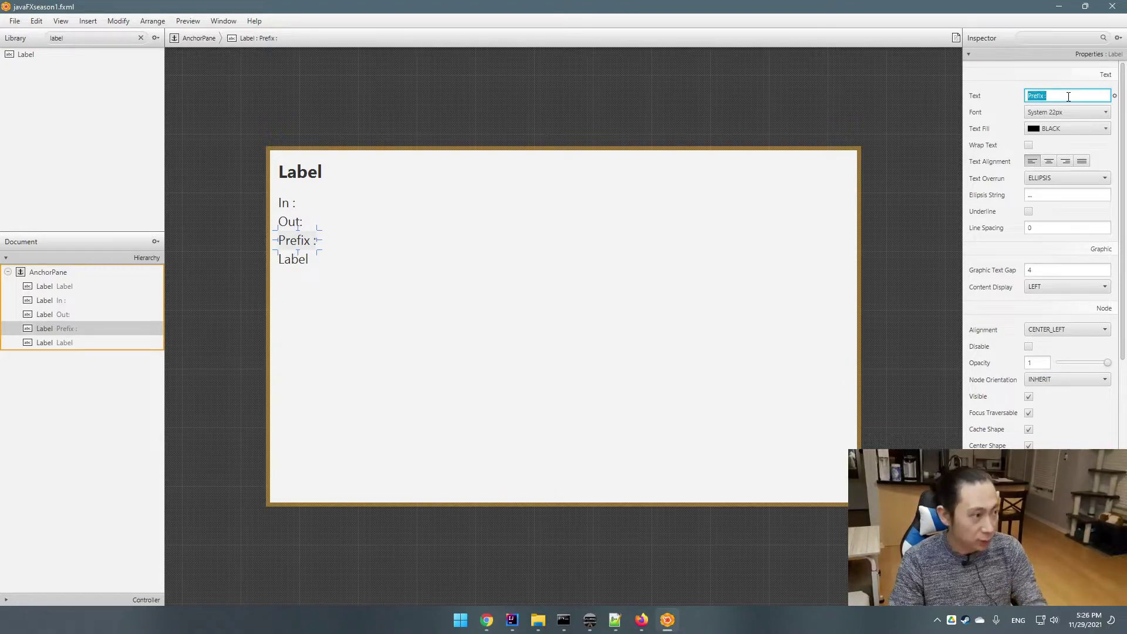
# - Set the text of the lowest Label in the column to "Ep. # :"
pyautogui.click(293, 260)
pyautogui.click(1070, 96)
pyautogui.write('S')
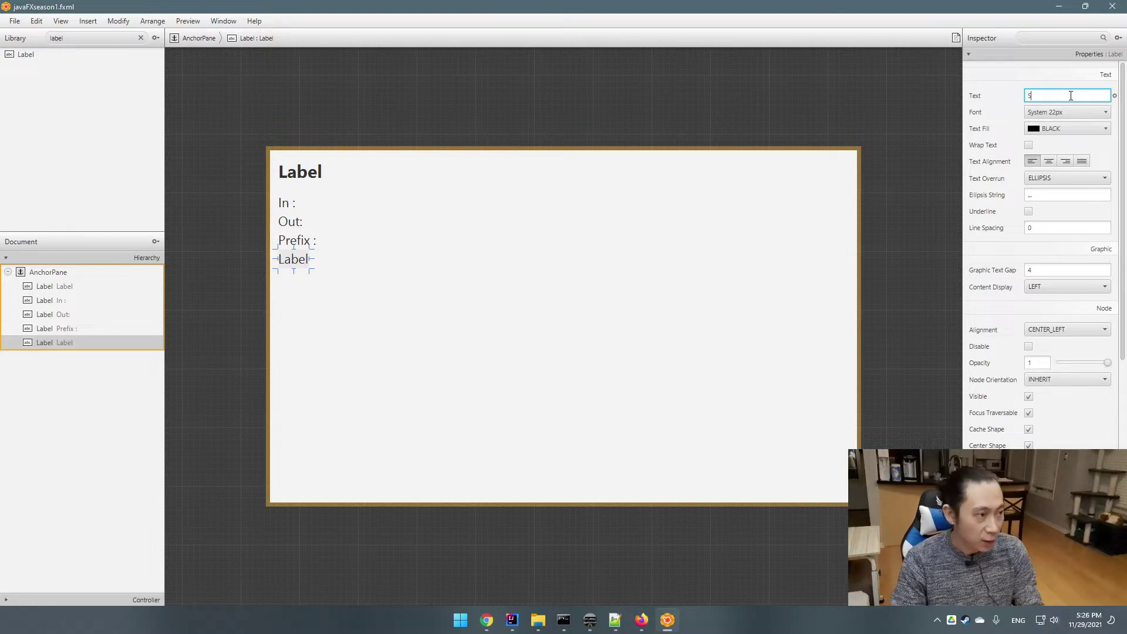
pyautogui.write('uf')
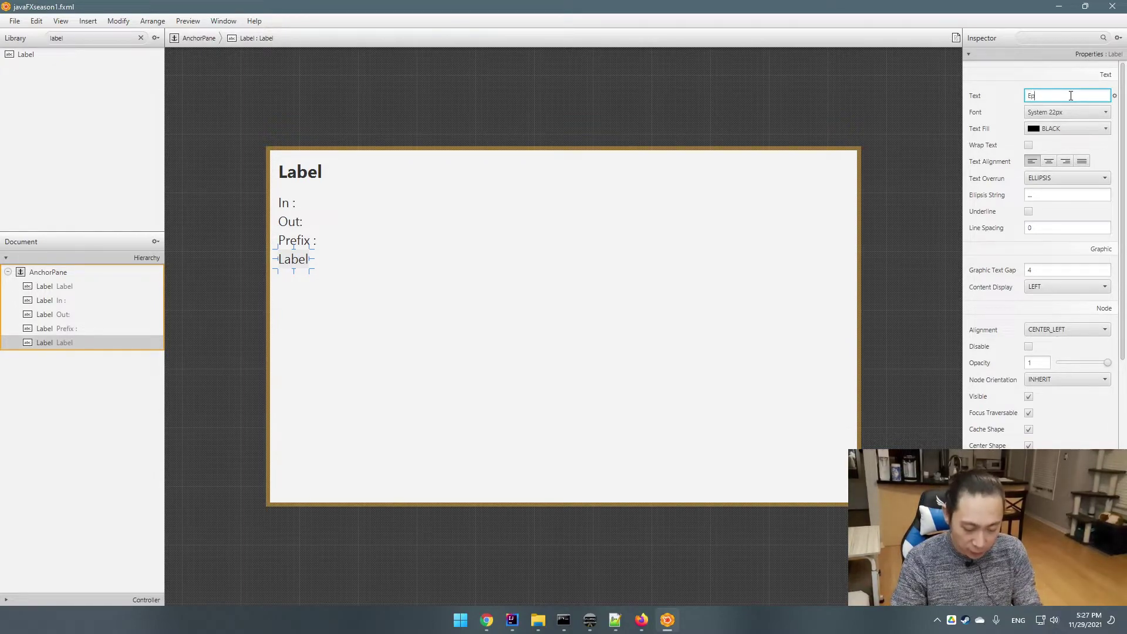
pyautogui.write(' #')
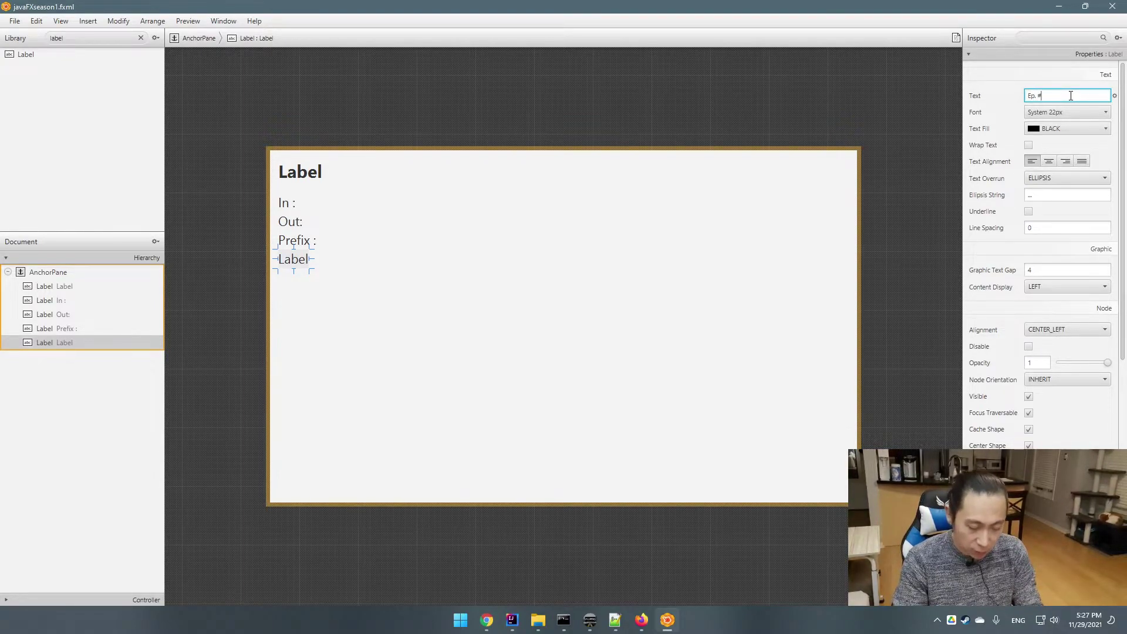
pyautogui.write(' :')
pyautogui.press('Return')
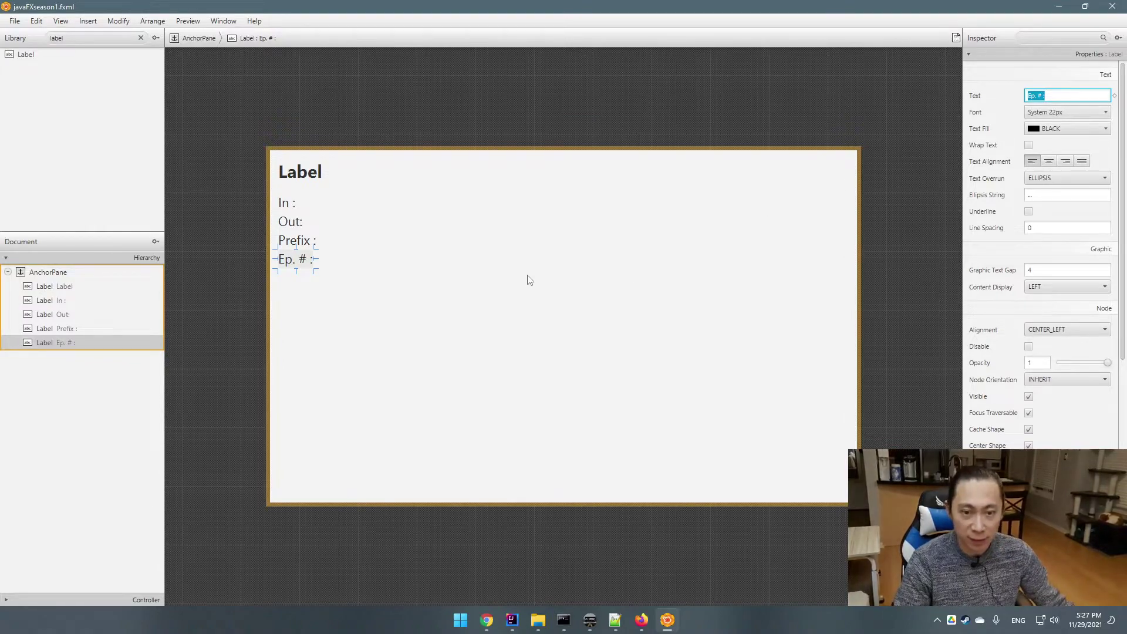
# - Add a space before the colon in the "Out:" Label so its text reads "Out :"
pyautogui.click(297, 221)
pyautogui.click(1045, 95)
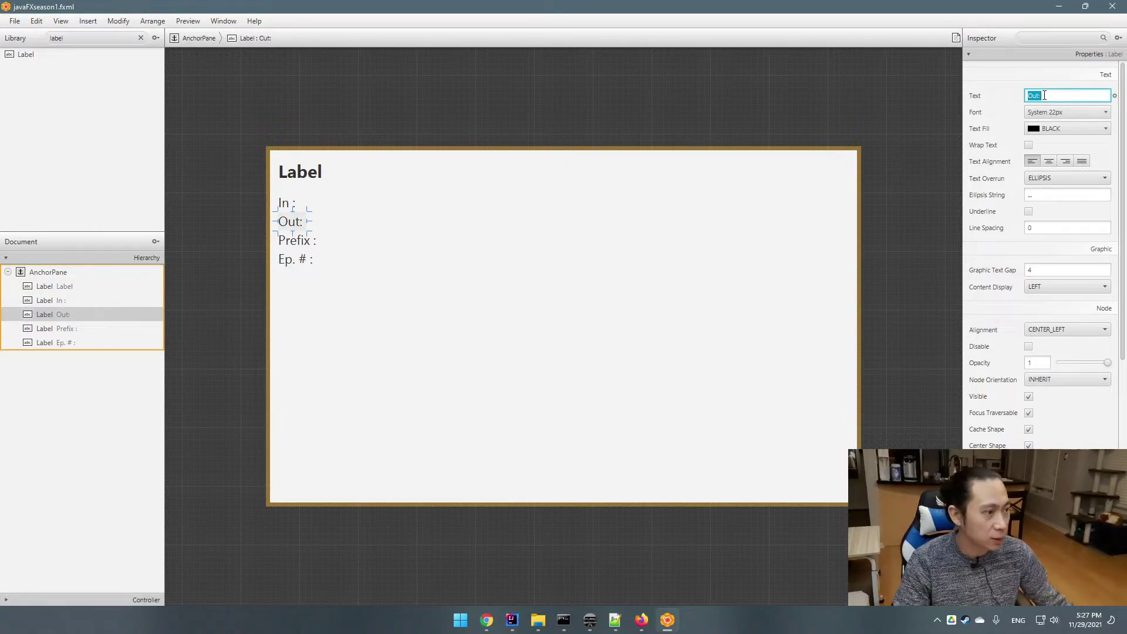
pyautogui.click(1045, 96)
pyautogui.press('BackSpace')
pyautogui.write(':')
pyautogui.click(371, 327)
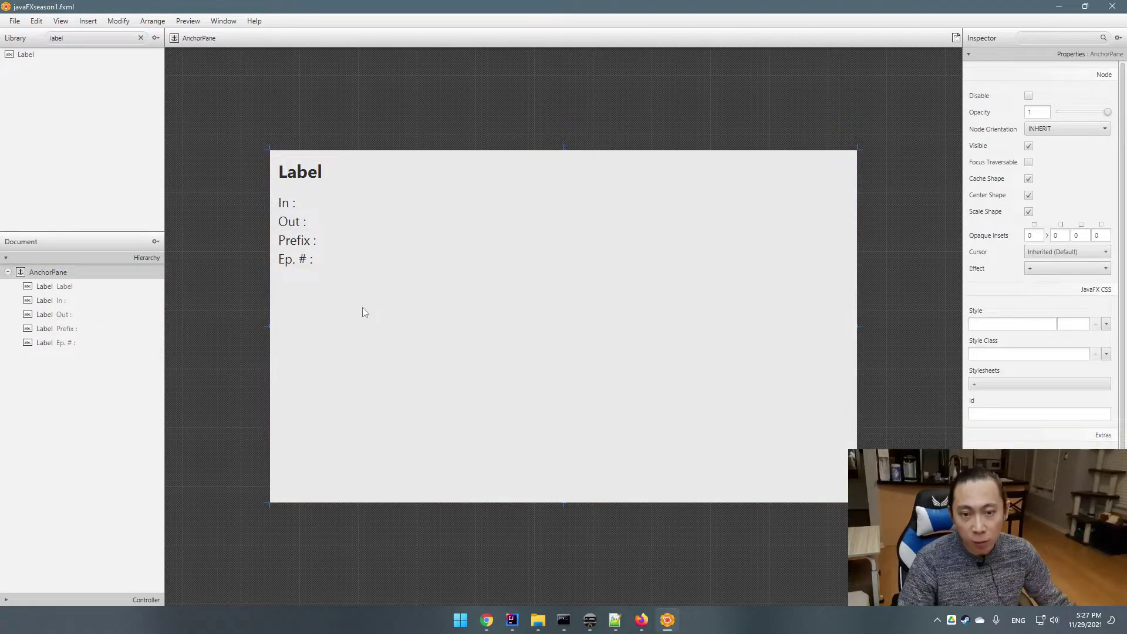
# - Search the Library for "text" to compare its two TextField entries, and look through the Gluon controls
pyautogui.doubleClick(94, 39)
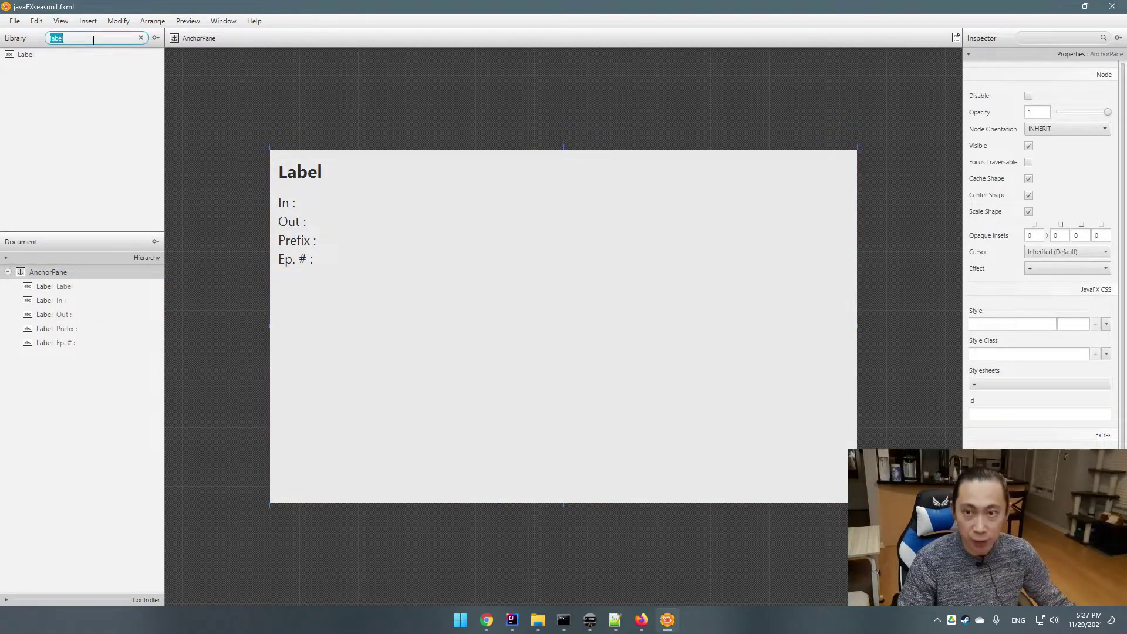
pyautogui.write('text')
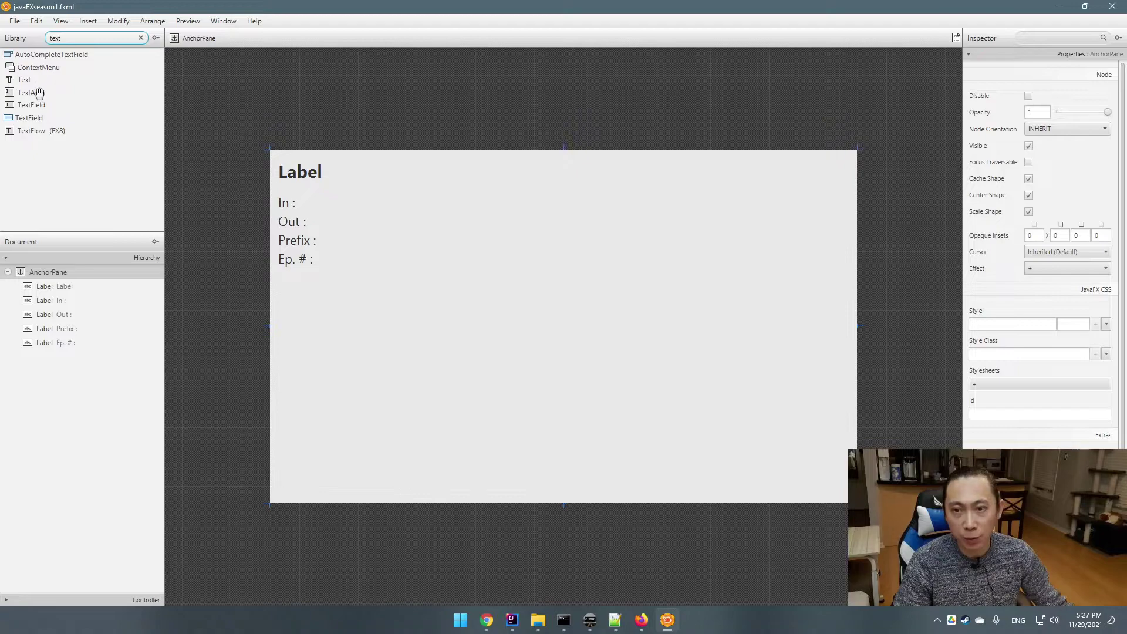
pyautogui.click(28, 105)
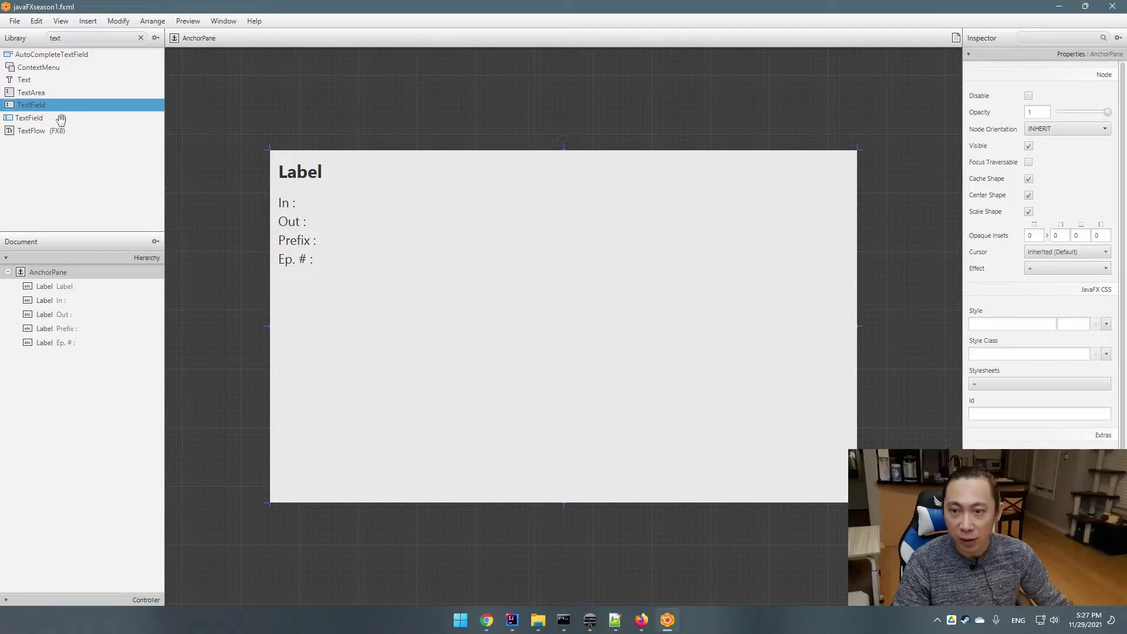
pyautogui.click(38, 130)
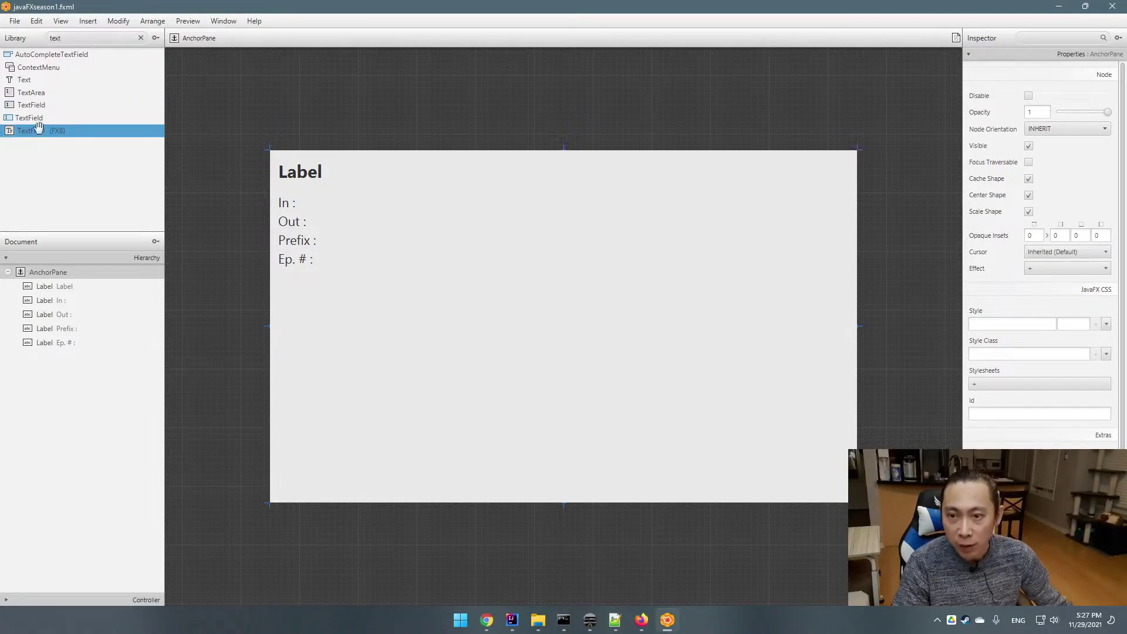
pyautogui.click(37, 119)
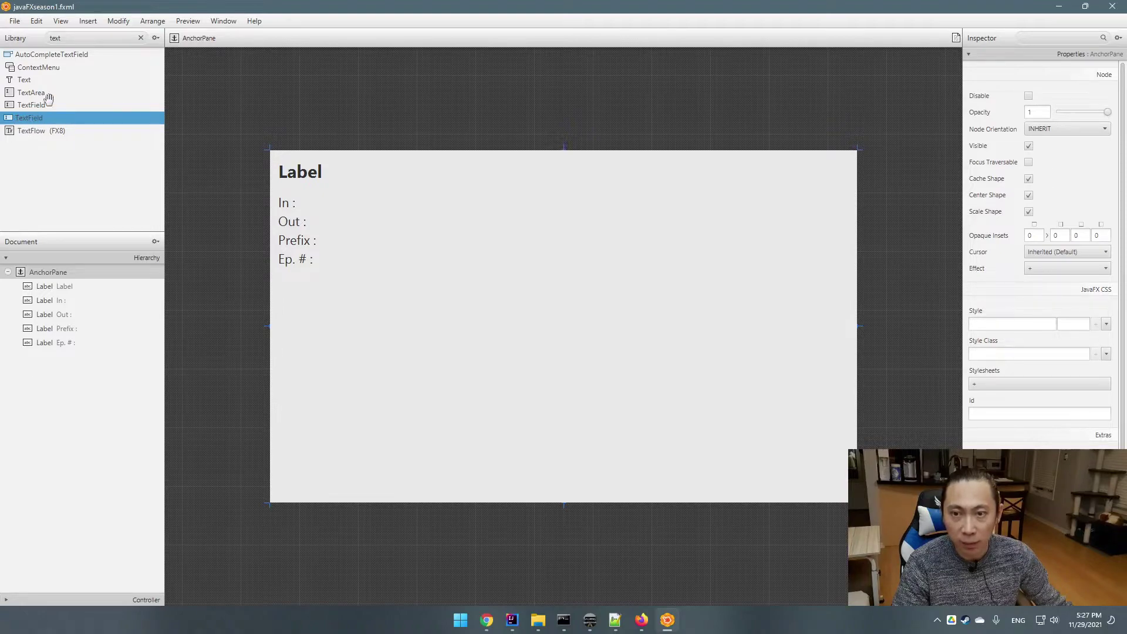
pyautogui.click(140, 39)
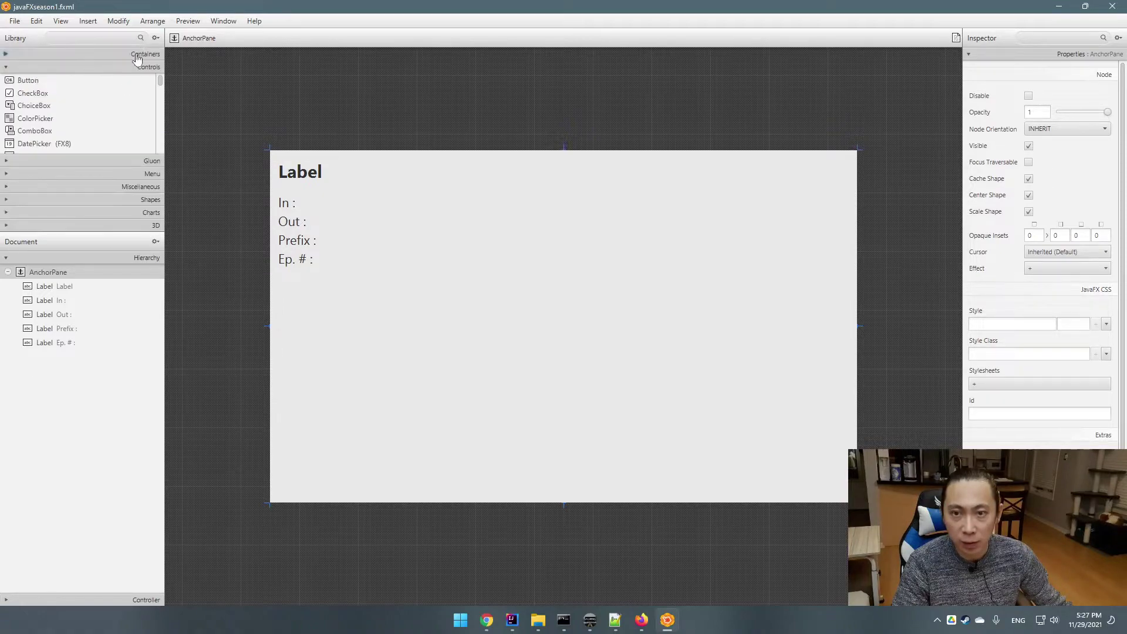
pyautogui.click(96, 164)
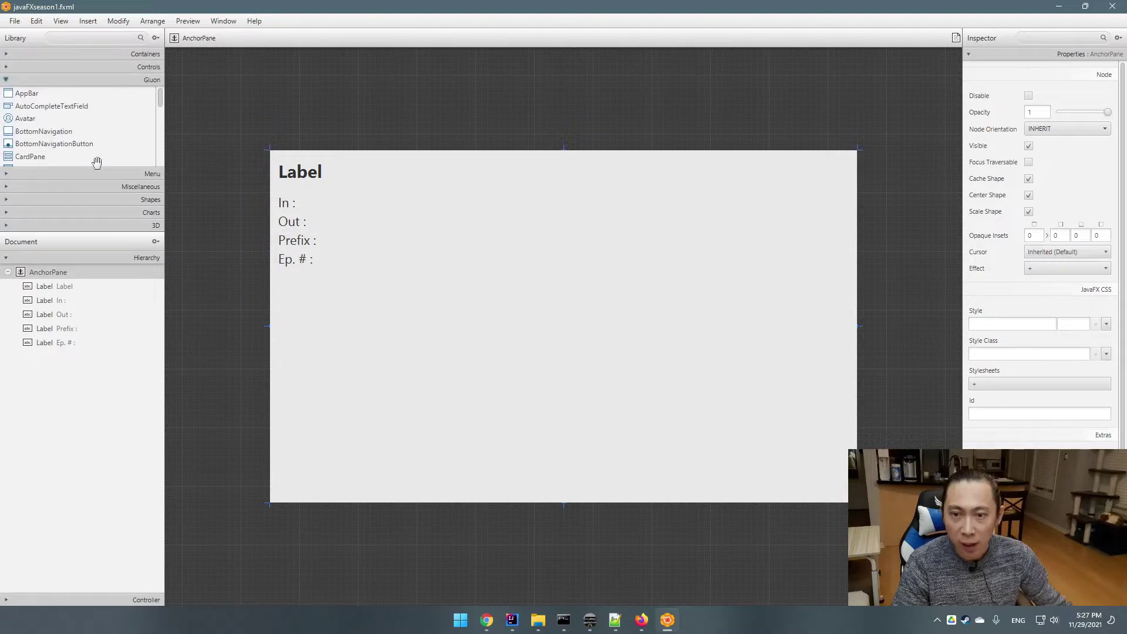
pyautogui.scroll(-1, 88, 154)
pyautogui.scroll(-6, 86, 157)
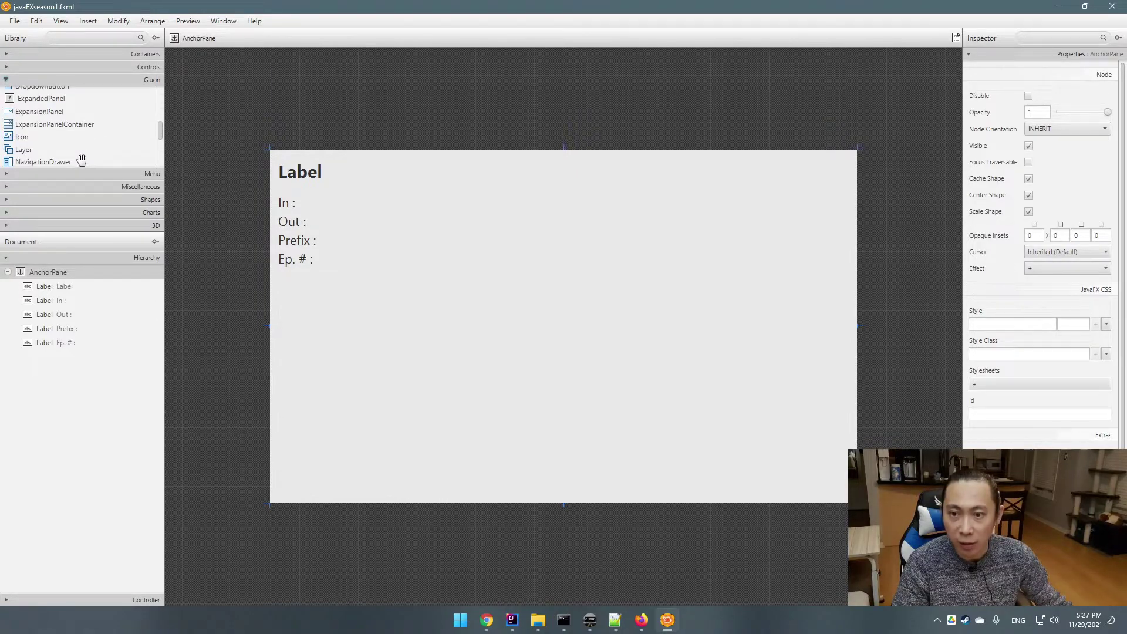
pyautogui.scroll(8, 81, 159)
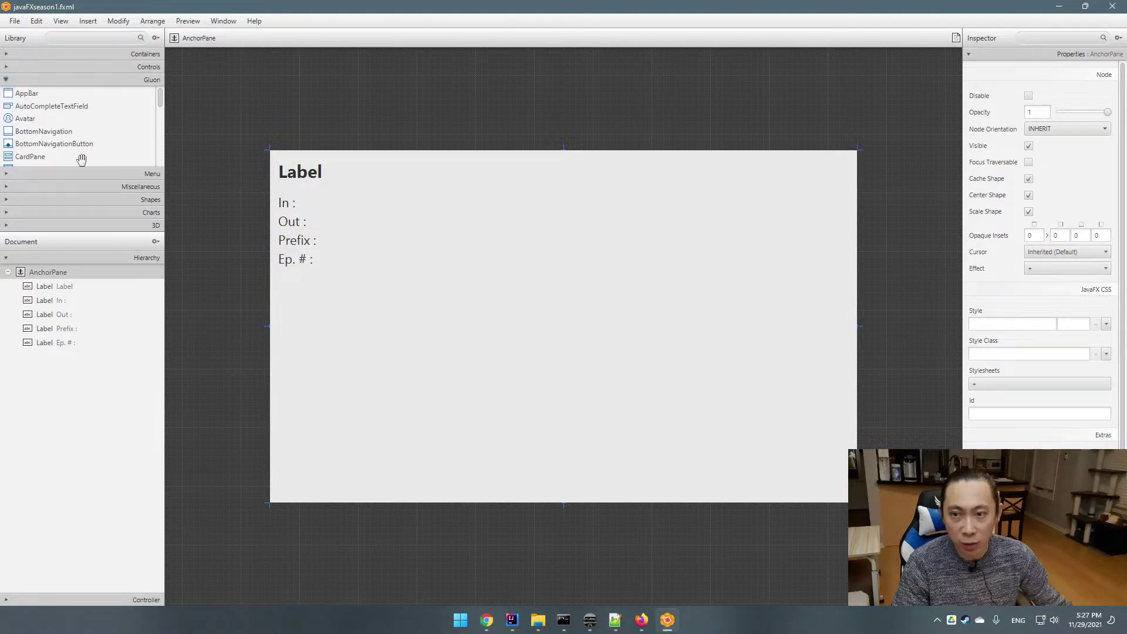
# - Add a TextField from the Library's standard controls beside the "In :" Label on the AnchorPane
pyautogui.click(74, 67)
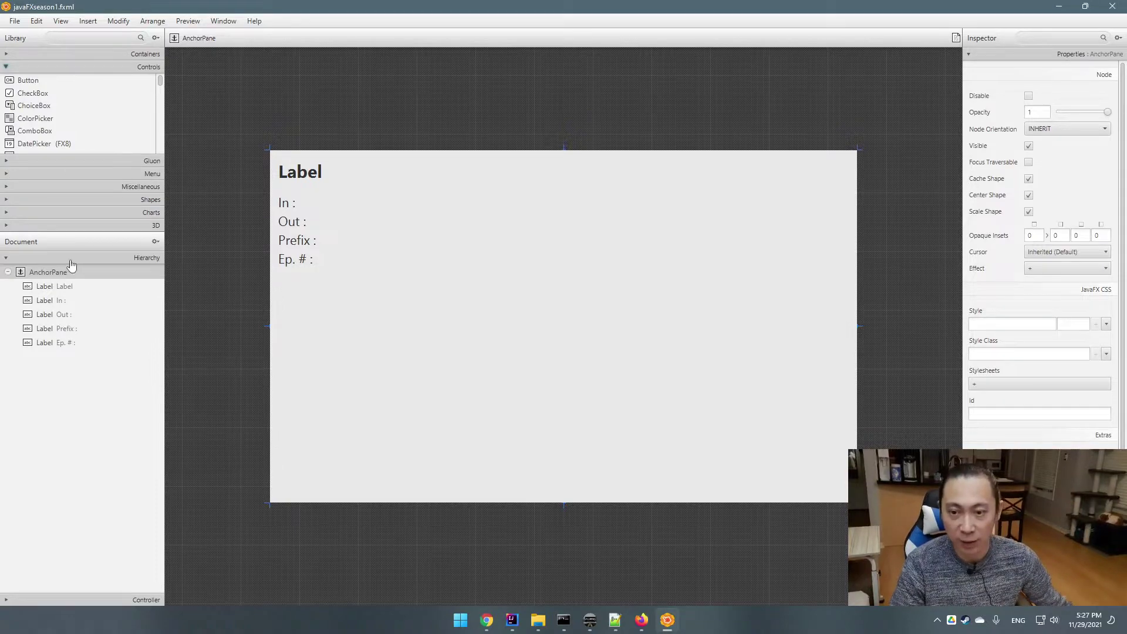
pyautogui.moveTo(85, 233); pyautogui.dragTo(84, 351)
pyautogui.scroll(-3, 75, 217)
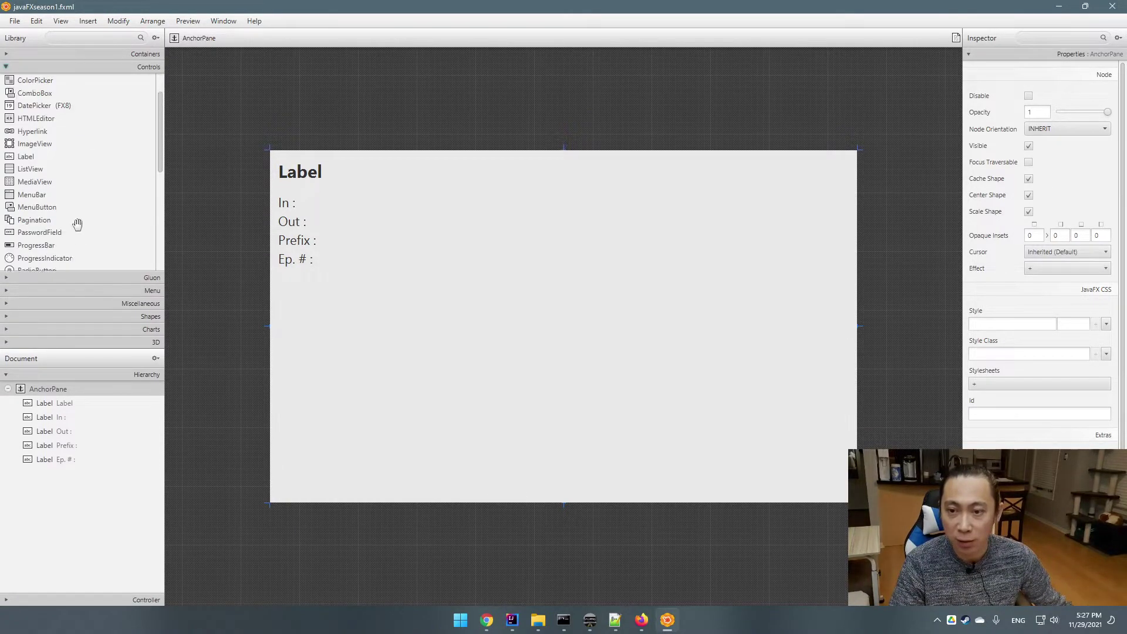
pyautogui.scroll(3, 72, 214)
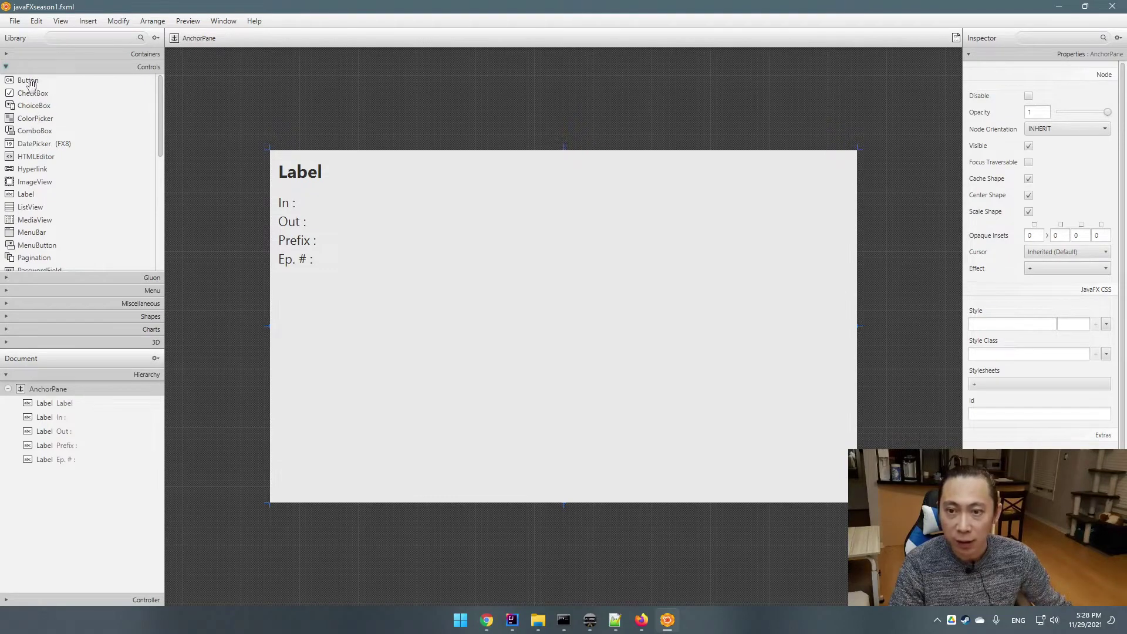
pyautogui.scroll(-3, 53, 203)
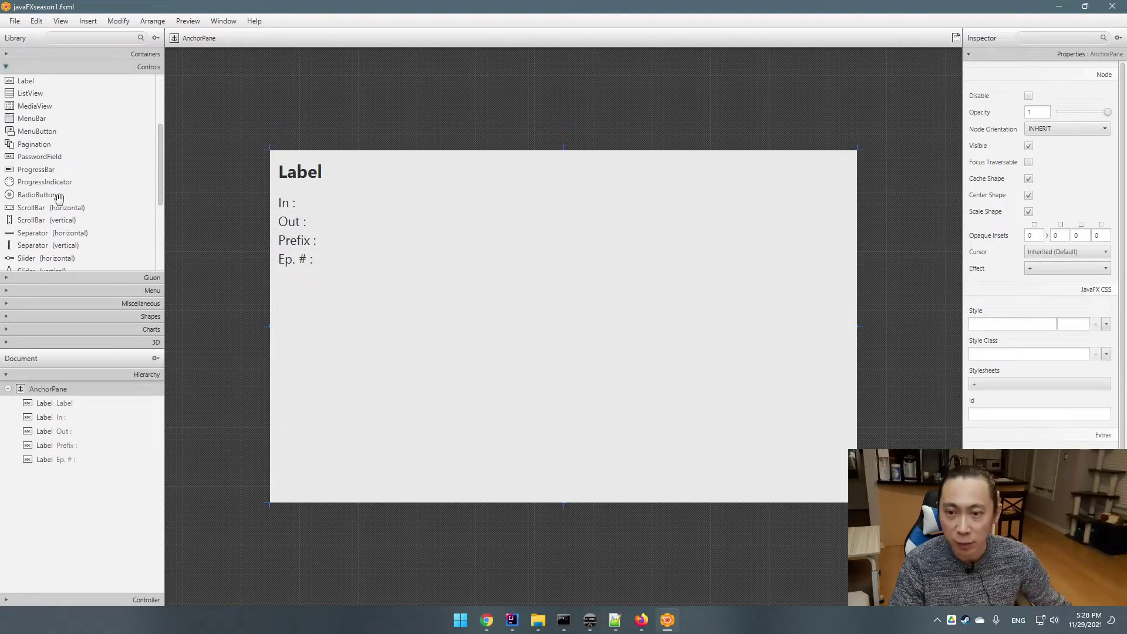
pyautogui.scroll(-3, 55, 206)
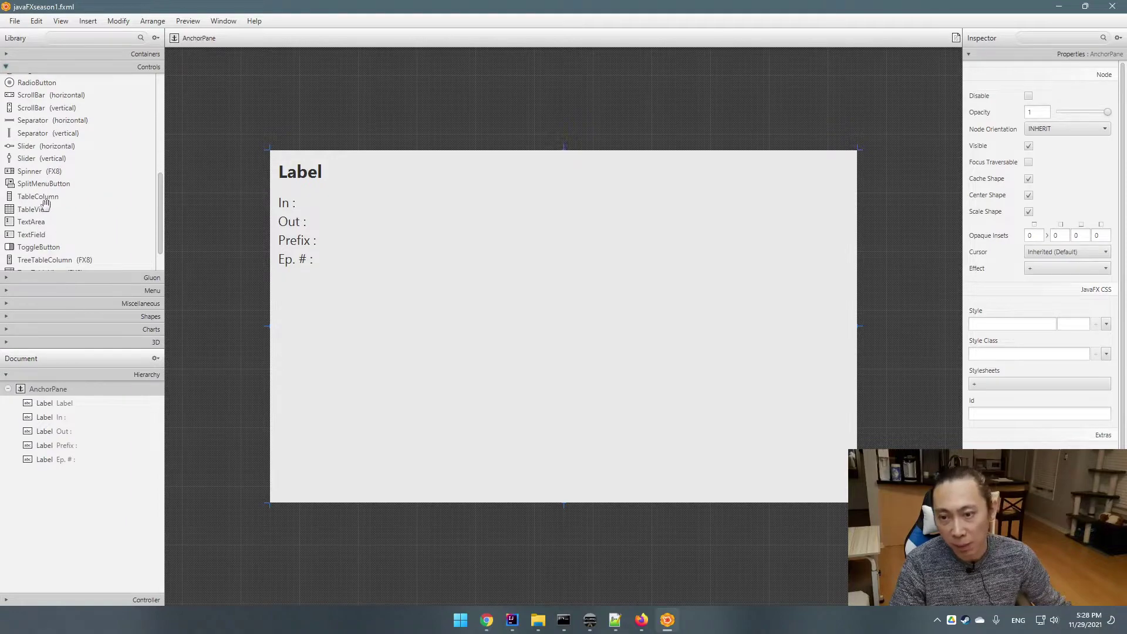
pyautogui.click(31, 234)
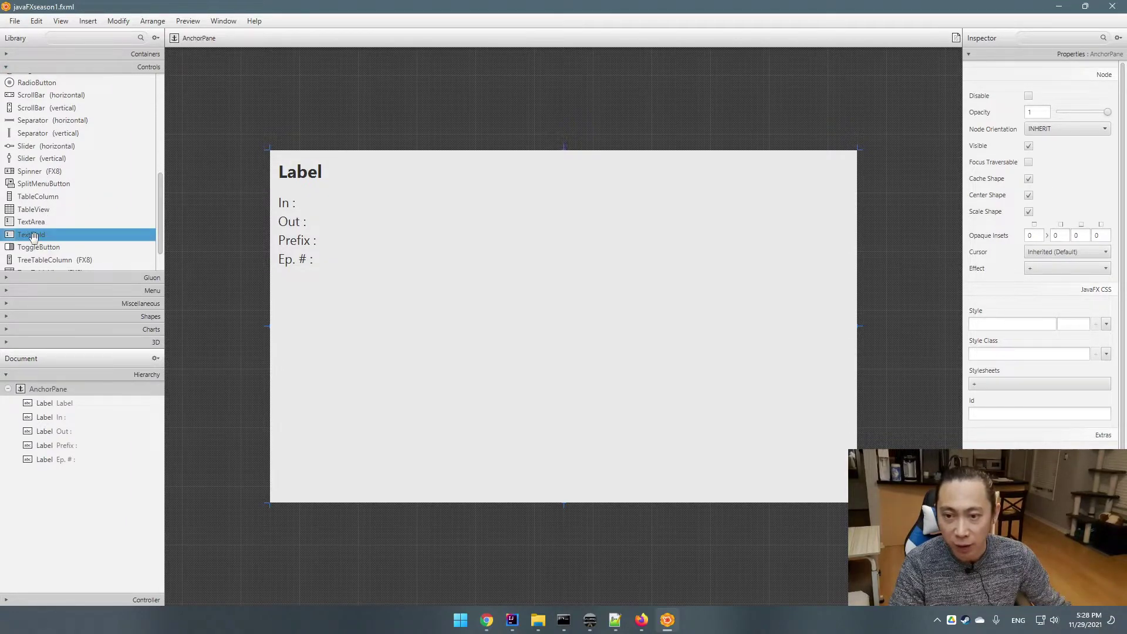
pyautogui.moveTo(30, 236); pyautogui.dragTo(384, 211)
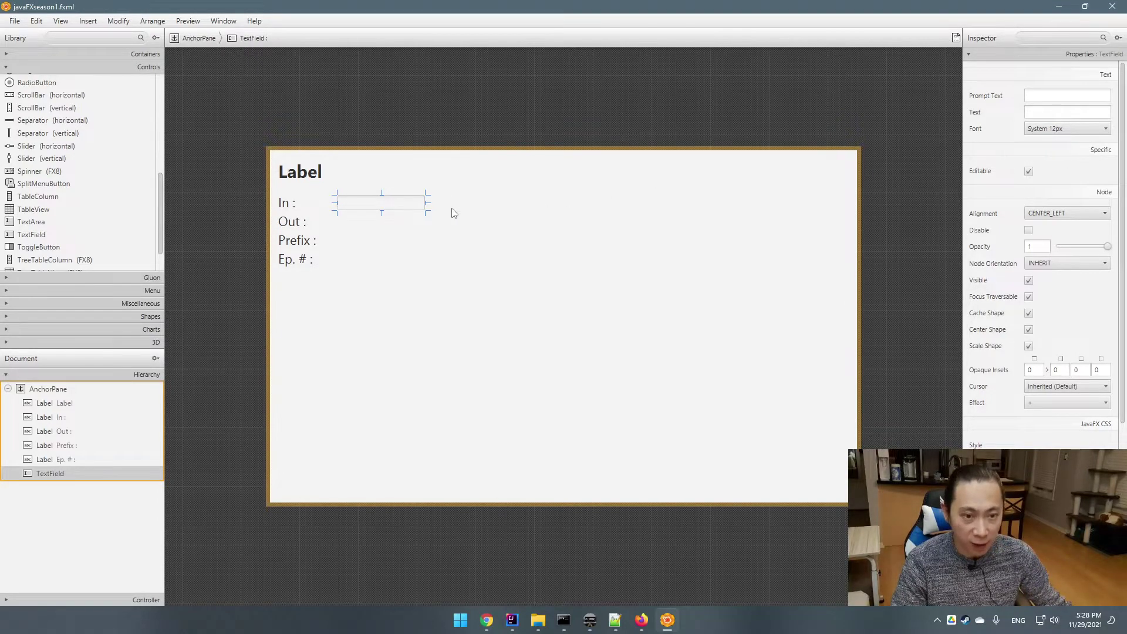
# - Set the font size of the TextField beside "In :" to 15 px
pyautogui.click(1080, 129)
pyautogui.moveTo(1050, 184); pyautogui.dragTo(1050, 183)
pyautogui.click(1027, 182)
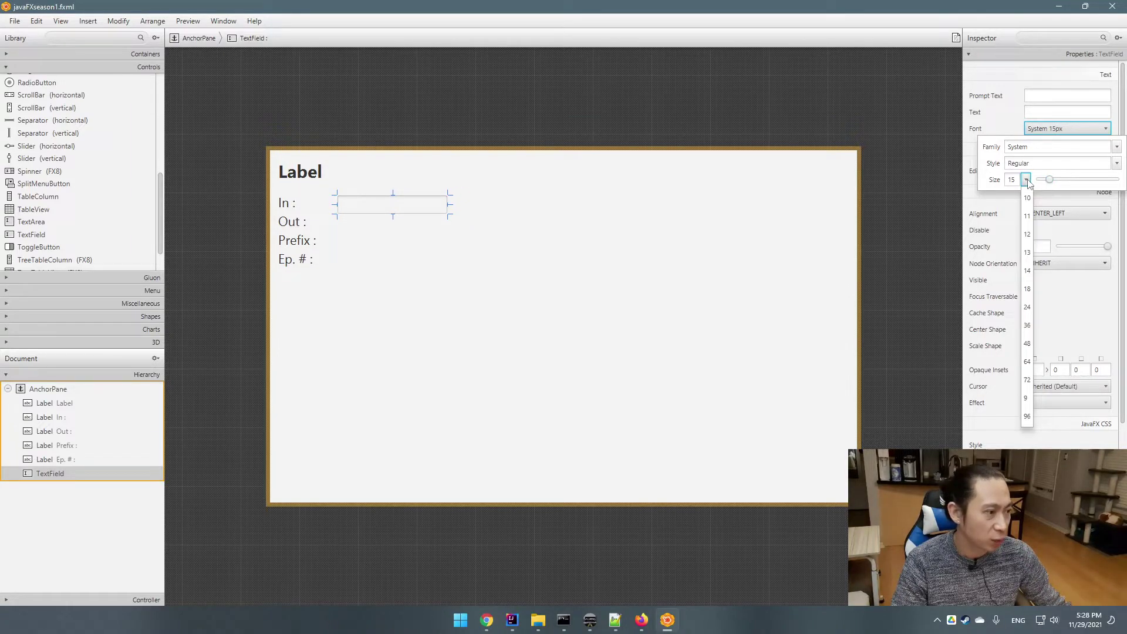
pyautogui.click(1027, 186)
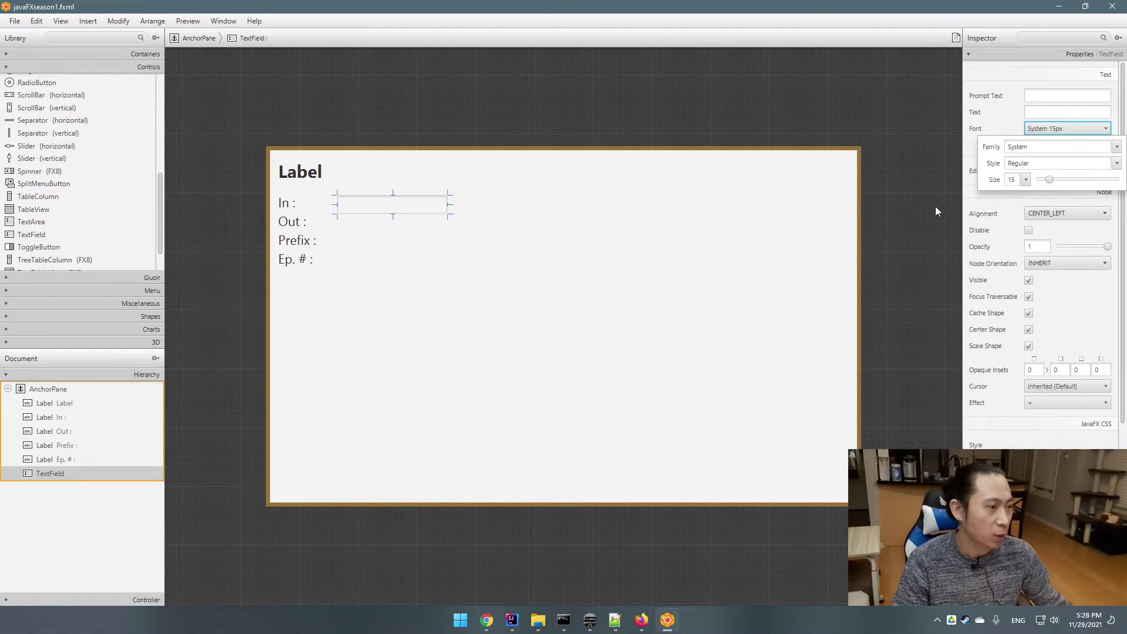
pyautogui.click(789, 217)
# - Duplicate the TextField three times and align the copies beside the "Out :", "Prefix :" and "Ep. # :" Labels
pyautogui.click(411, 209)
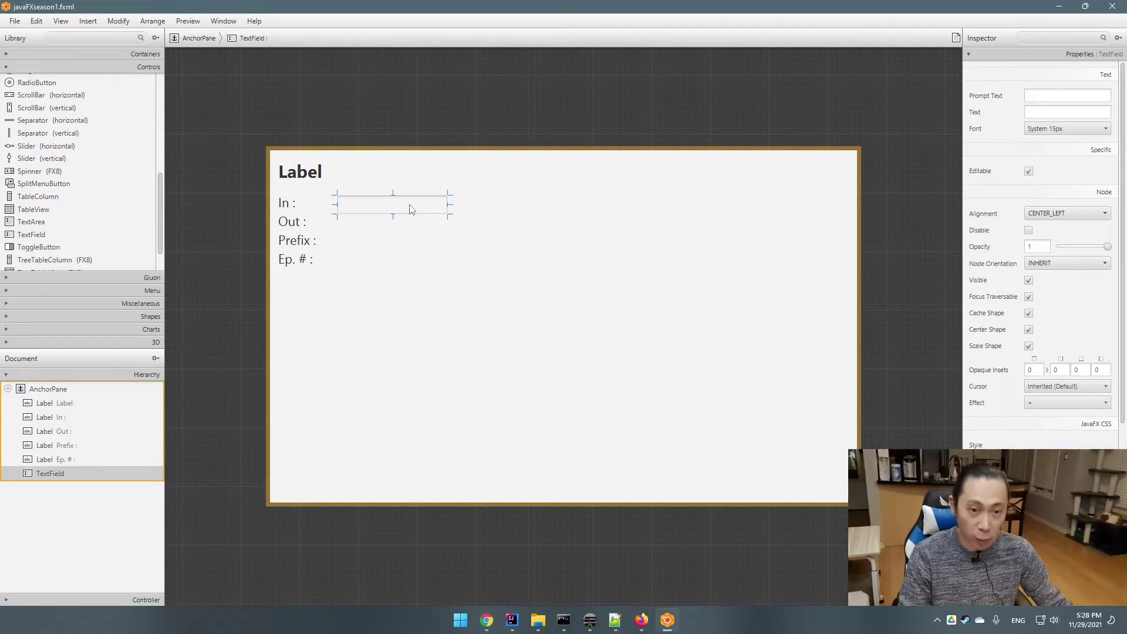
pyautogui.hotkey('ctrl', 'd')
pyautogui.hotkey('ctrl', 'd')
pyautogui.hotkey('ctrl', 'd')
pyautogui.moveTo(410, 216); pyautogui.dragTo(395, 264)
pyautogui.click(476, 283)
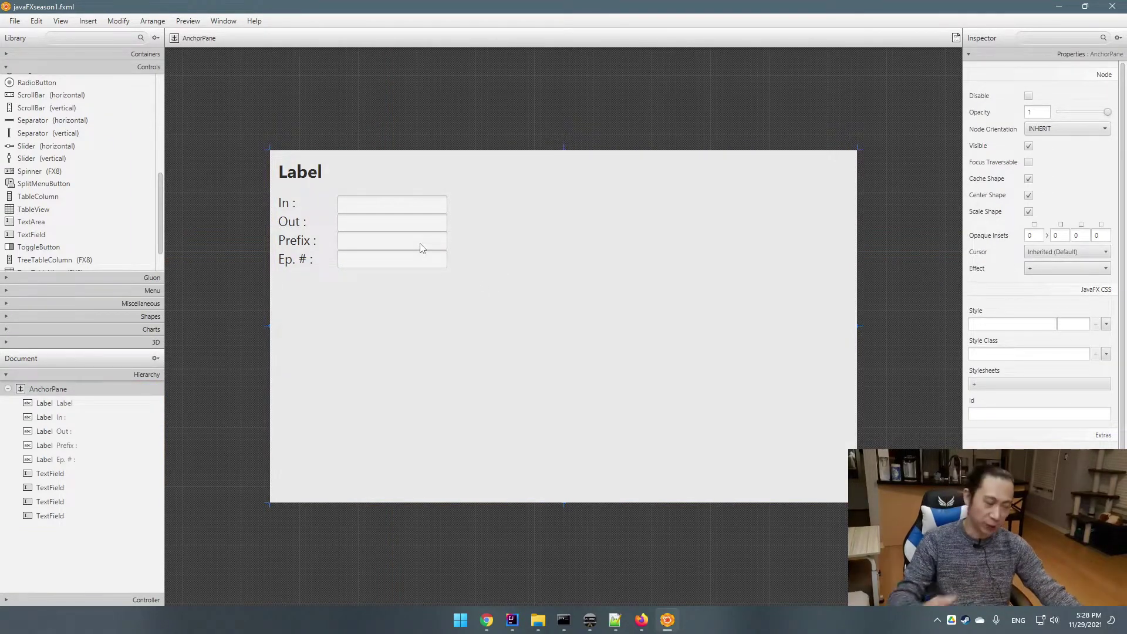
# - Select each of the four TextFields in turn to check its position beside its Label
pyautogui.click(408, 203)
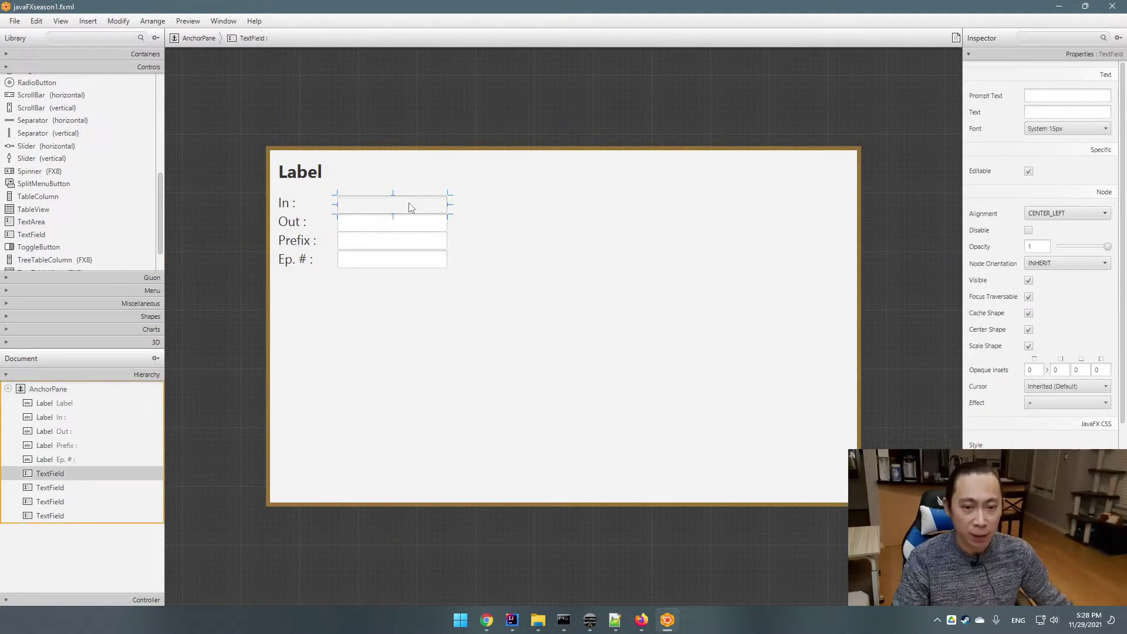
pyautogui.click(413, 227)
pyautogui.click(413, 205)
pyautogui.click(411, 225)
pyautogui.click(411, 242)
pyautogui.click(409, 259)
pyautogui.click(420, 243)
pyautogui.click(420, 224)
pyautogui.click(418, 207)
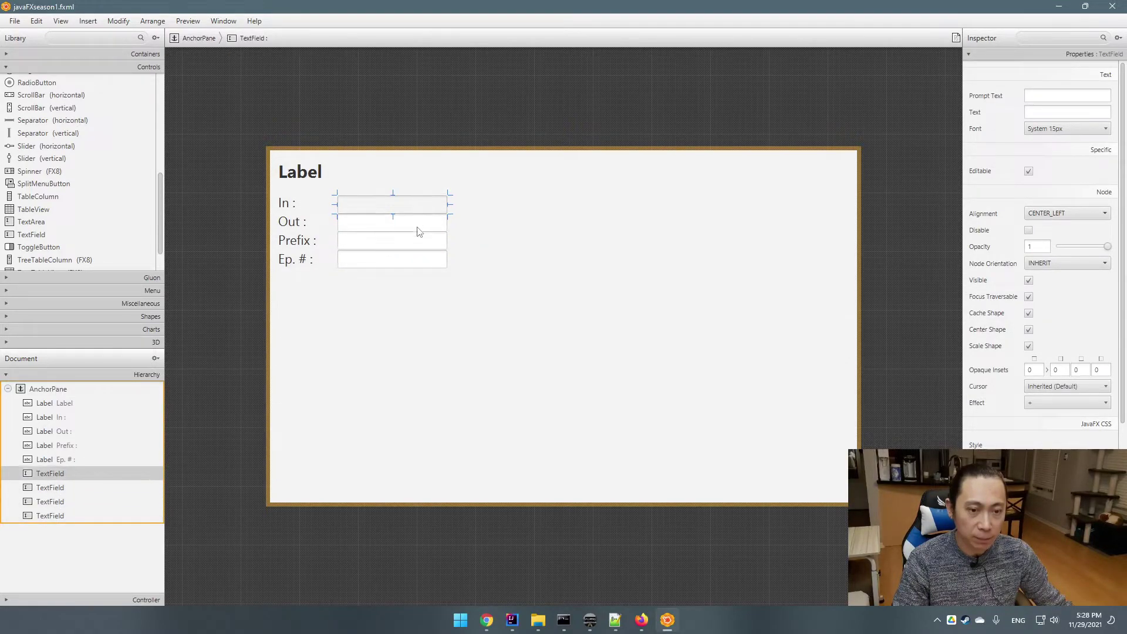
# - Select the "Ep. # :" TextField and switch to the Journey(JavaFX) Dashboard to examine the placeholder in its Ep. # field
pyautogui.click(409, 261)
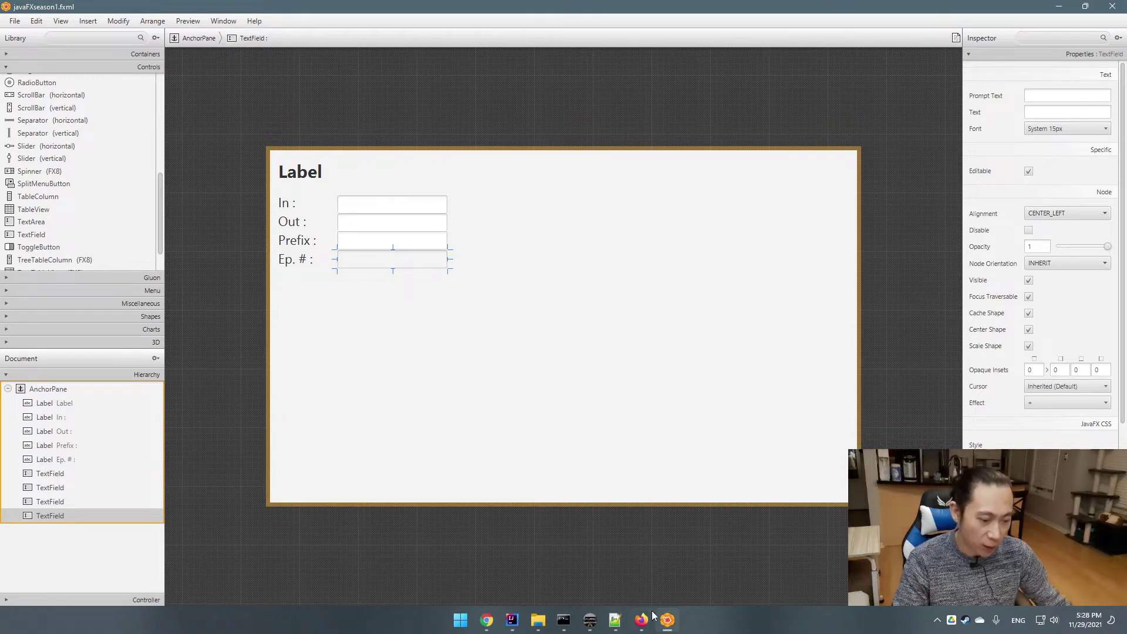
pyautogui.moveTo(665, 627)
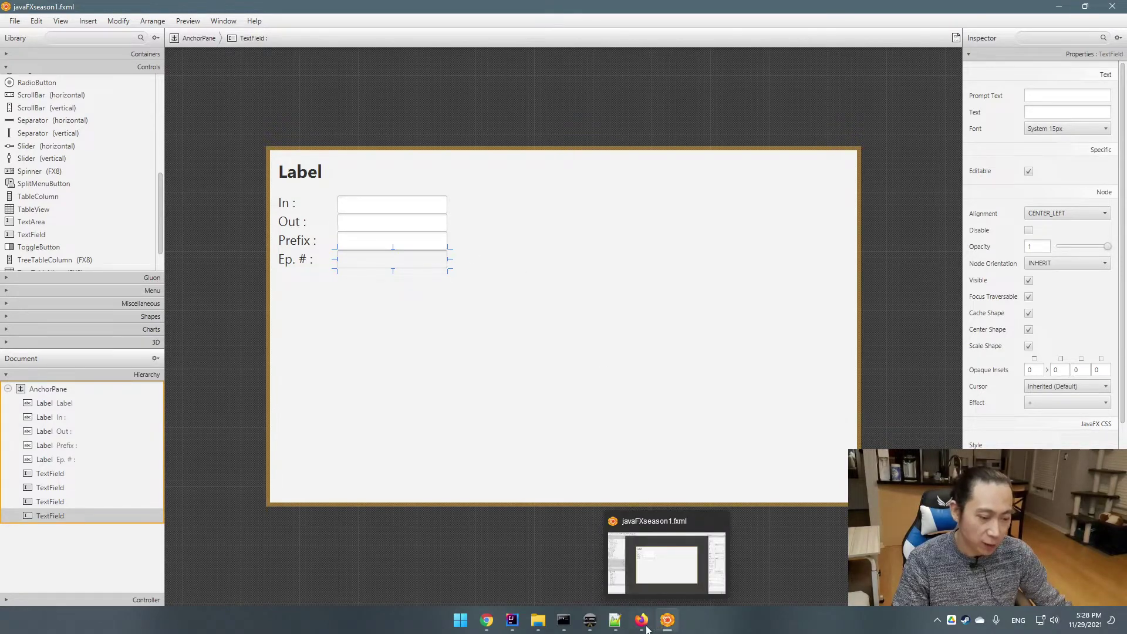
pyautogui.click(590, 621)
pyautogui.click(86, 159)
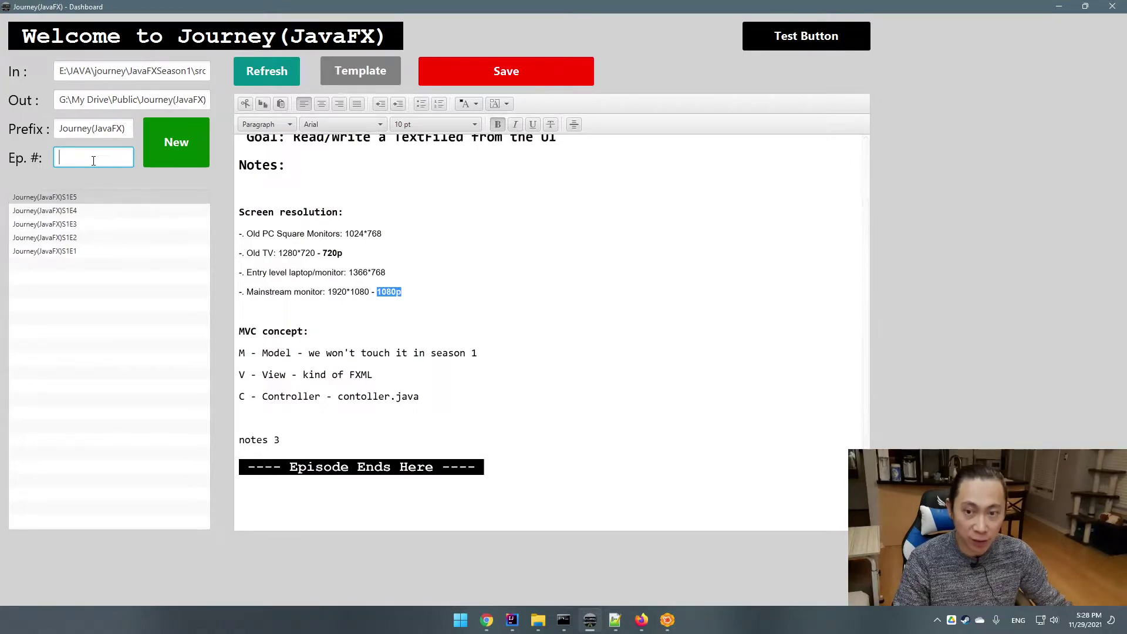
pyautogui.click(319, 188)
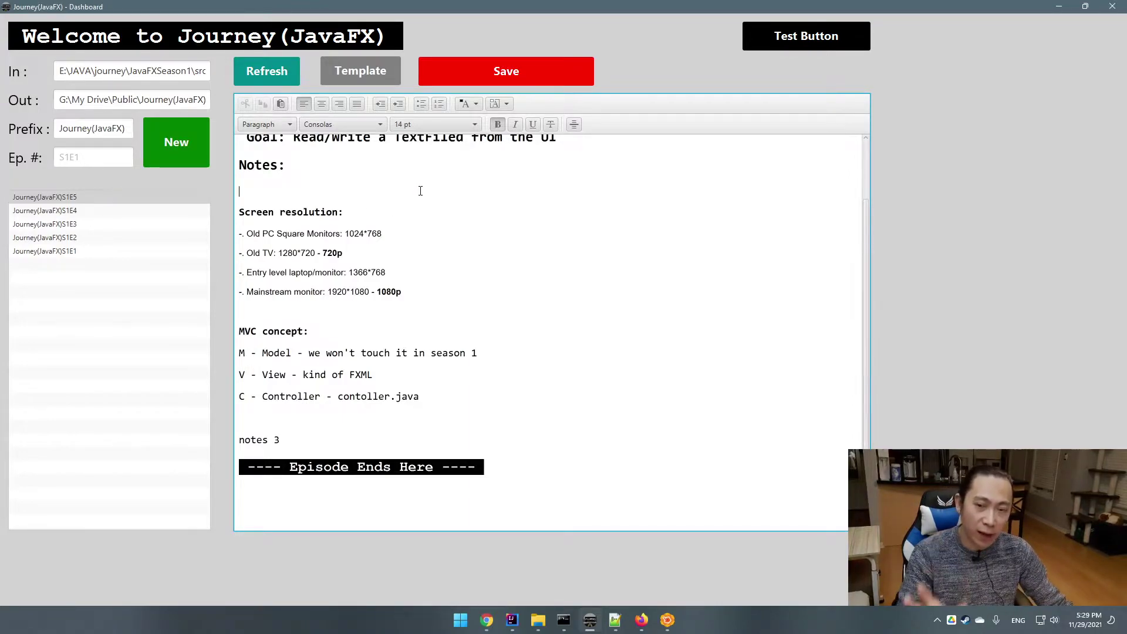
pyautogui.click(1058, 6)
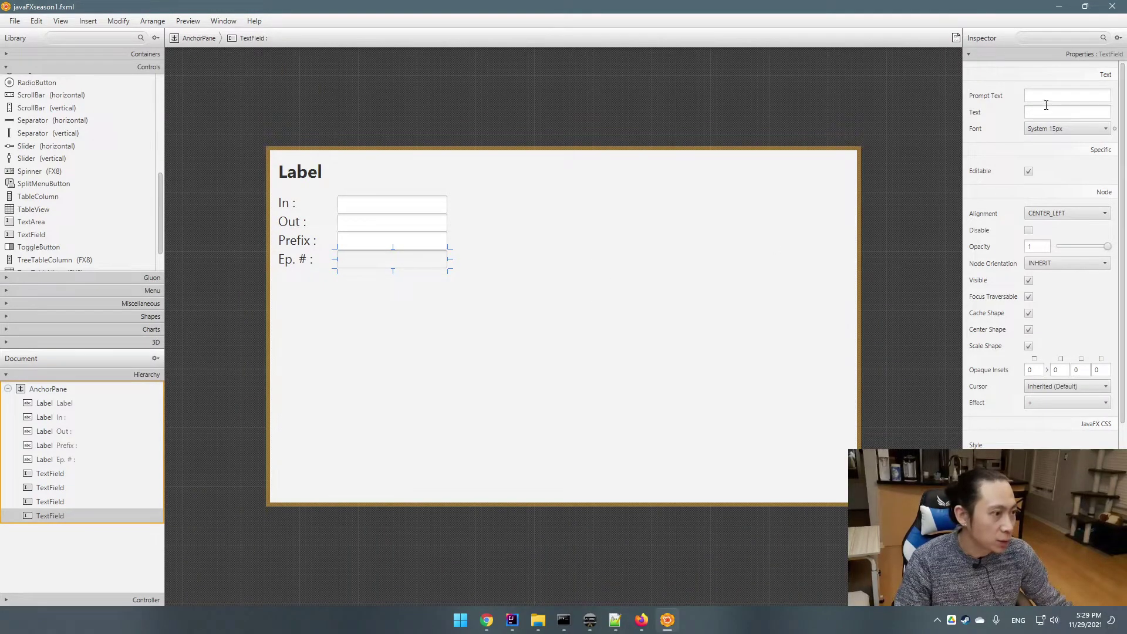
# - Set the prompt text of the "Ep. # :" TextField to "S1E1"
pyautogui.click(1051, 97)
pyautogui.write('S1E1')
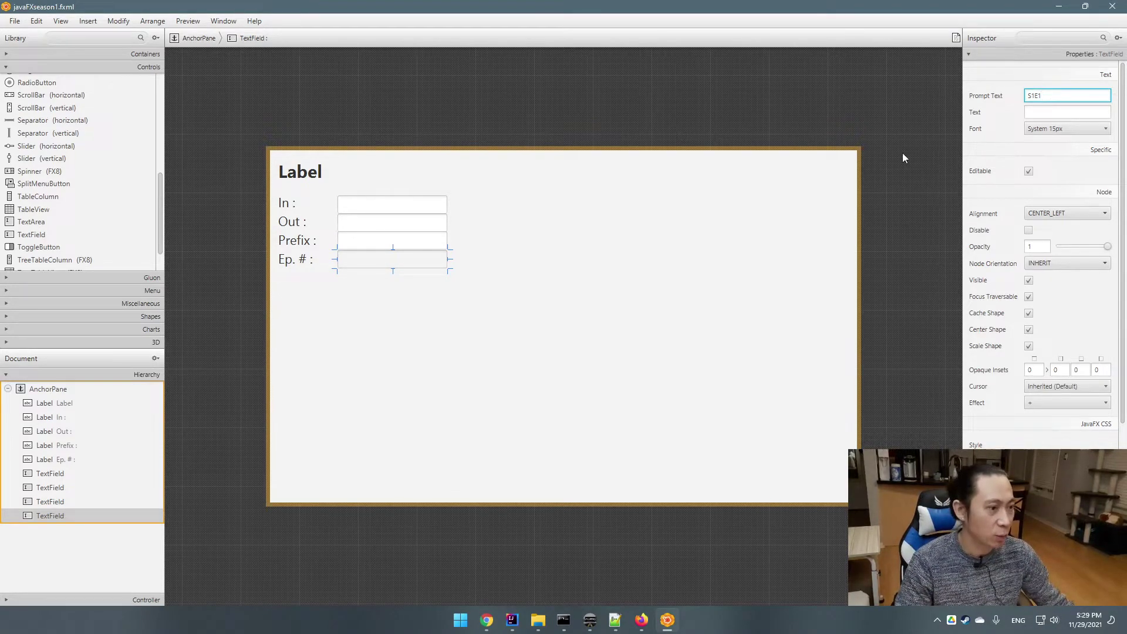
pyautogui.press('Return')
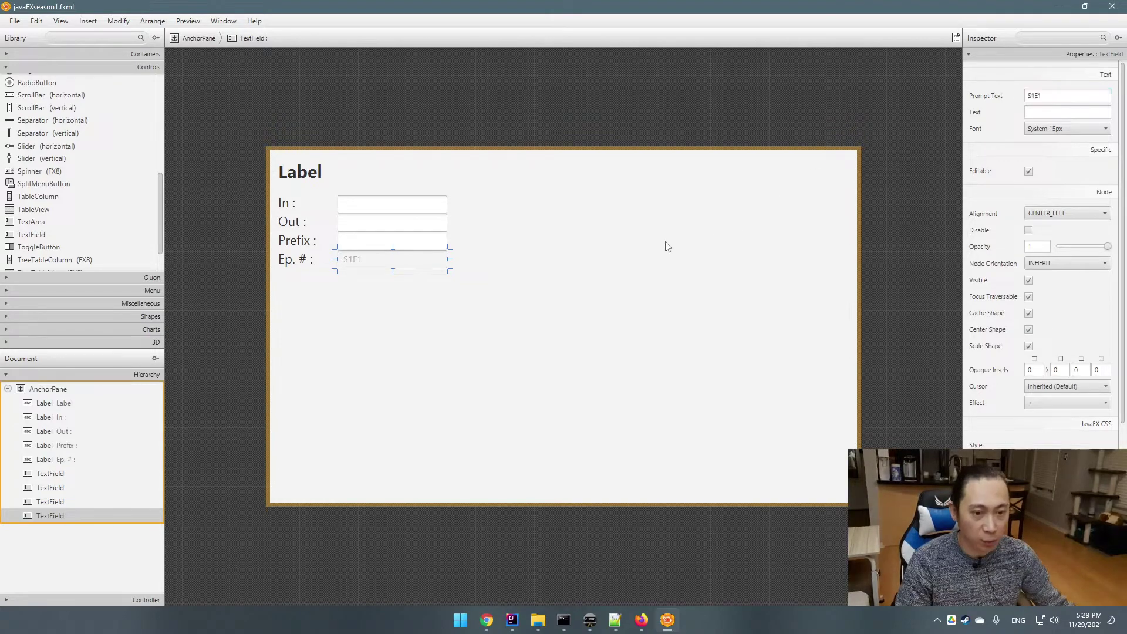
pyautogui.click(667, 247)
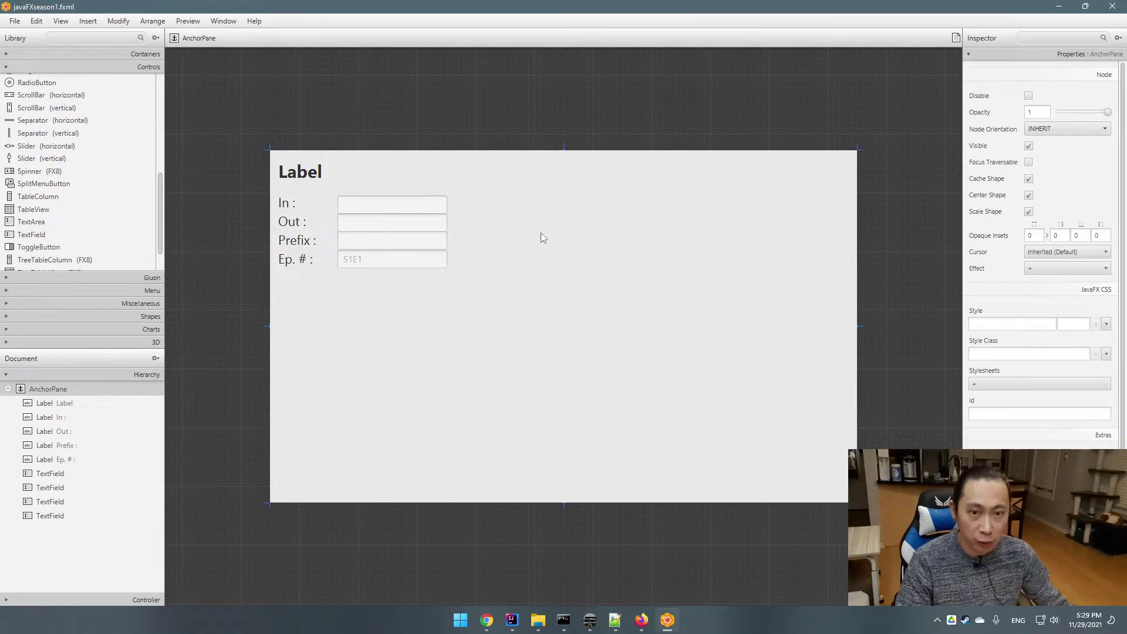
# - Preview the layout in its own window to check the Labels and TextFields, and close the preview
pyautogui.click(188, 21)
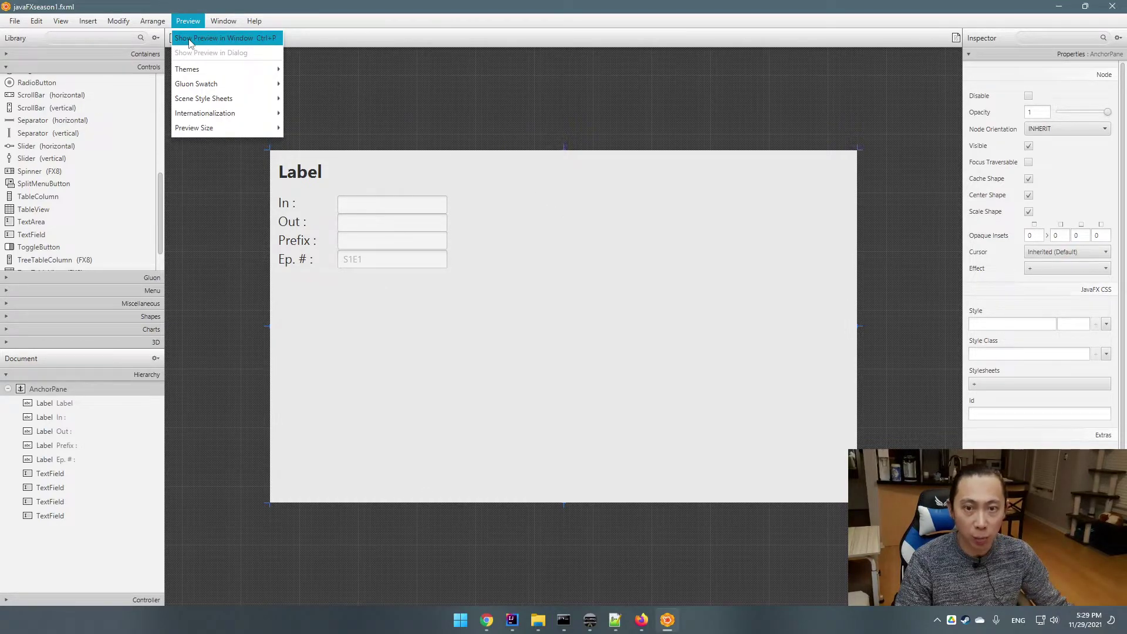
pyautogui.click(189, 38)
pyautogui.moveTo(669, 169); pyautogui.dragTo(501, 161)
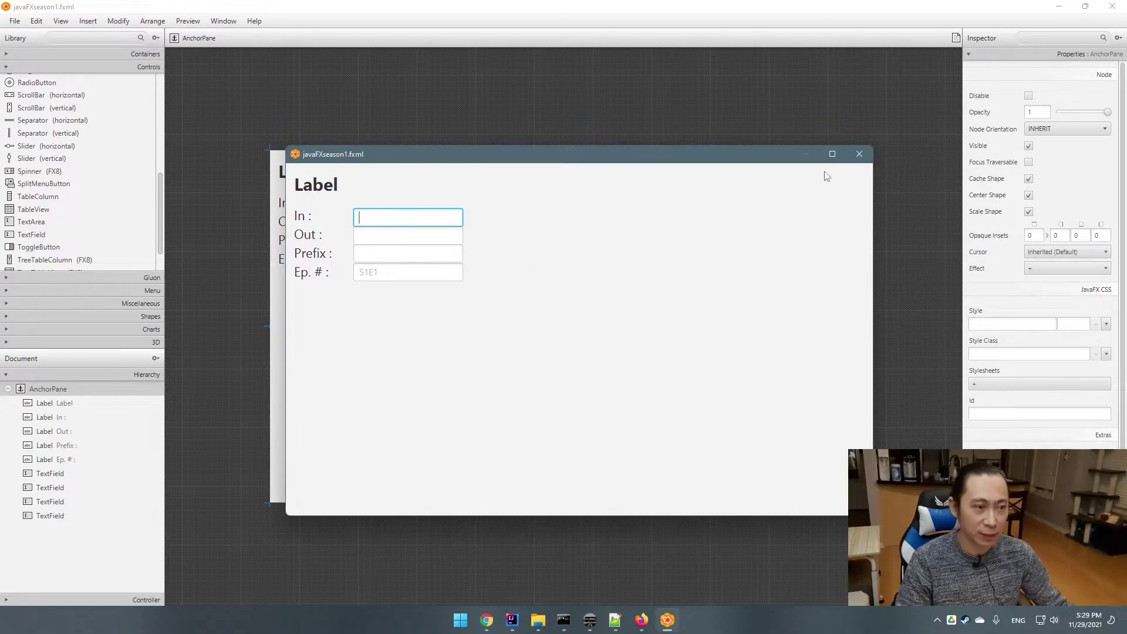
pyautogui.click(859, 153)
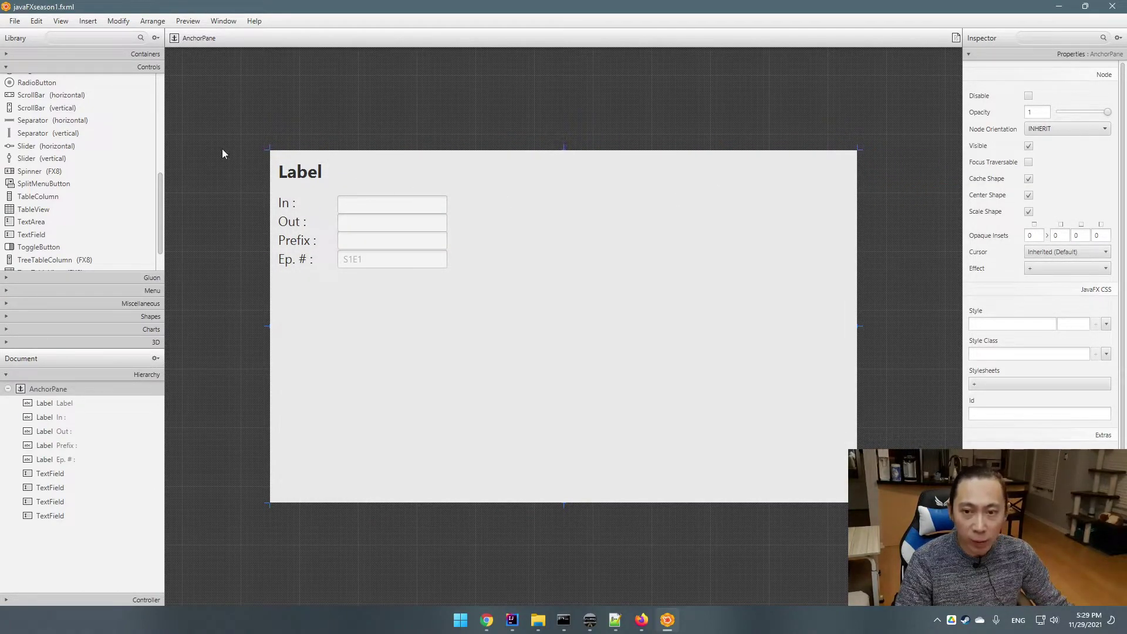
# - Add a Button from the Library's controls to the upper-right corner of the AnchorPane
pyautogui.scroll(6, 66, 133)
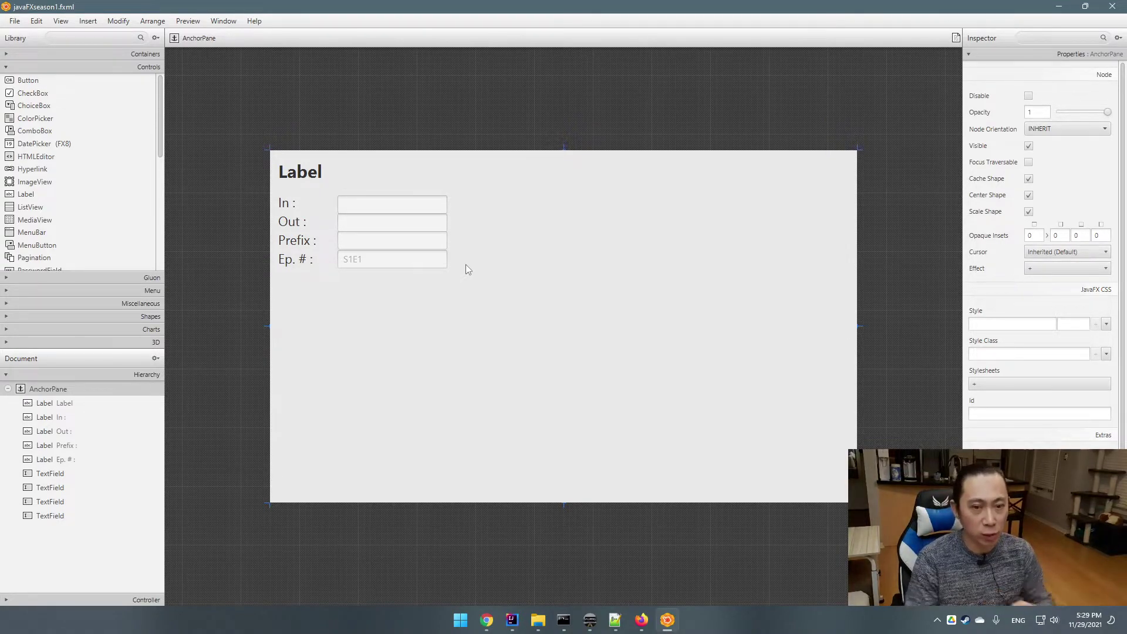
pyautogui.click(401, 205)
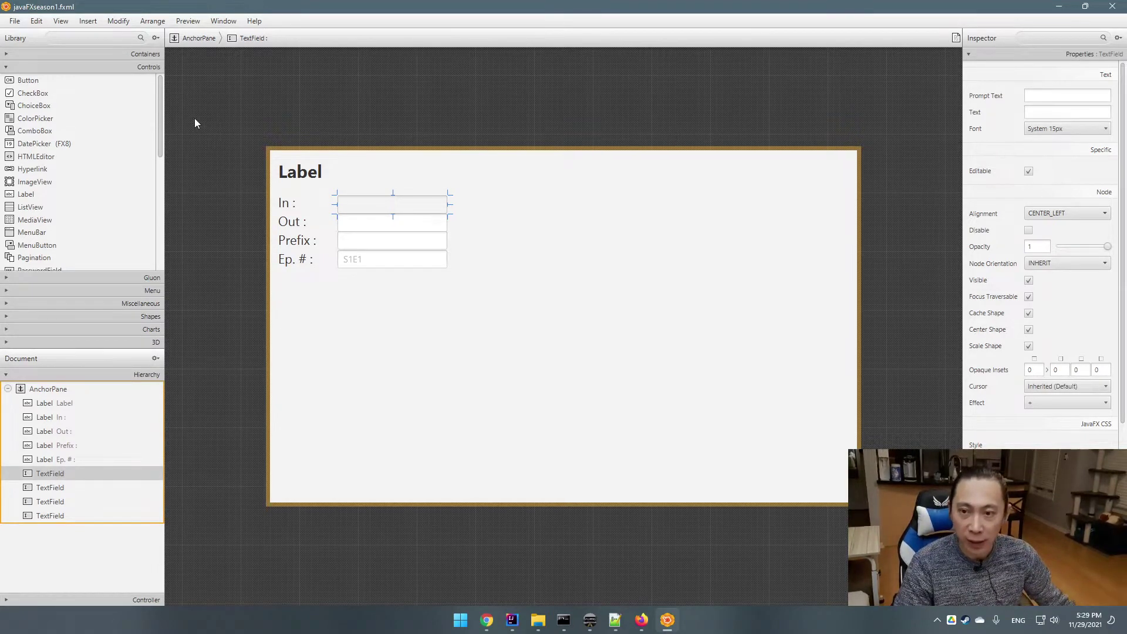
pyautogui.click(37, 81)
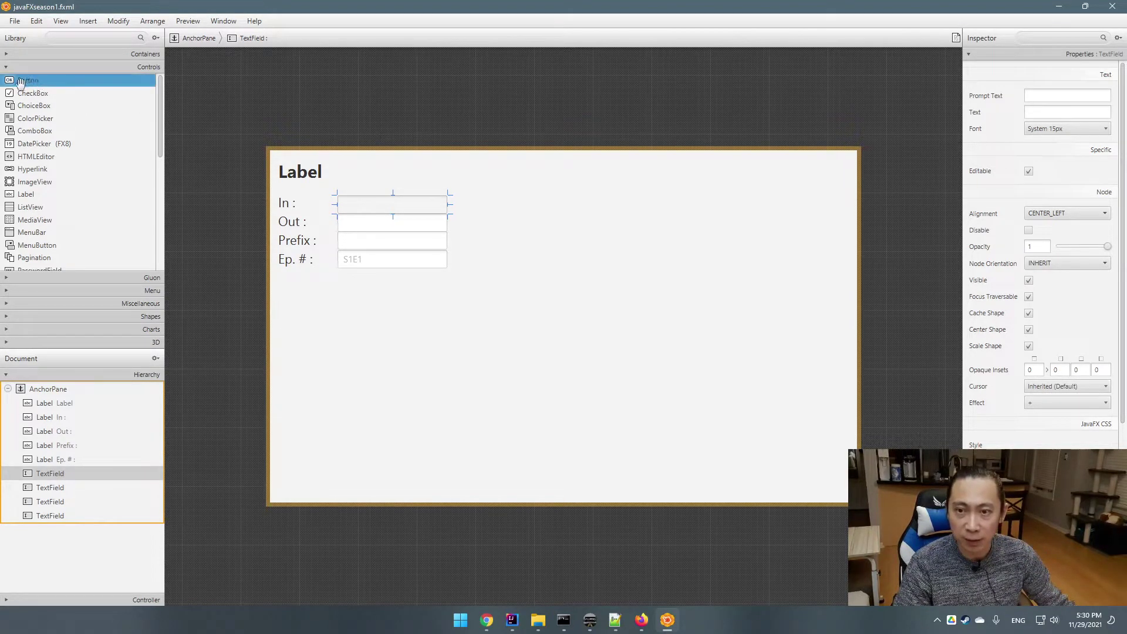
pyautogui.moveTo(37, 81); pyautogui.dragTo(832, 169)
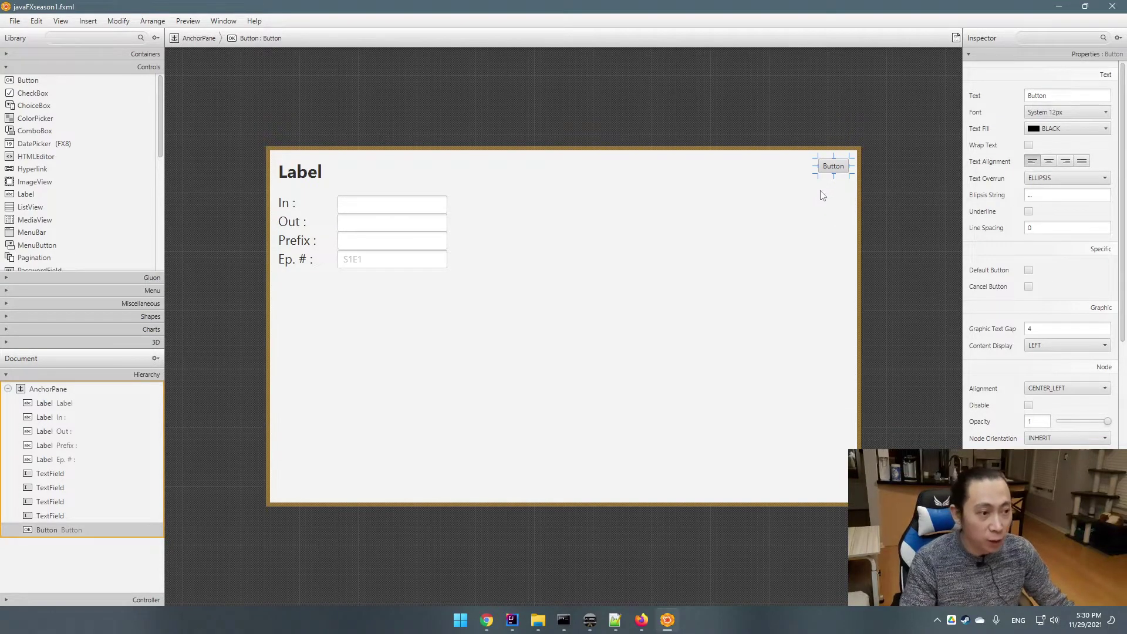
# - Set the Button's font to System Bold, 21 px, and move it back inside the AnchorPane's upper-right corner
pyautogui.click(1068, 131)
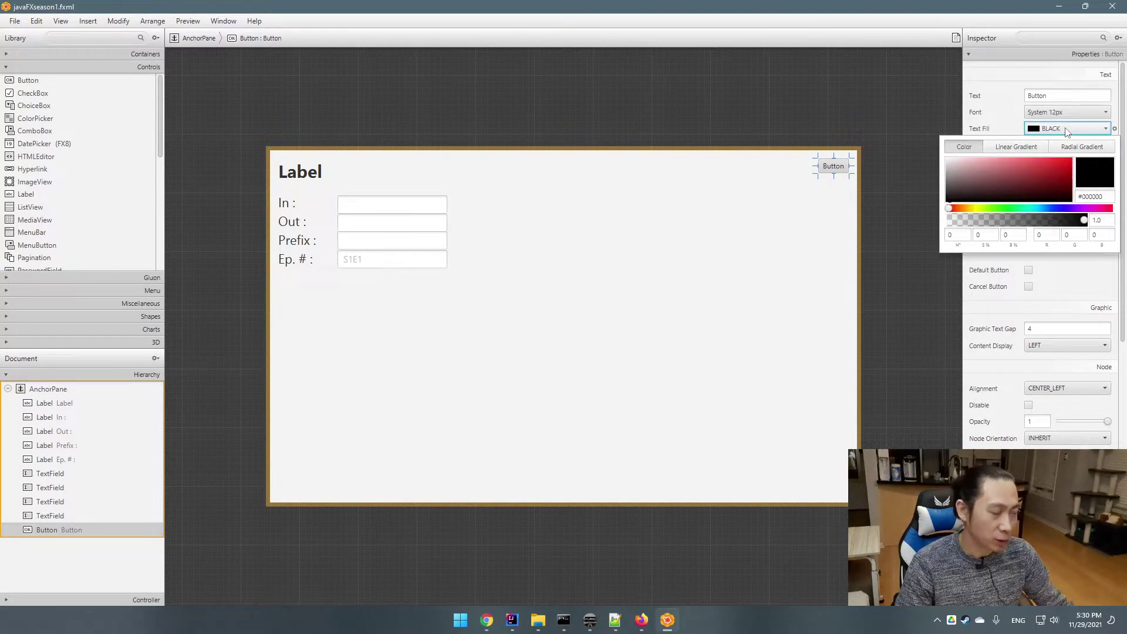
pyautogui.click(1072, 113)
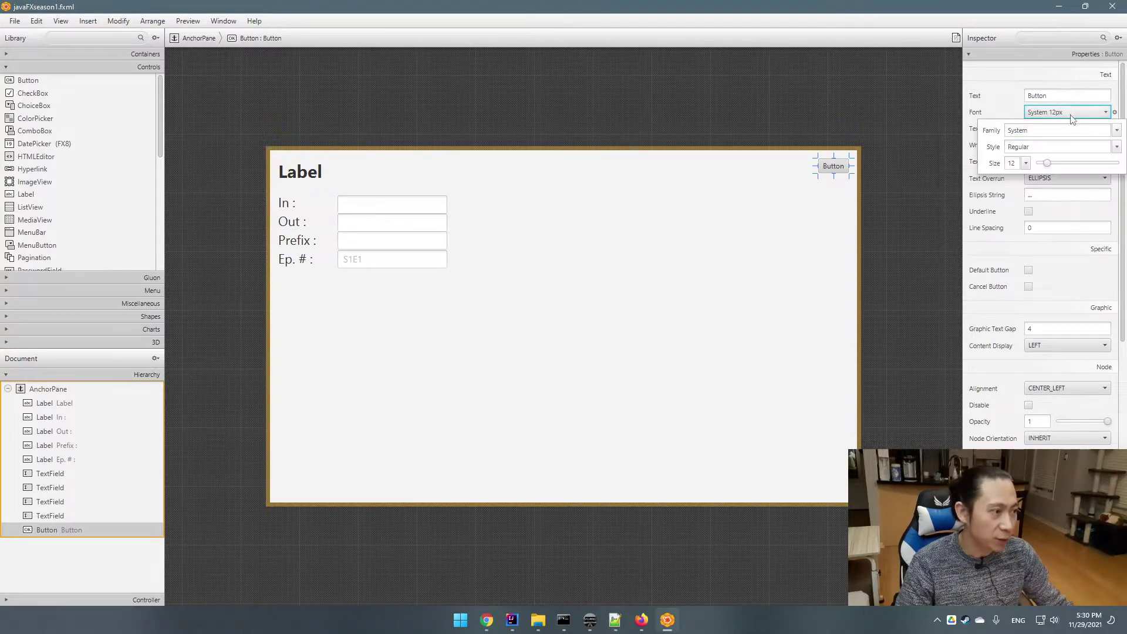
pyautogui.click(1074, 116)
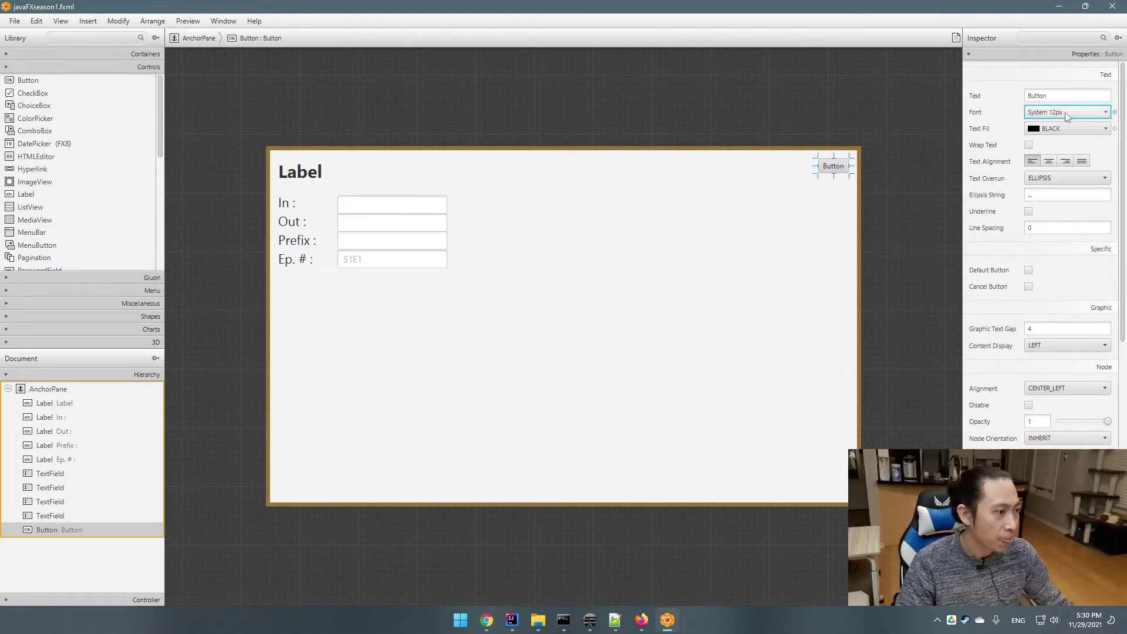
pyautogui.click(1064, 112)
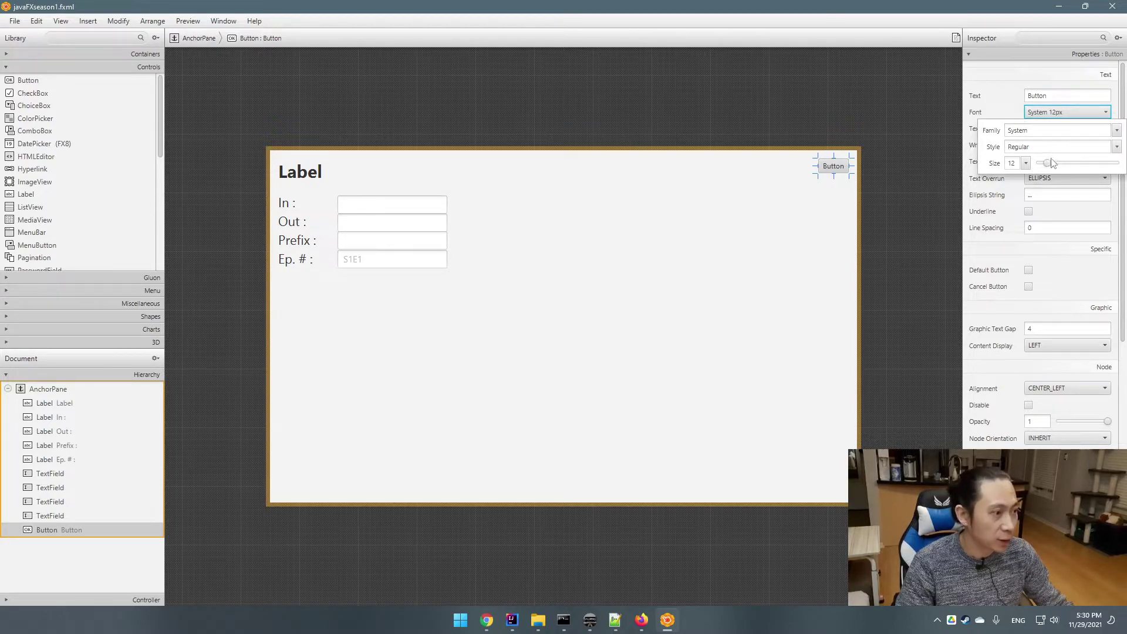
pyautogui.click(1117, 150)
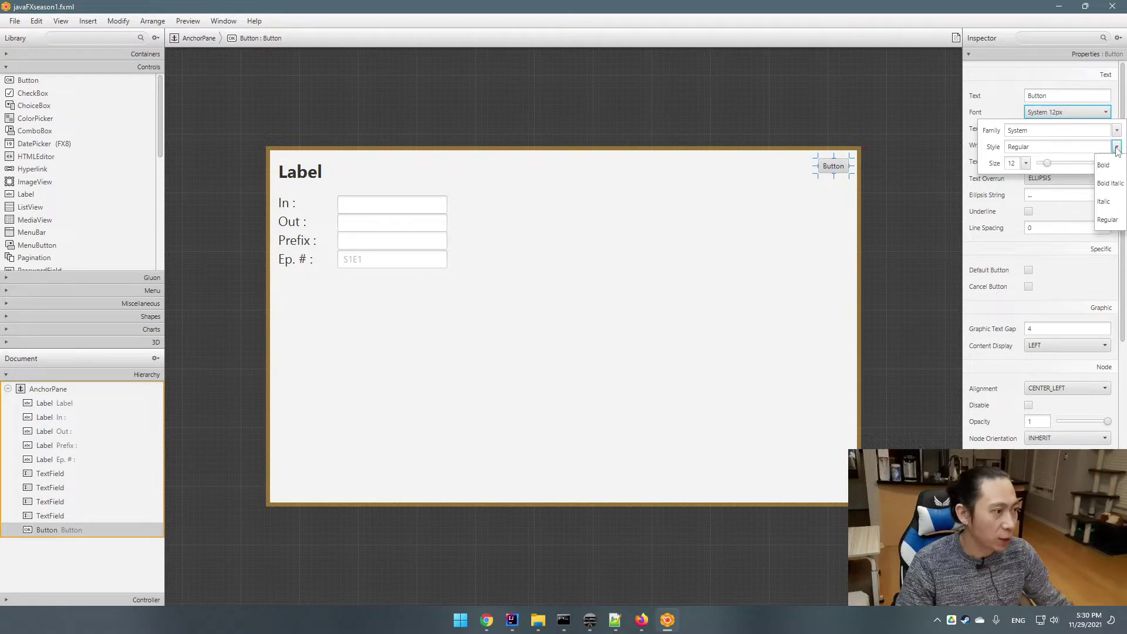
pyautogui.click(1109, 162)
pyautogui.click(1026, 164)
pyautogui.moveTo(1046, 164); pyautogui.dragTo(1057, 167)
pyautogui.moveTo(844, 175); pyautogui.dragTo(813, 178)
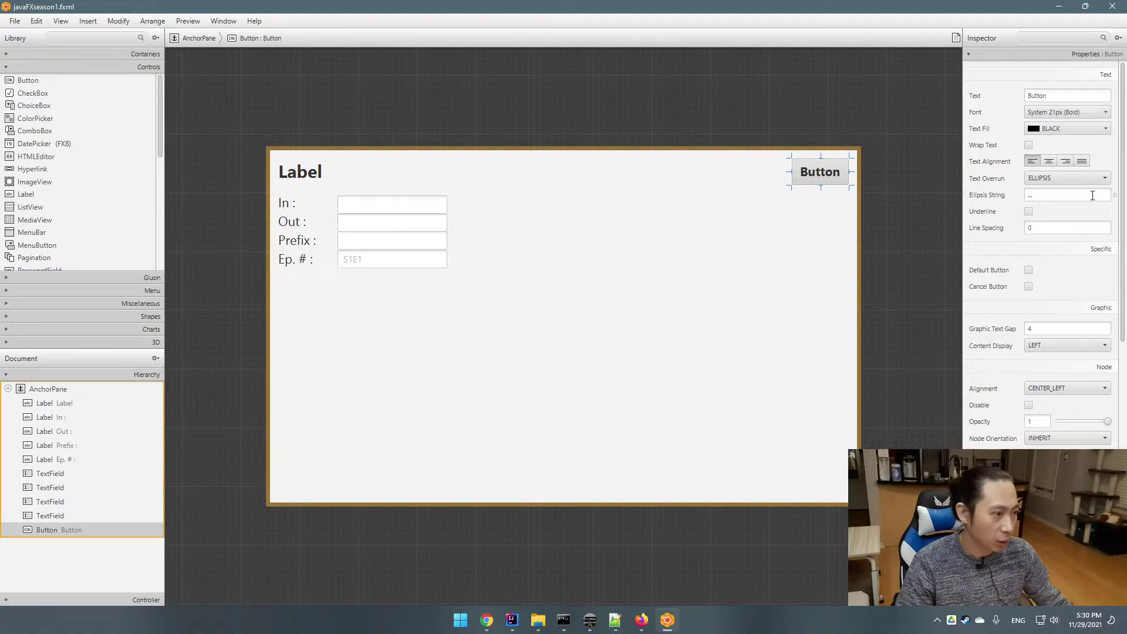
# - Set the Button's text fill to white (#ffffff)
pyautogui.click(1062, 129)
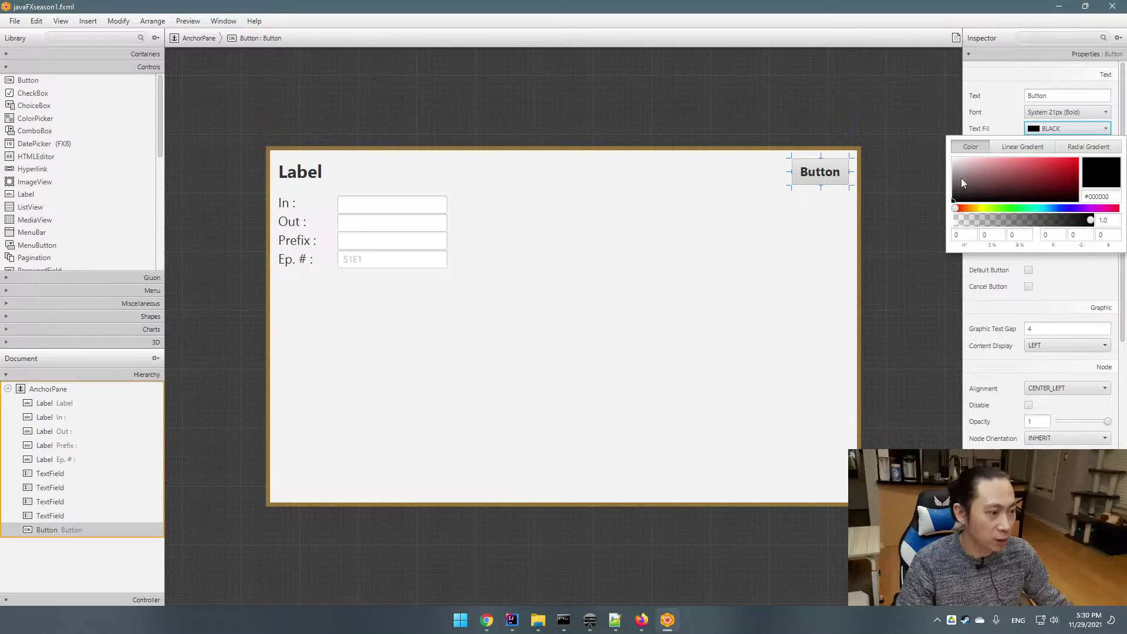
pyautogui.moveTo(960, 178); pyautogui.dragTo(944, 147)
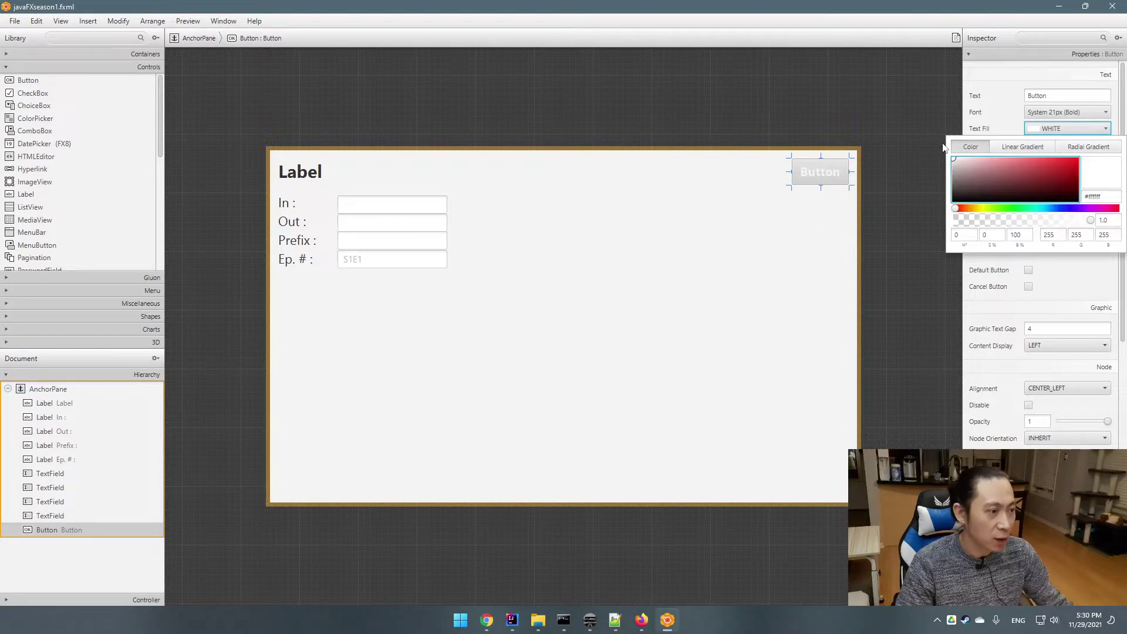
pyautogui.click(900, 175)
pyautogui.click(900, 175)
pyautogui.click(830, 169)
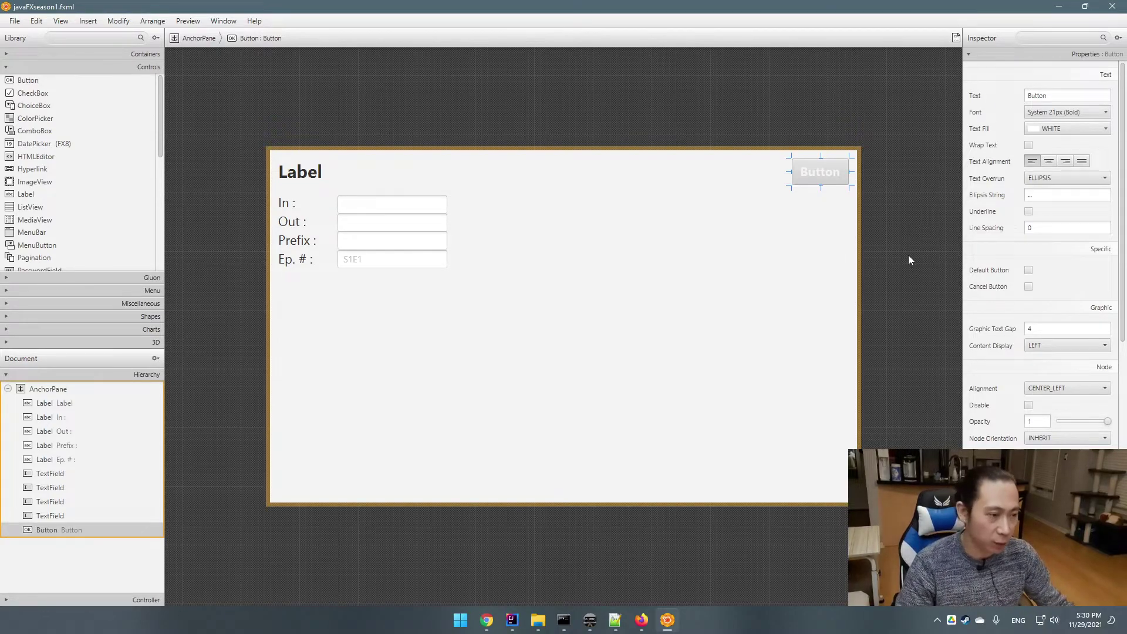
pyautogui.click(914, 262)
pyautogui.click(829, 178)
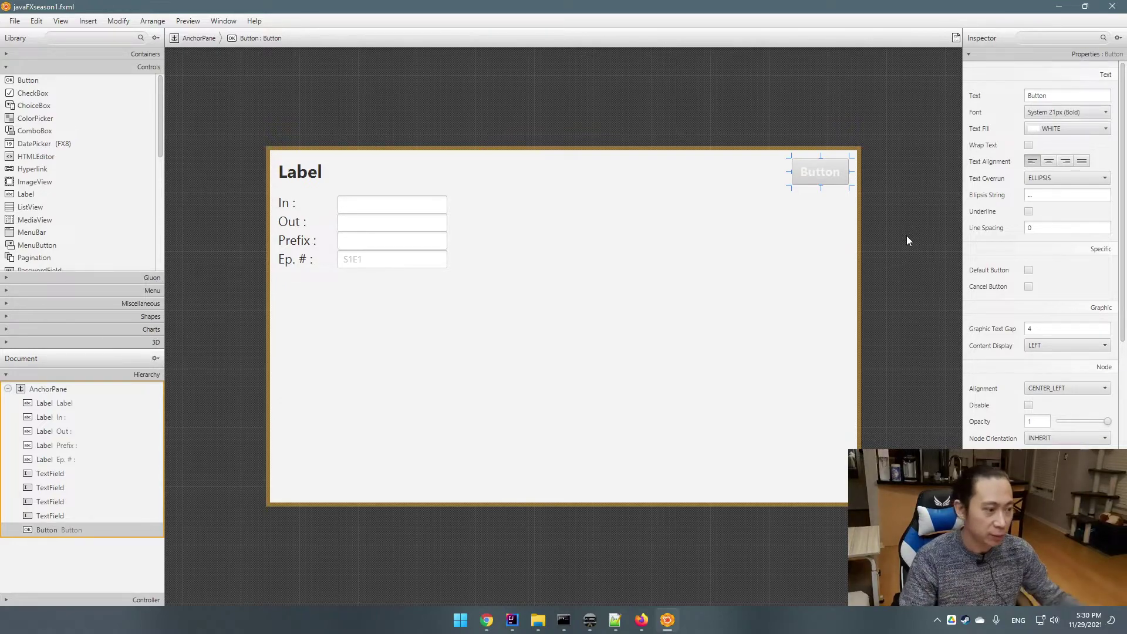
pyautogui.scroll(-1, 1007, 357)
pyautogui.scroll(-5, 1007, 359)
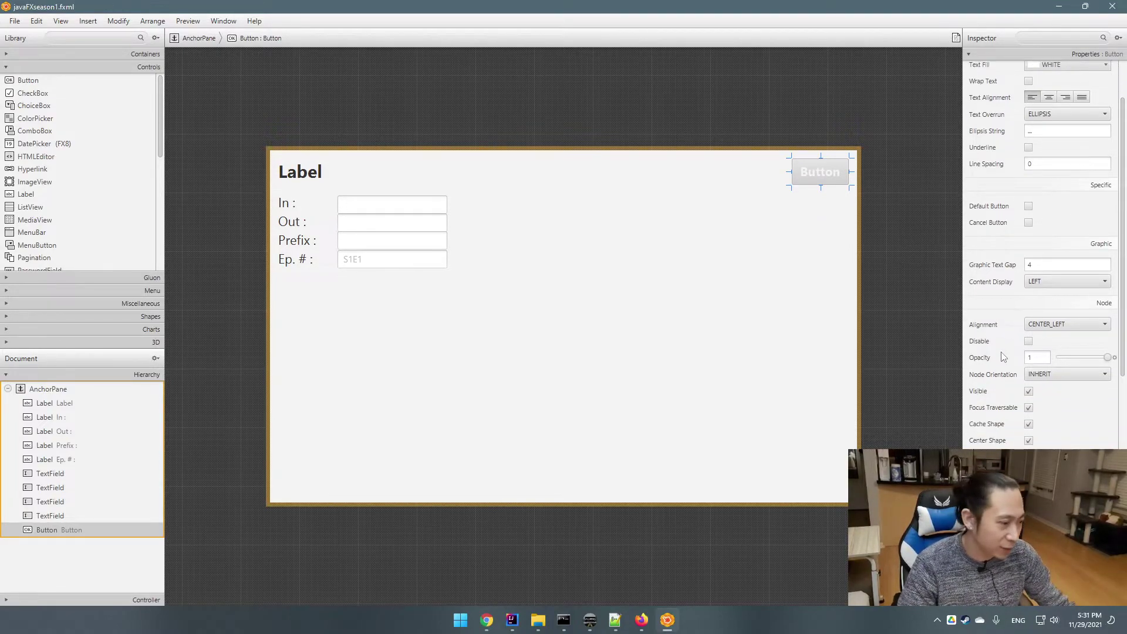
pyautogui.scroll(-6, 995, 363)
pyautogui.click(1039, 366)
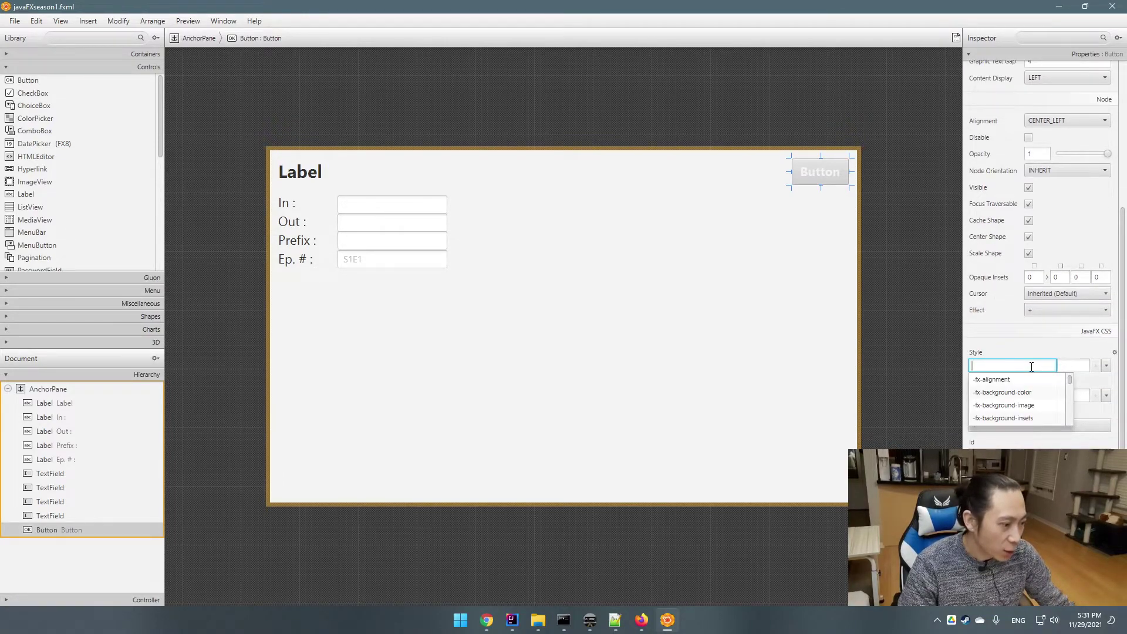
pyautogui.scroll(6, 1027, 264)
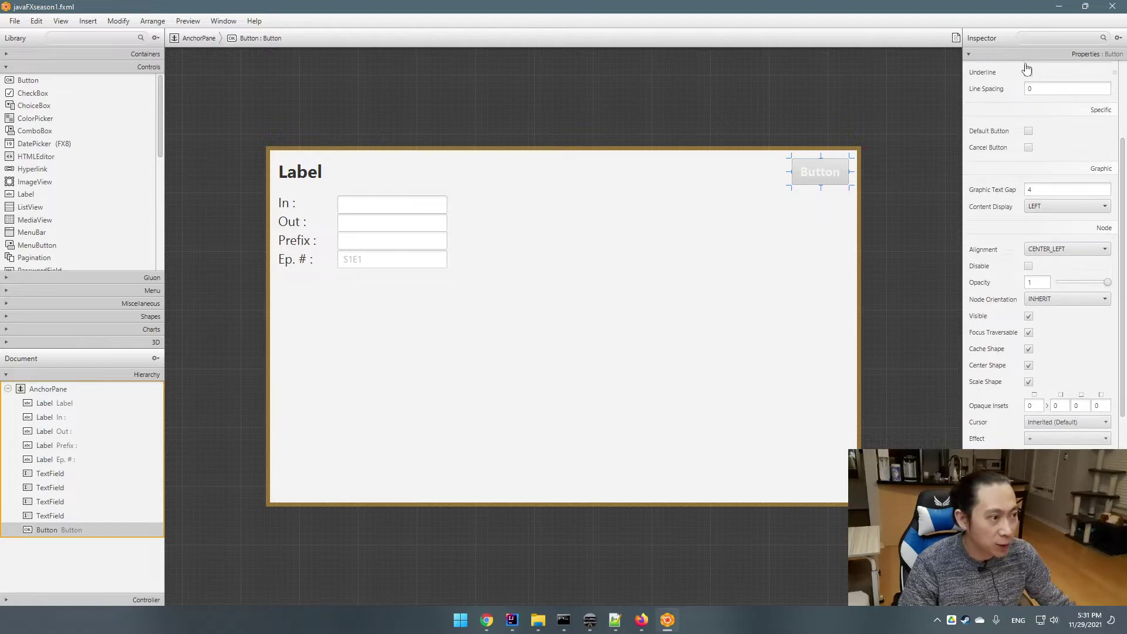
pyautogui.click(798, 203)
pyautogui.click(821, 172)
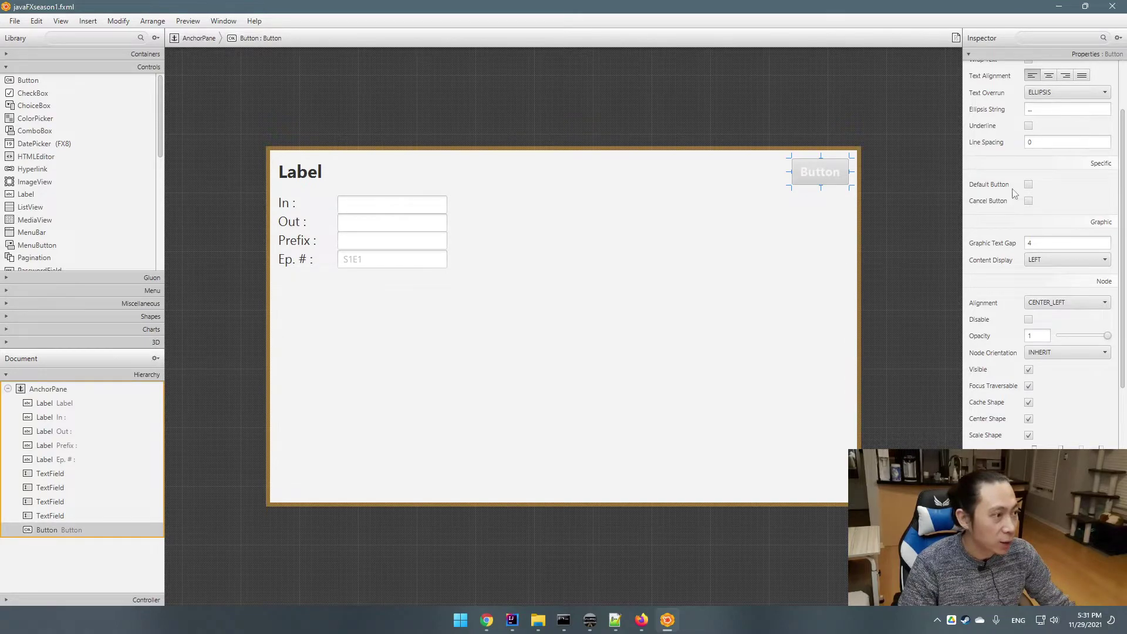
# - Add the -fx-background-color property to the Button's JavaFX CSS style
pyautogui.scroll(-3, 995, 294)
pyautogui.scroll(-4, 995, 294)
pyautogui.click(1023, 333)
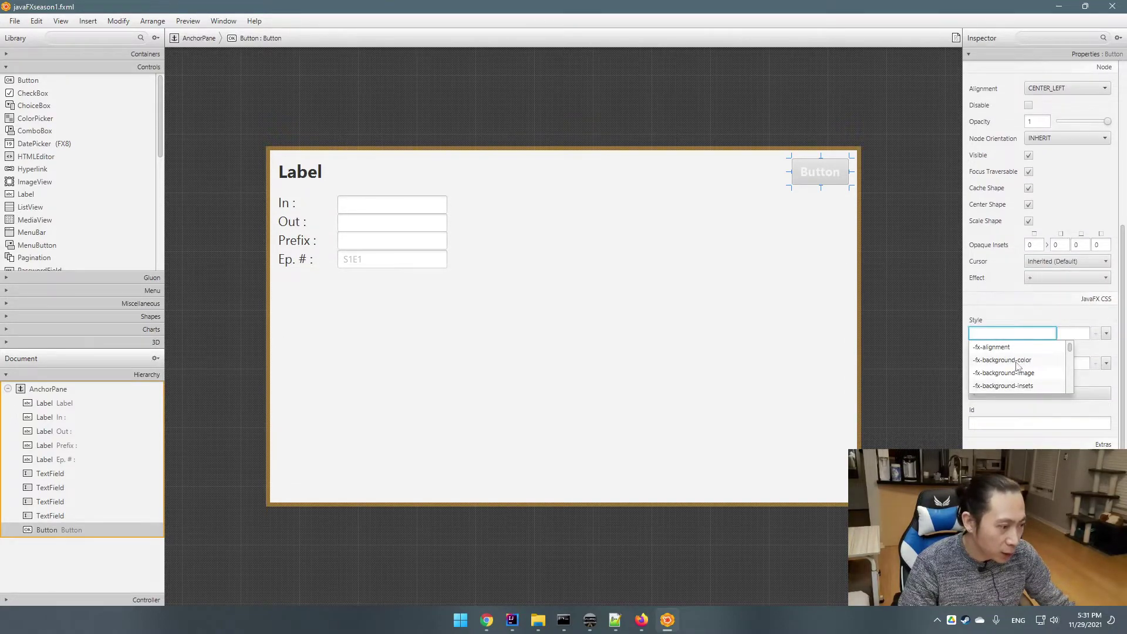
pyautogui.scroll(-2, 1018, 370)
pyautogui.scroll(-2, 1024, 377)
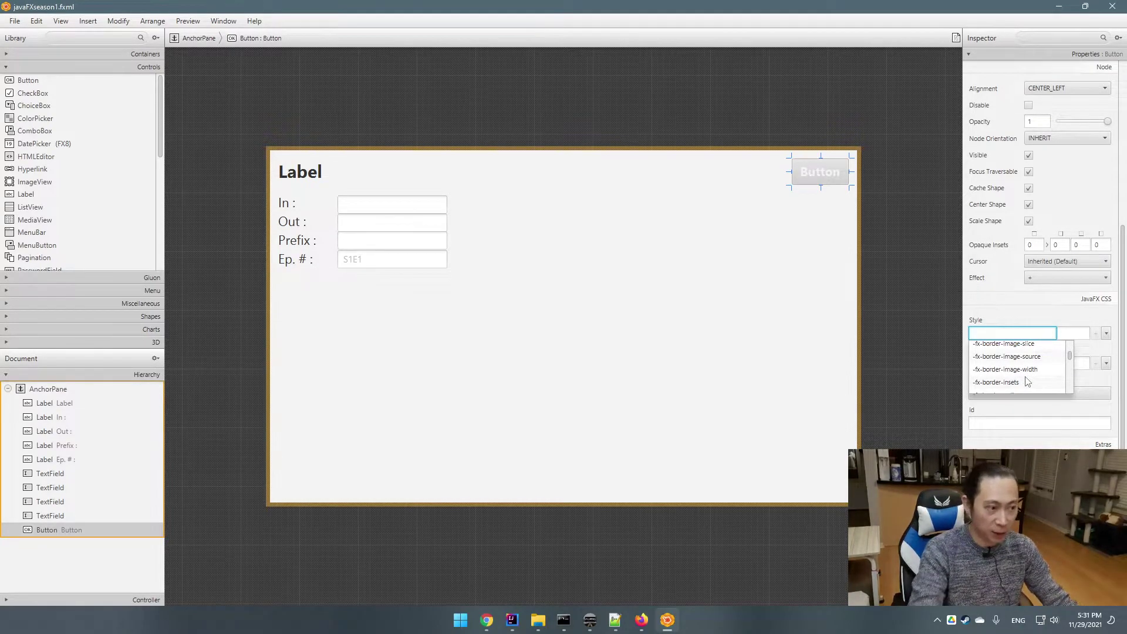
pyautogui.scroll(5, 1026, 382)
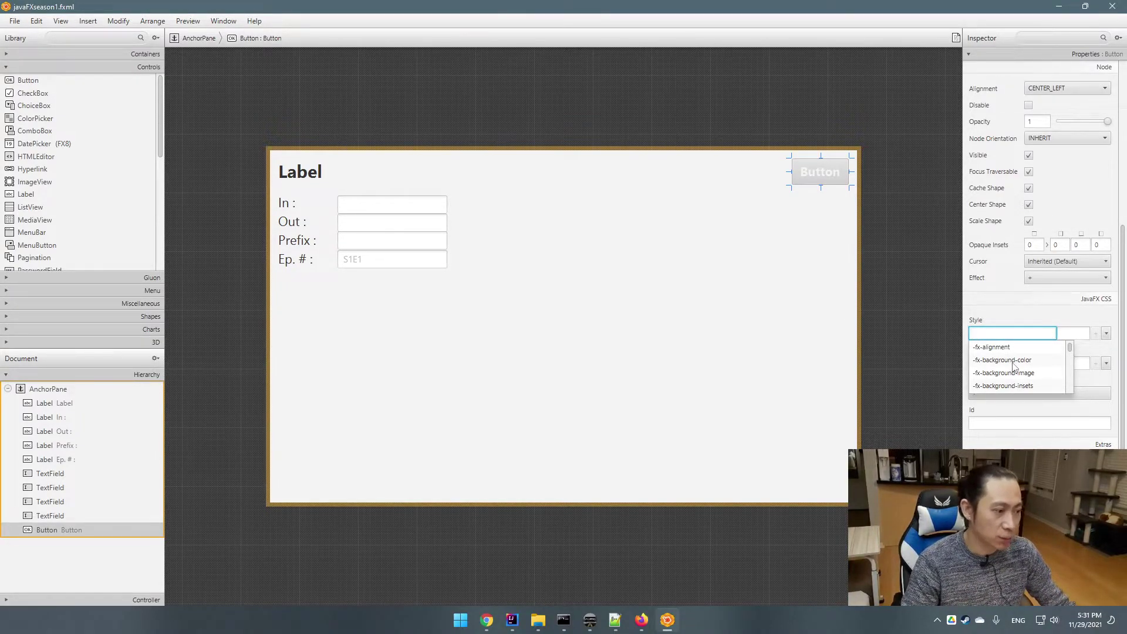
pyautogui.click(1013, 363)
pyautogui.press('Tab')
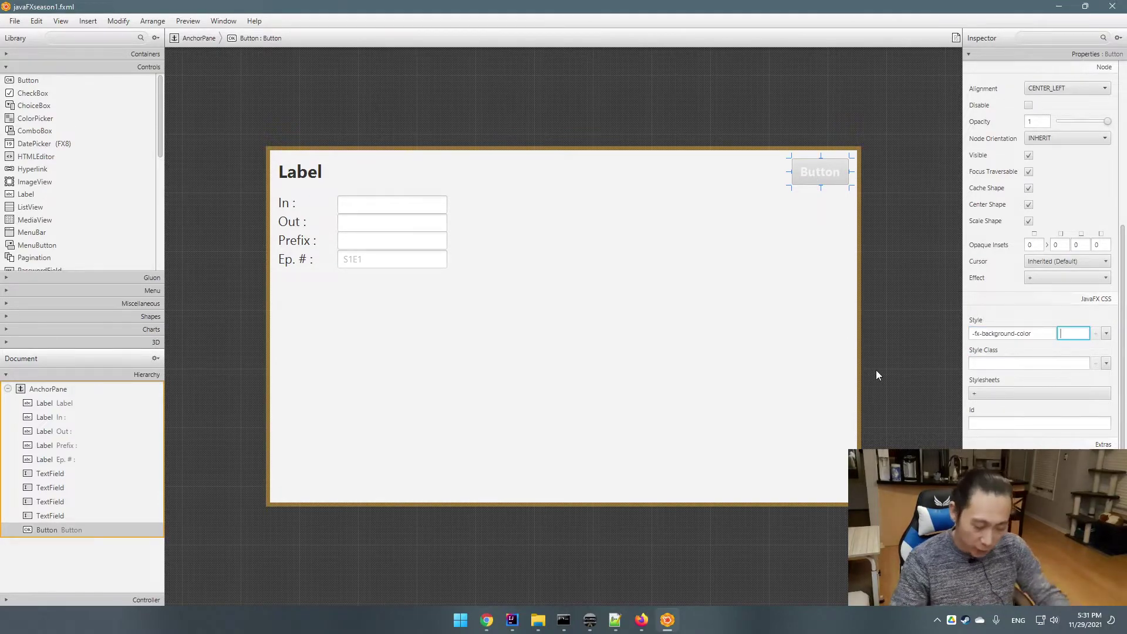
# - Try yellow and red as the Button's -fx-background-color value
pyautogui.write('yellow')
pyautogui.press('Return')
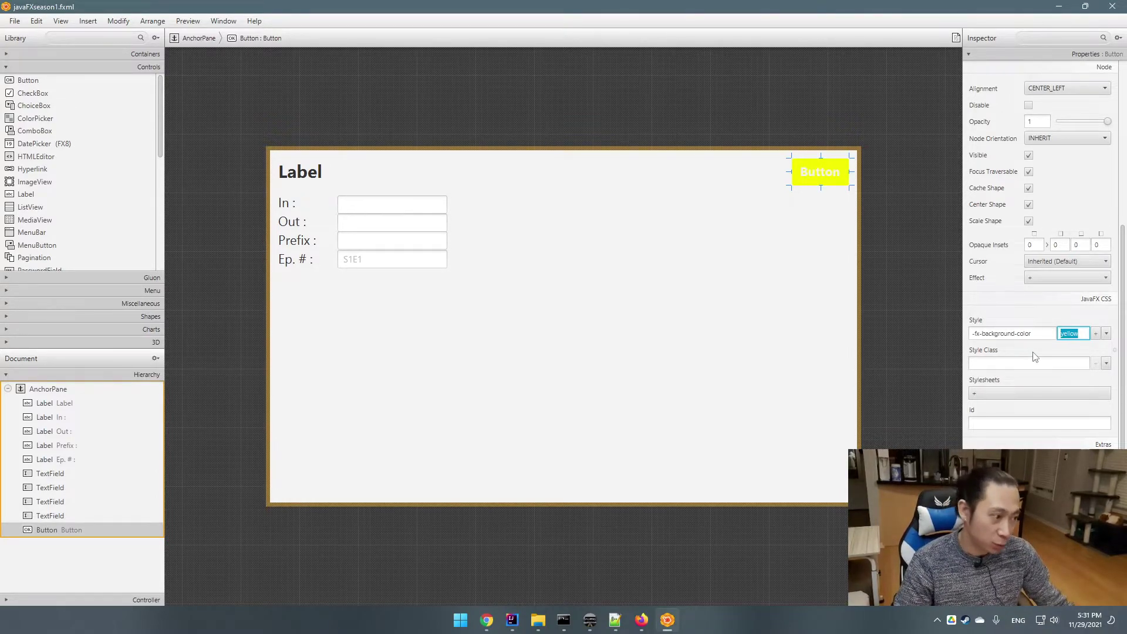
pyautogui.write('red')
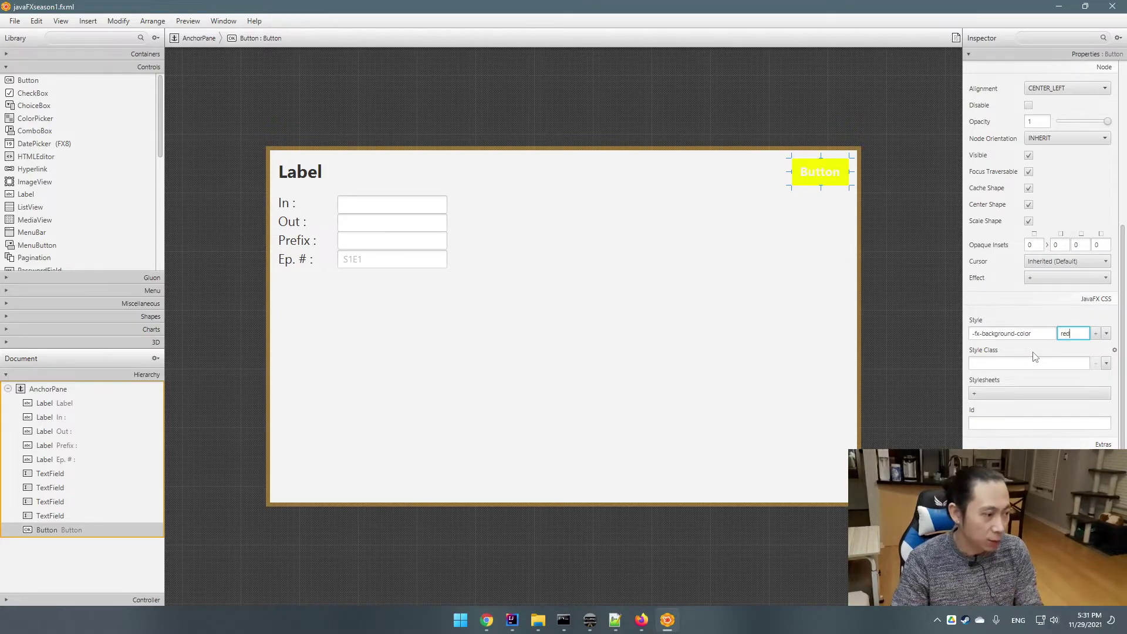
pyautogui.press('Return')
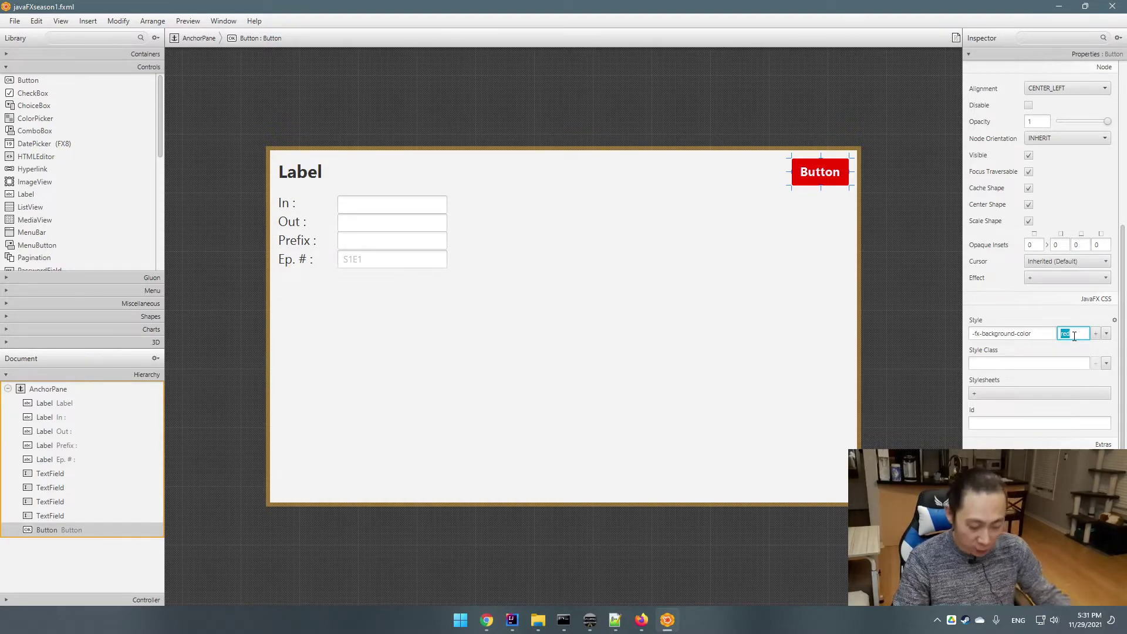
# - Set the Button's -fx-background-color to black and deselect the Button
pyautogui.write('black')
pyautogui.press('Return')
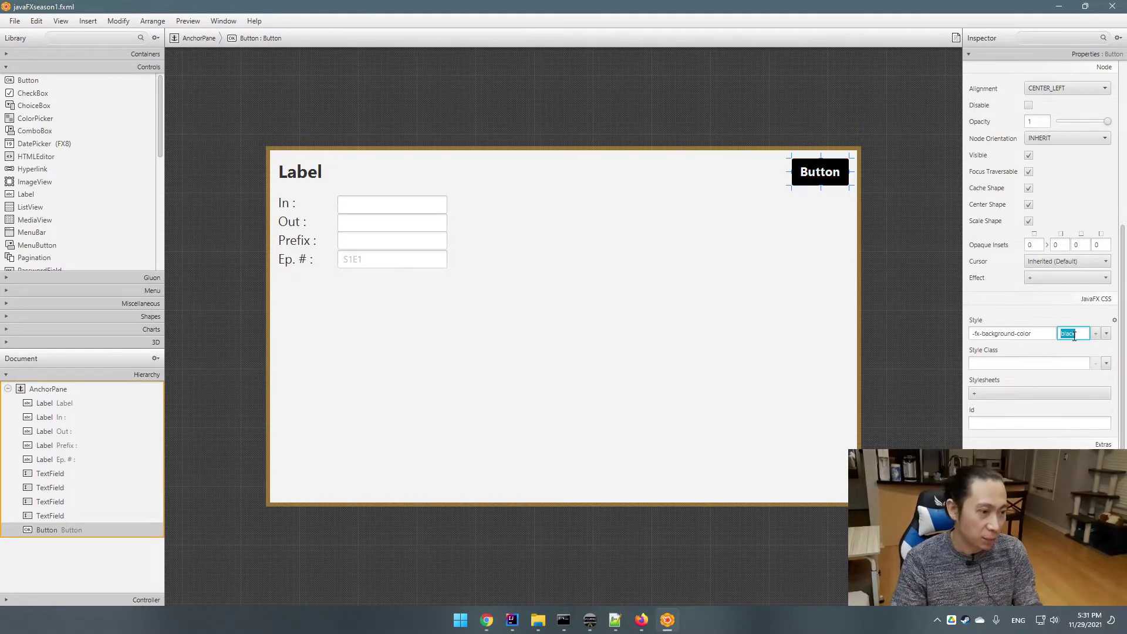
pyautogui.click(780, 245)
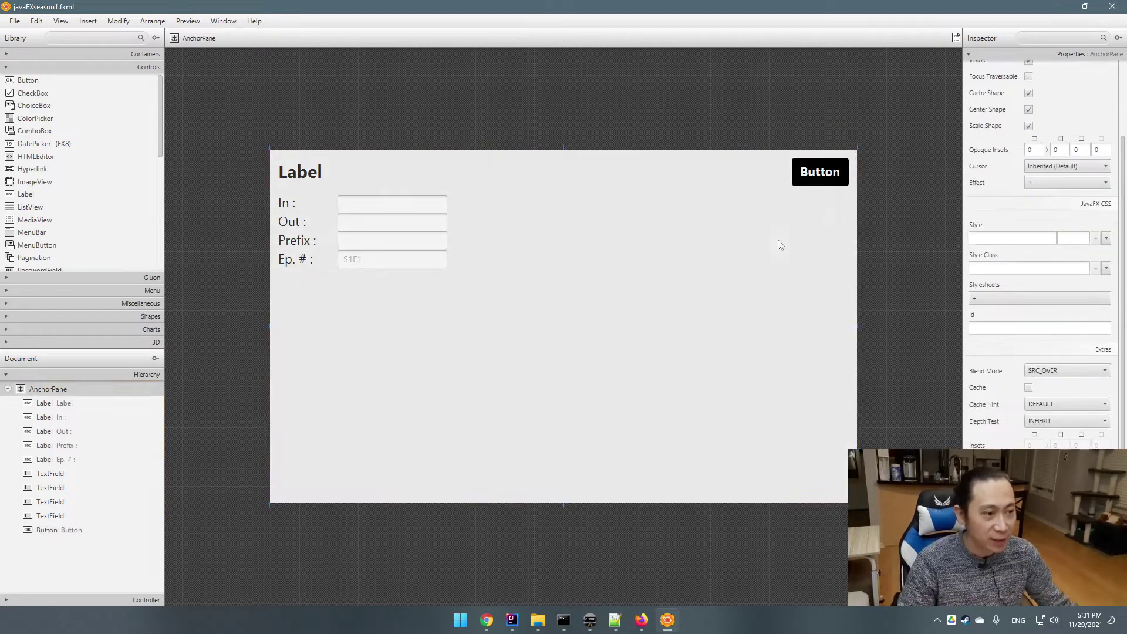
# - Change the black Button's text to "Test"
pyautogui.click(822, 175)
pyautogui.scroll(3, 1056, 118)
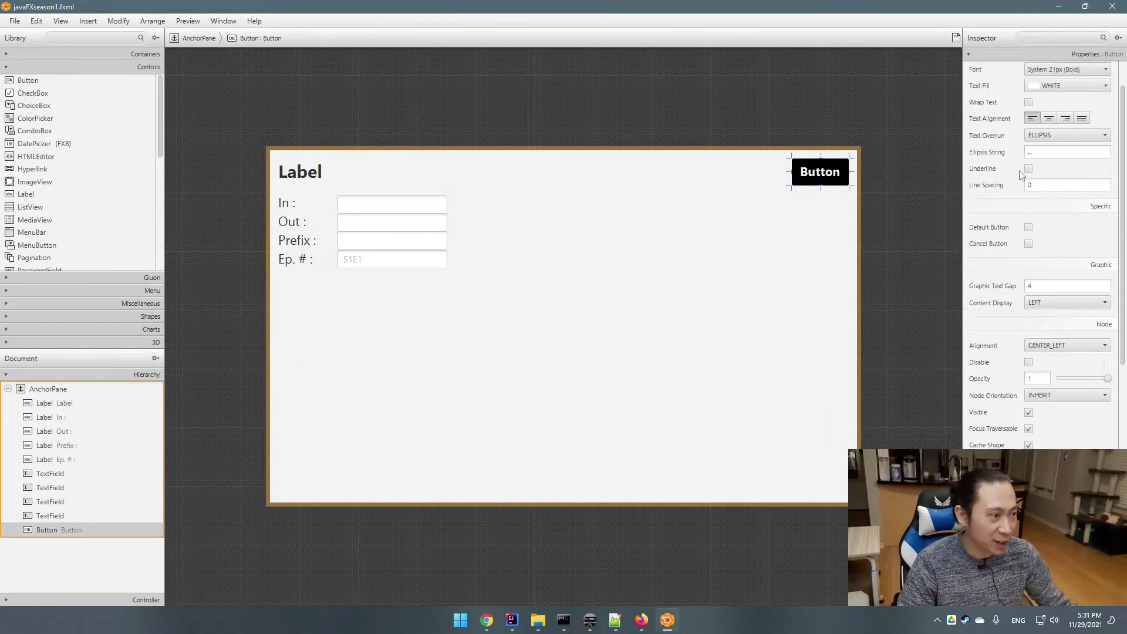
pyautogui.click(1060, 96)
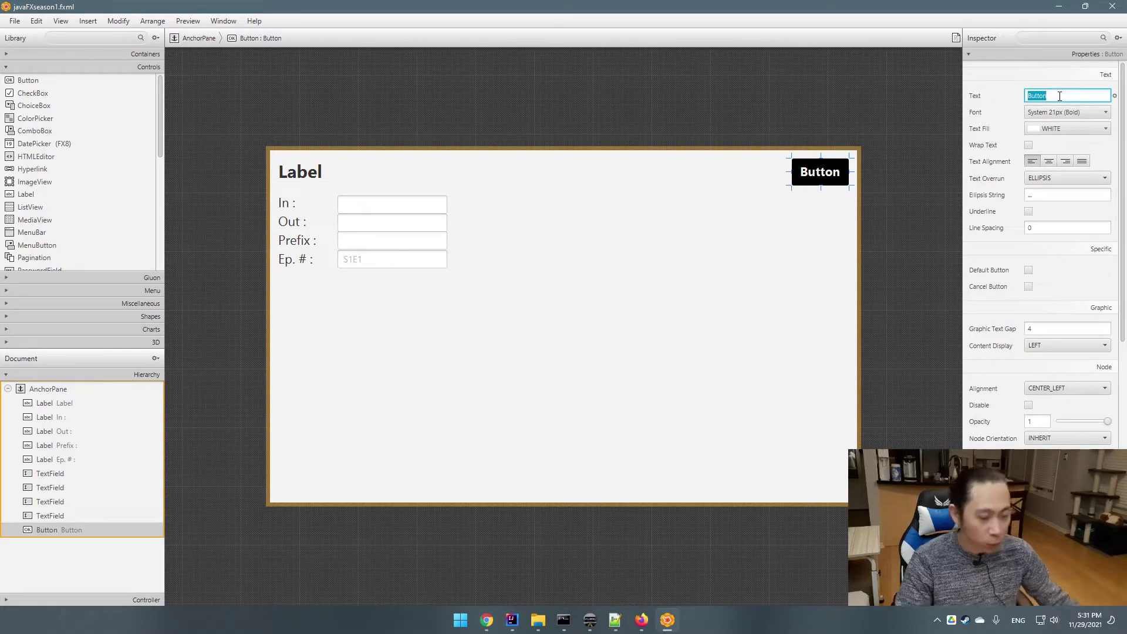
pyautogui.write('Test')
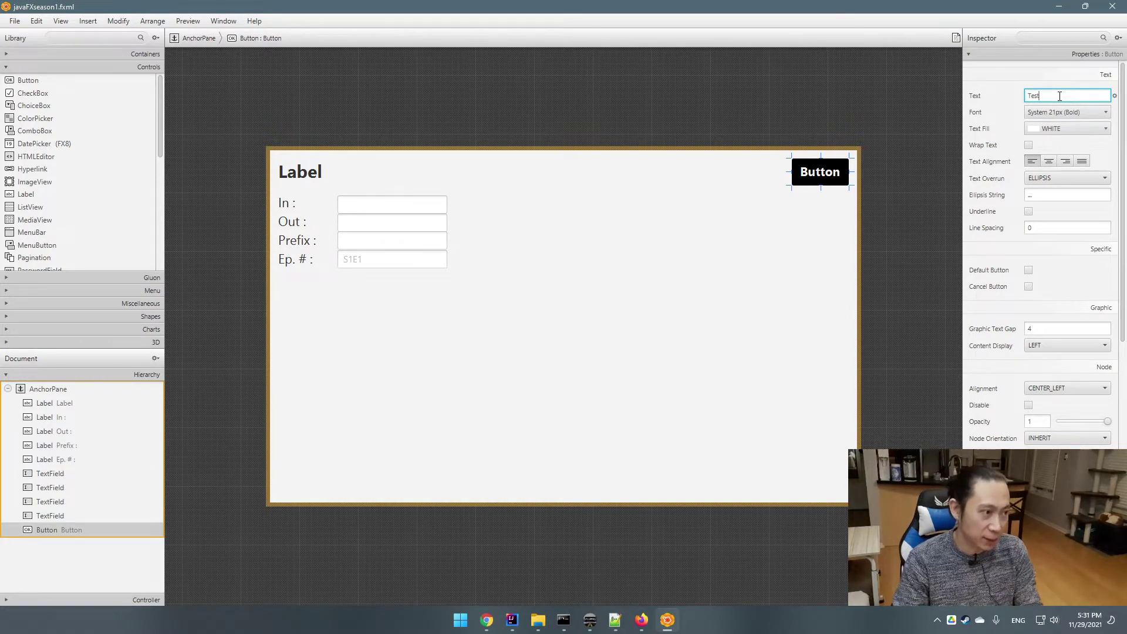
pyautogui.press('Return')
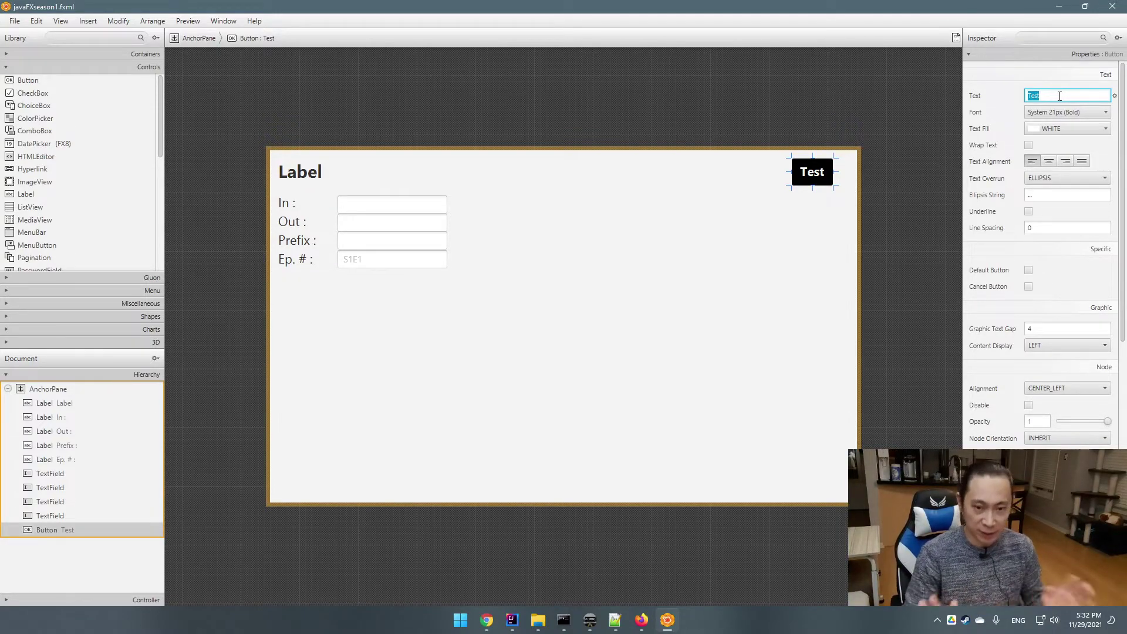
# - Move the "Test" Button against the right margin in the AnchorPane's upper-right corner
pyautogui.click(814, 176)
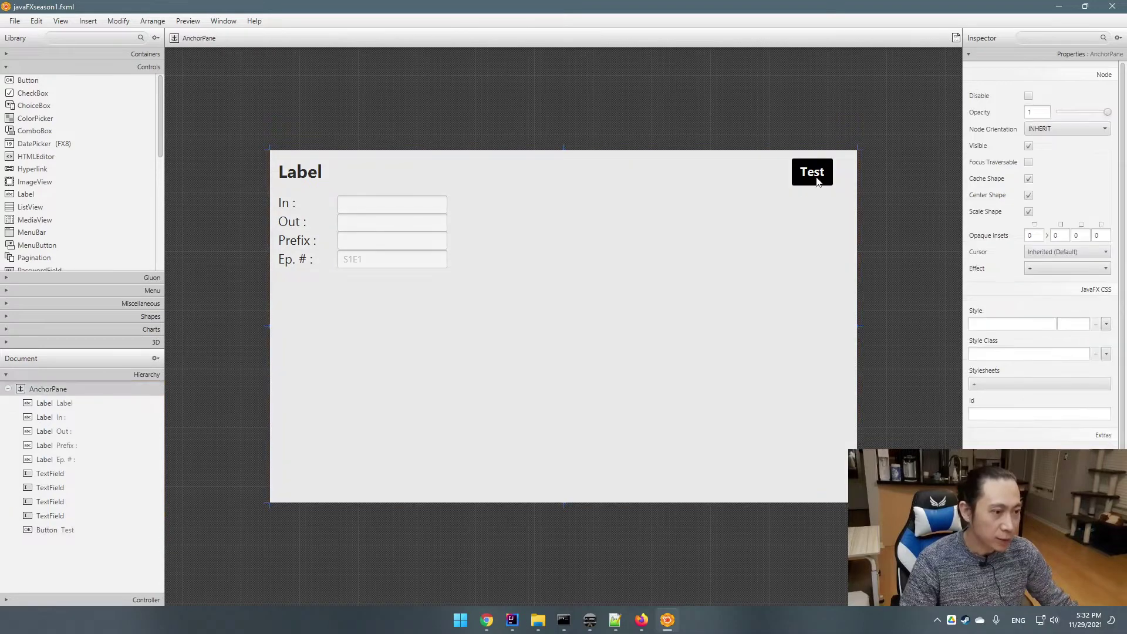
pyautogui.moveTo(815, 176); pyautogui.dragTo(833, 179)
pyautogui.click(763, 224)
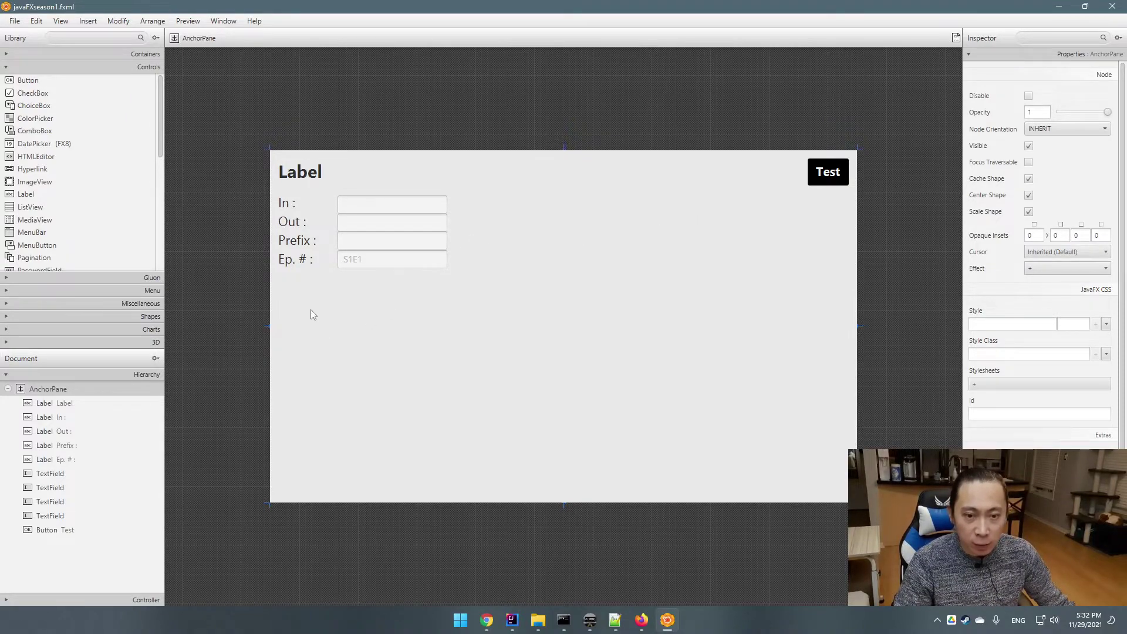
# - Check the Dashboard window's list below the Ep. # field, and return to the layout
pyautogui.click(90, 36)
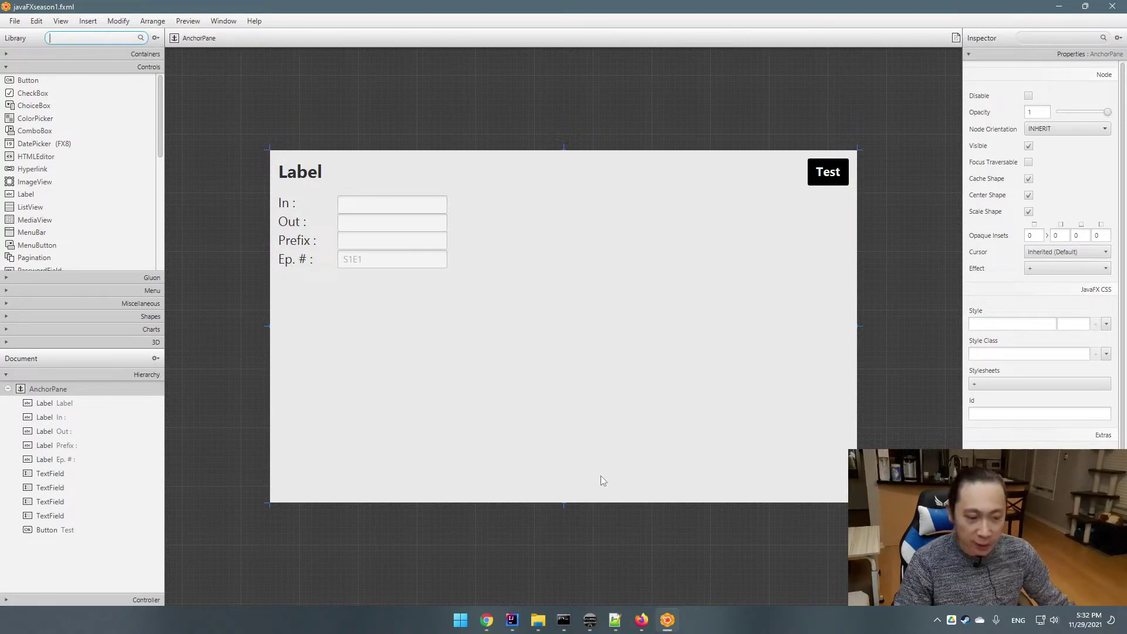
pyautogui.click(590, 620)
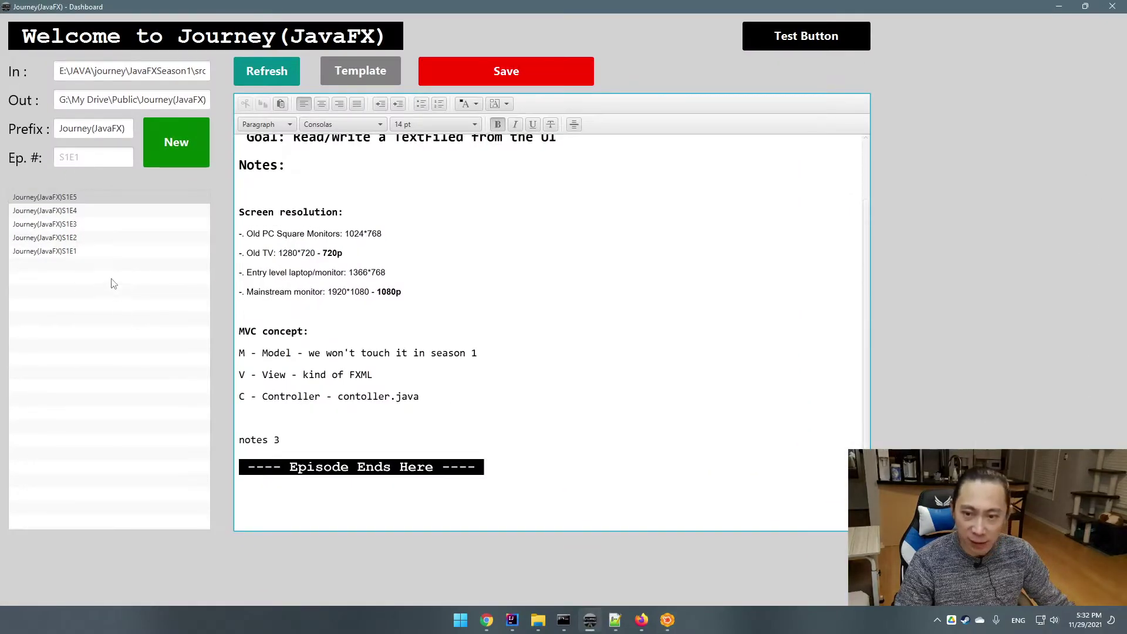
pyautogui.click(1059, 6)
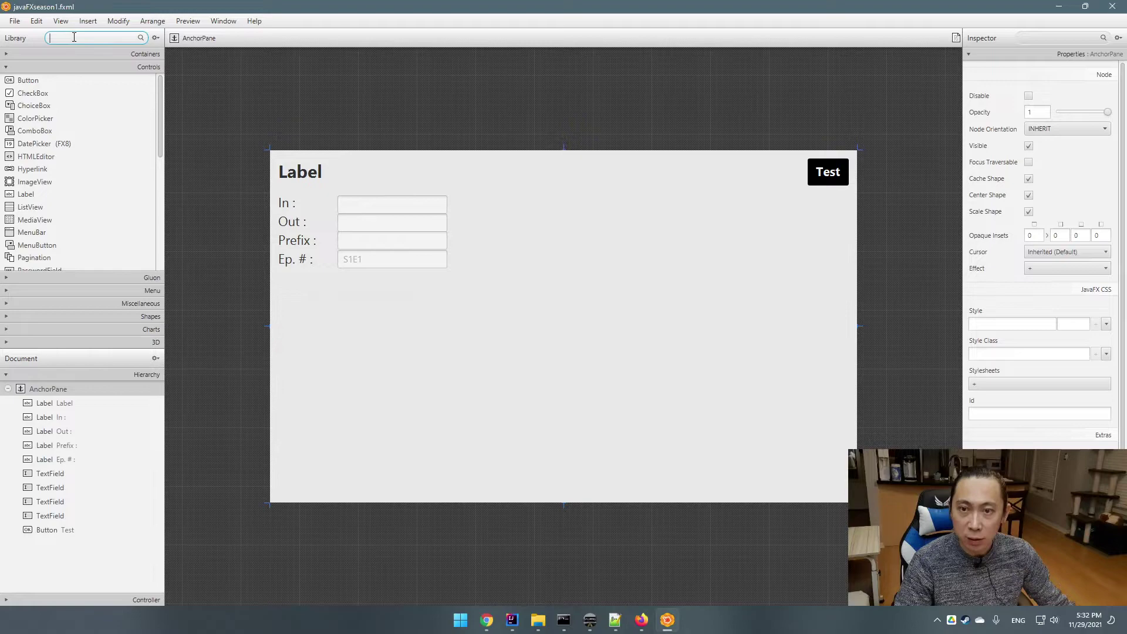
# - Search the Library for "list", place a ListView below the "Ep. # :" row, and enlarge it to the TextFields' right edge and the pane's bottom margin
pyautogui.write('list')
pyautogui.click(52, 68)
pyautogui.moveTo(52, 68); pyautogui.dragTo(345, 345)
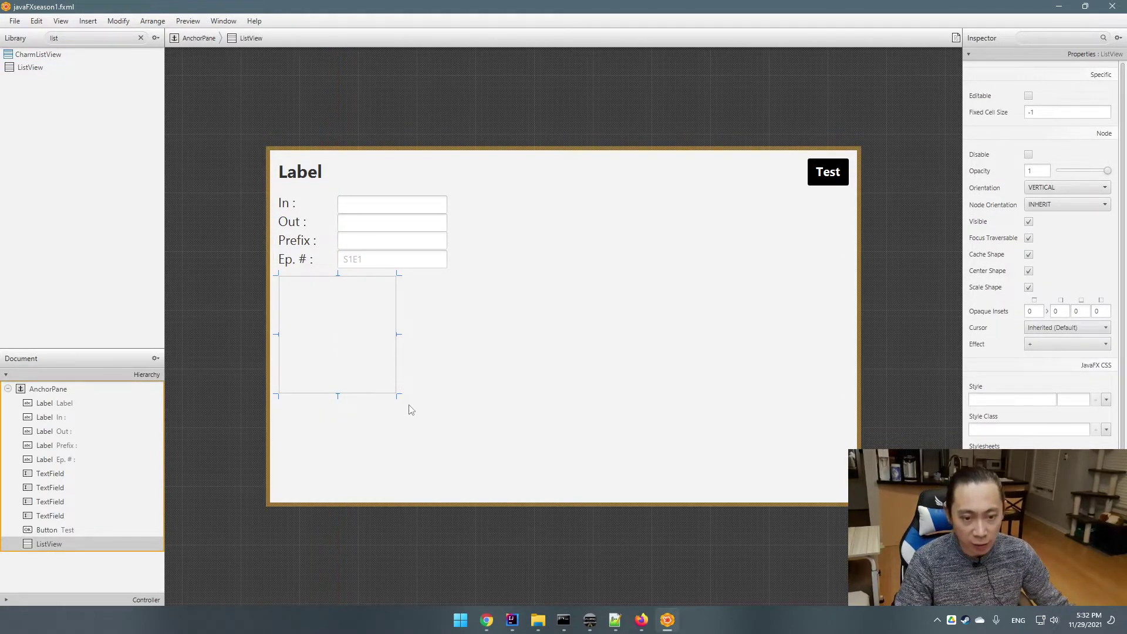
pyautogui.moveTo(398, 395); pyautogui.dragTo(452, 500)
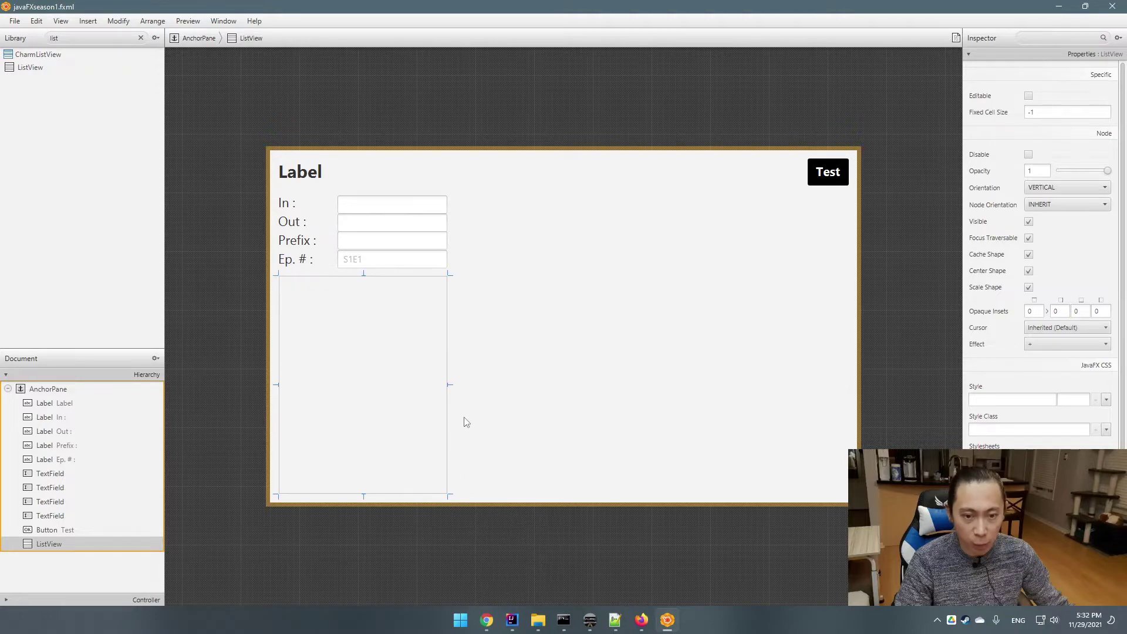
pyautogui.click(500, 244)
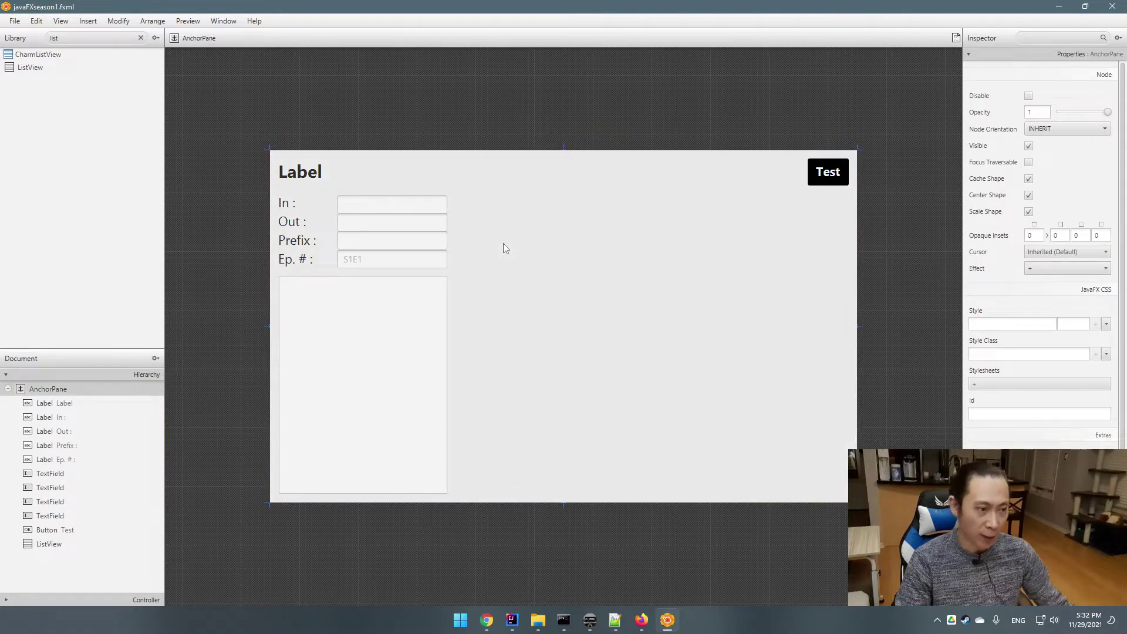
# - Shorten the "Ep. # :" TextField to about 59 px wide, keeping its left edge in place
pyautogui.click(401, 262)
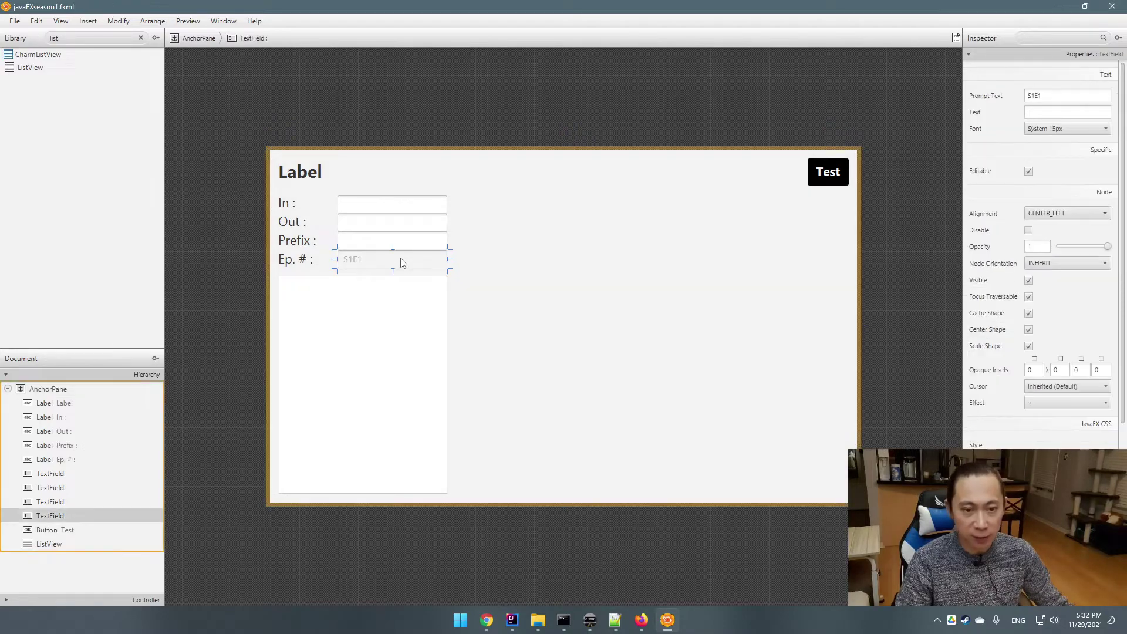
pyautogui.moveTo(447, 259); pyautogui.dragTo(373, 259)
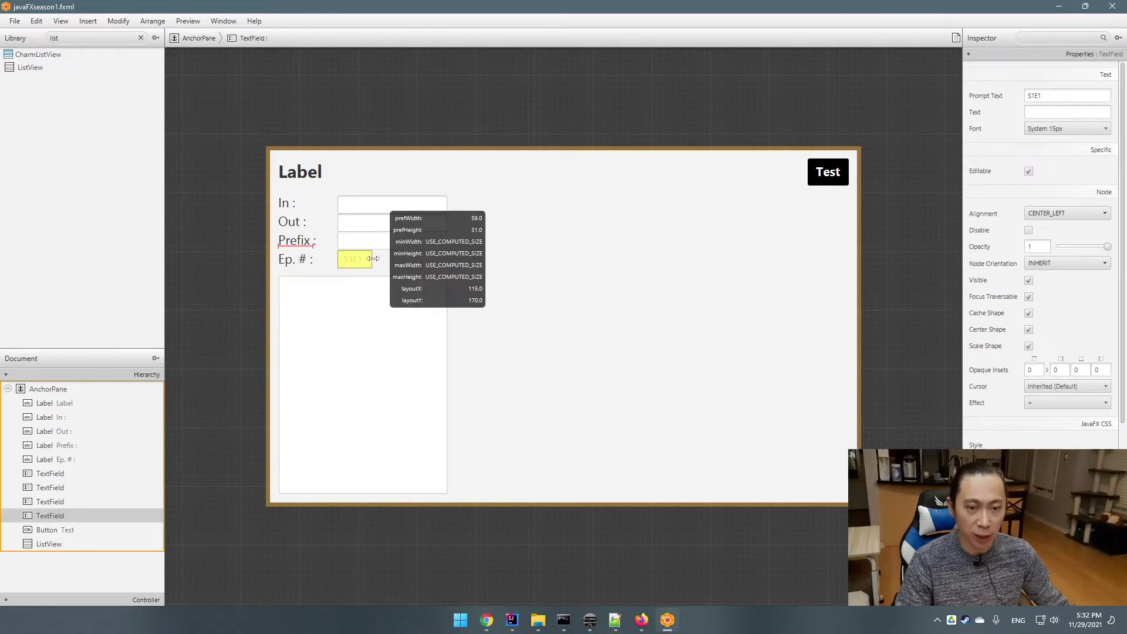
pyautogui.click(491, 263)
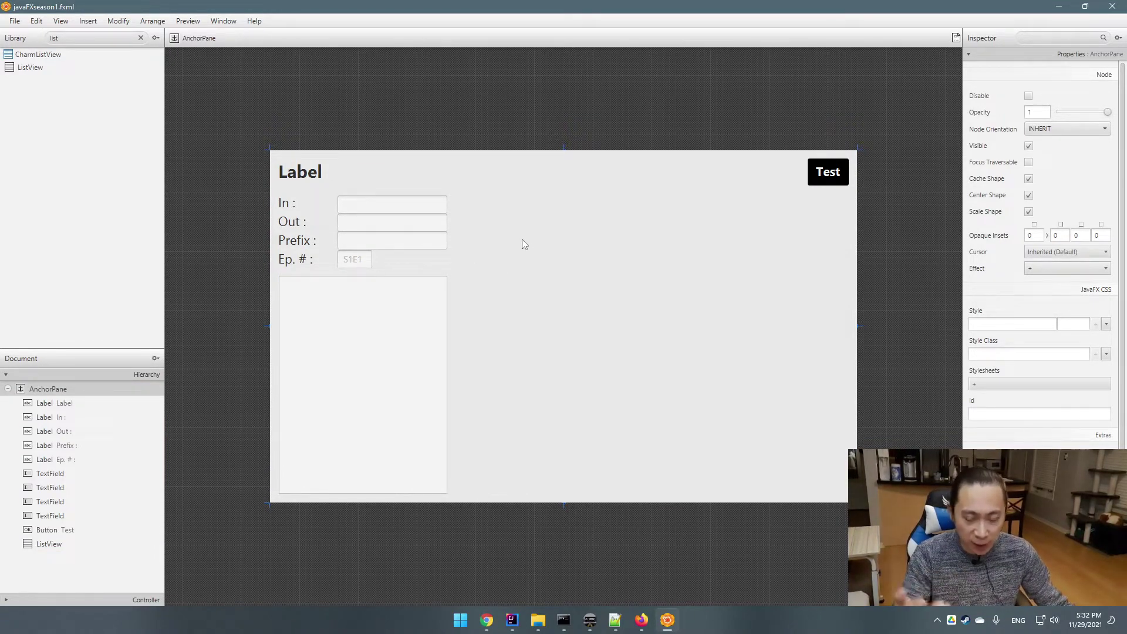
# - Duplicate the "Test" Button and place the copy in the "Ep. # :" row, flush with the TextFields' right edge
pyautogui.click(820, 178)
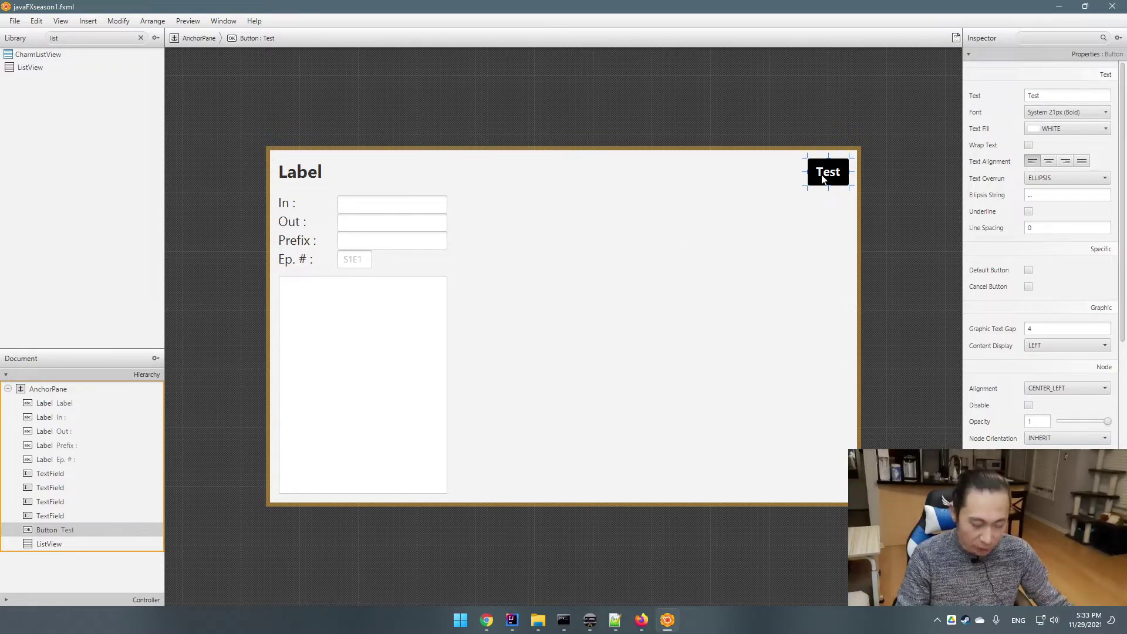
pyautogui.hotkey('ctrl', 'd')
pyautogui.moveTo(836, 182); pyautogui.dragTo(427, 271)
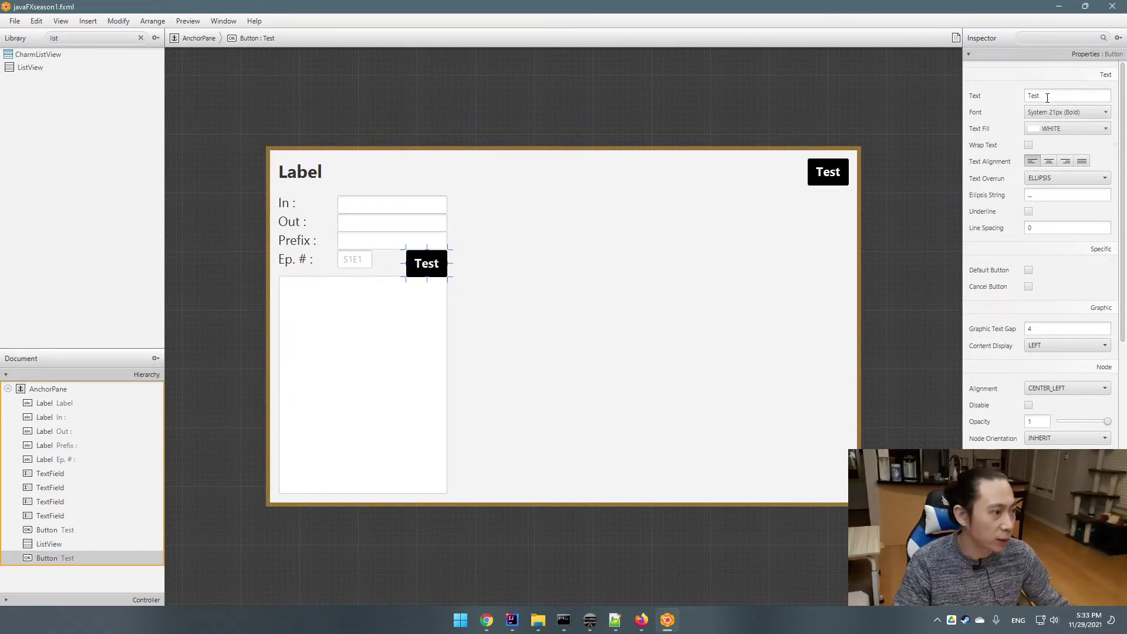
# - Set the copied "Test" Button's font size to 16 px
pyautogui.click(1062, 114)
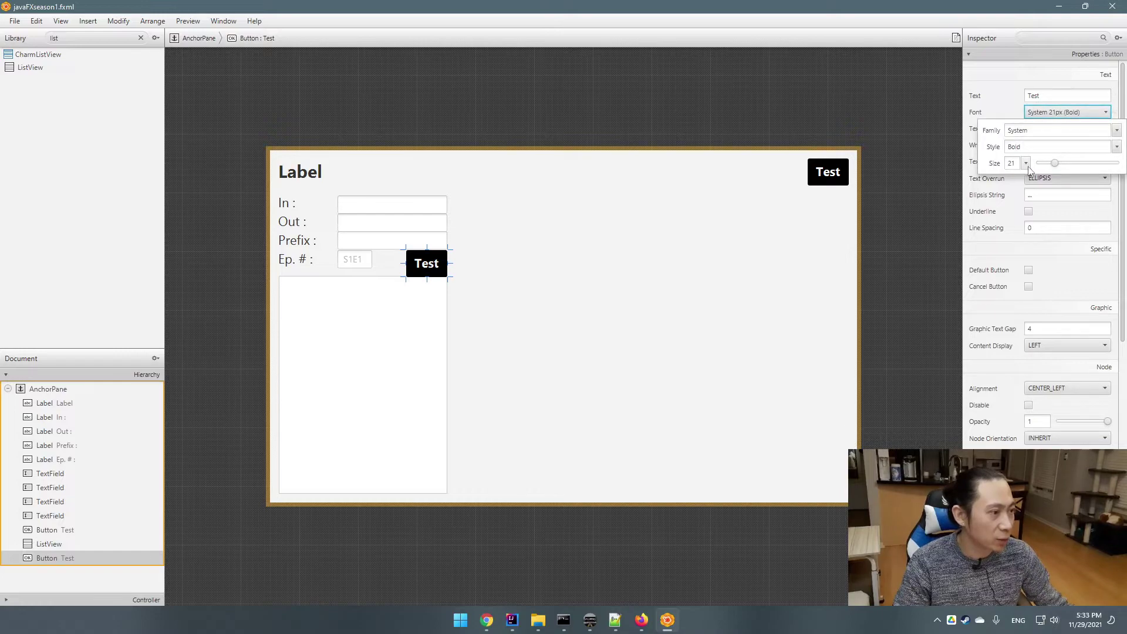
pyautogui.moveTo(1054, 164); pyautogui.dragTo(1051, 164)
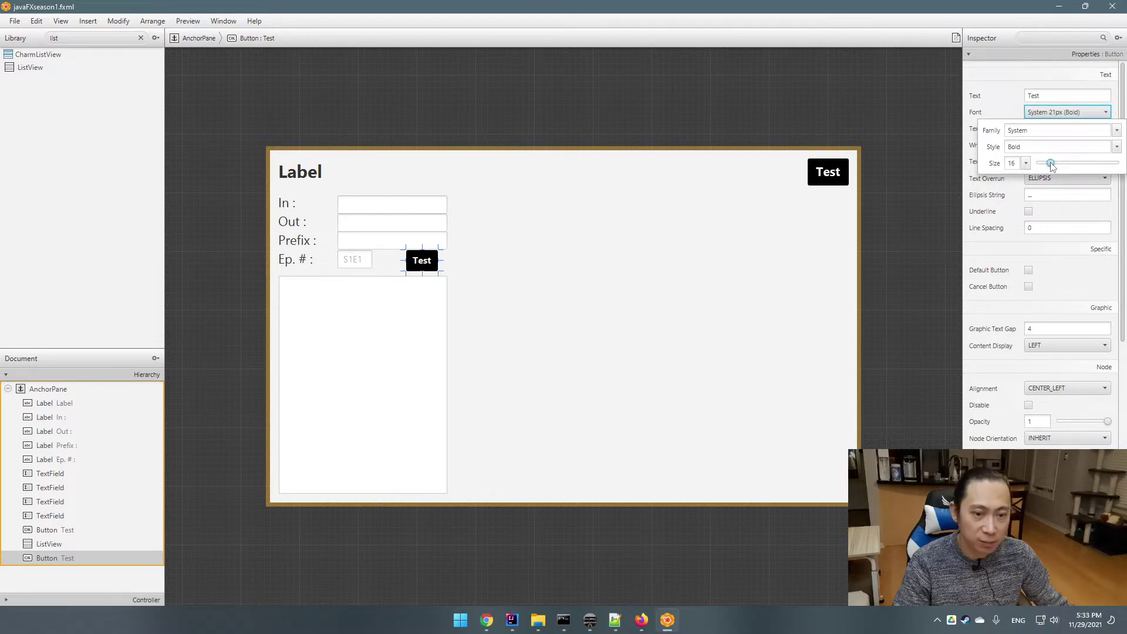
pyautogui.click(893, 199)
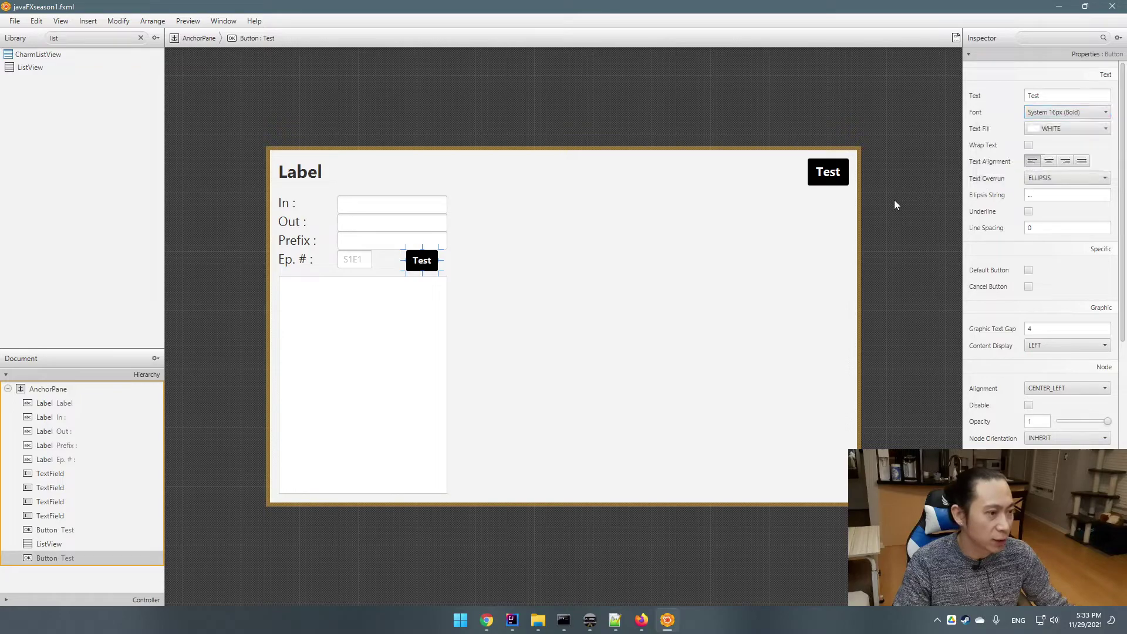
# - Move the copied Button back flush with the TextFields' right edge and nudge it slightly down within the "Ep. # :" row
pyautogui.click(614, 267)
pyautogui.moveTo(423, 262); pyautogui.dragTo(496, 277)
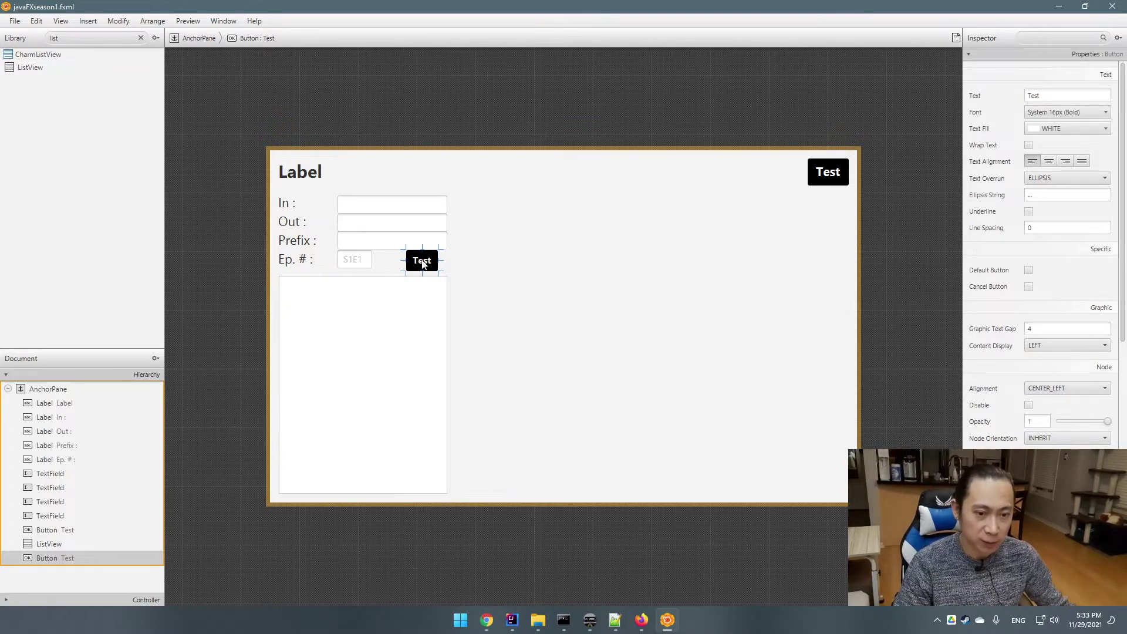
pyautogui.moveTo(427, 266); pyautogui.dragTo(436, 268)
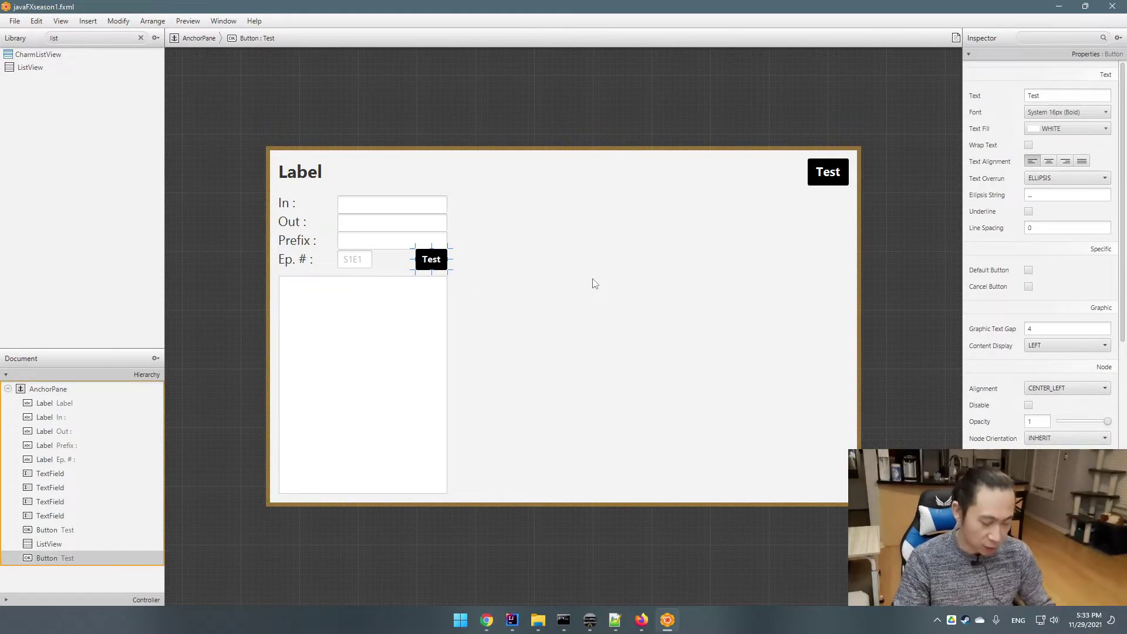
pyautogui.press('Down')
pyautogui.press('Down')
pyautogui.press('Down')
pyautogui.press('Down')
pyautogui.press('Down')
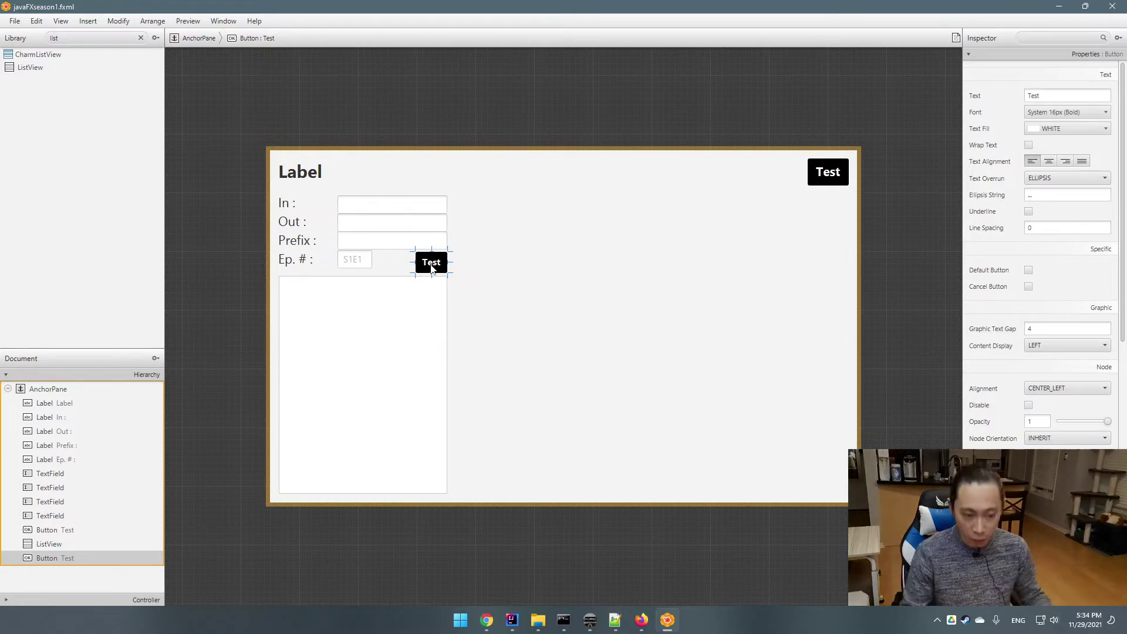
# - Set the text of the Button in the "Ep. # :" row to "New"
pyautogui.doubleClick(1050, 96)
pyautogui.write('New')
pyautogui.press('Return')
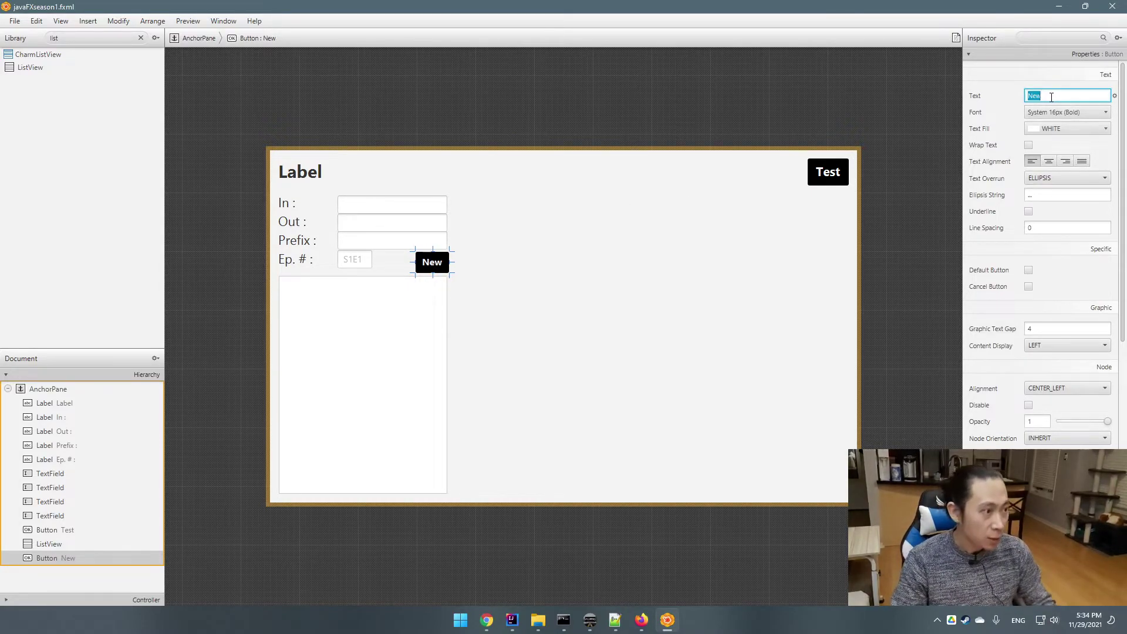
pyautogui.click(464, 278)
# - Set the "New" Button's -fx-background-color style to green and deselect it
pyautogui.click(441, 268)
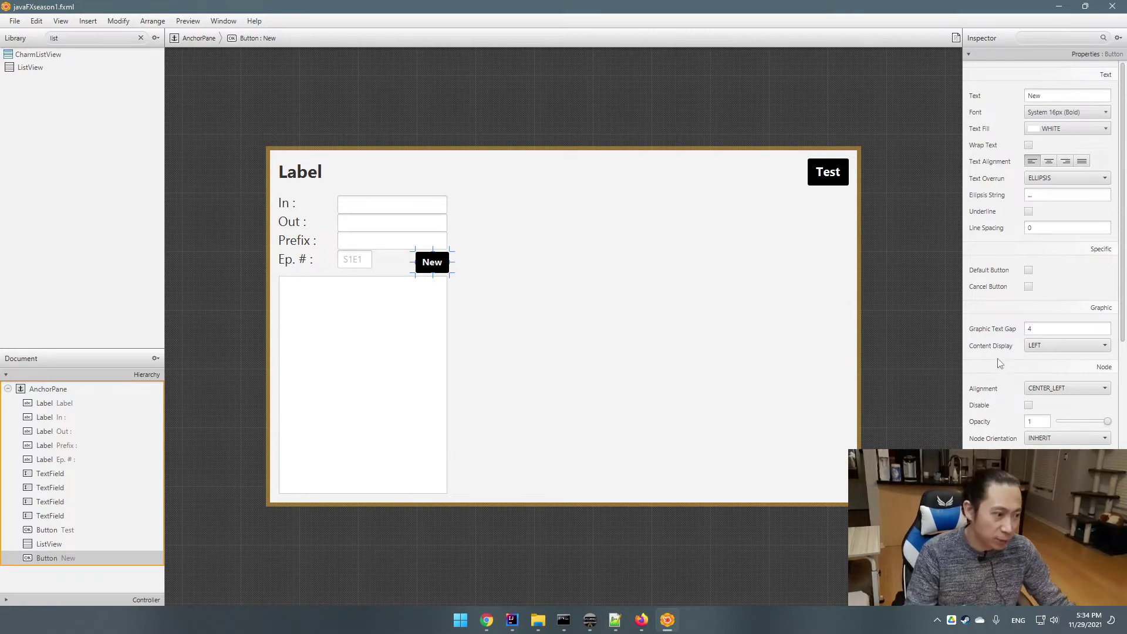
pyautogui.scroll(-5, 995, 378)
pyautogui.doubleClick(1086, 421)
pyautogui.write('gree')
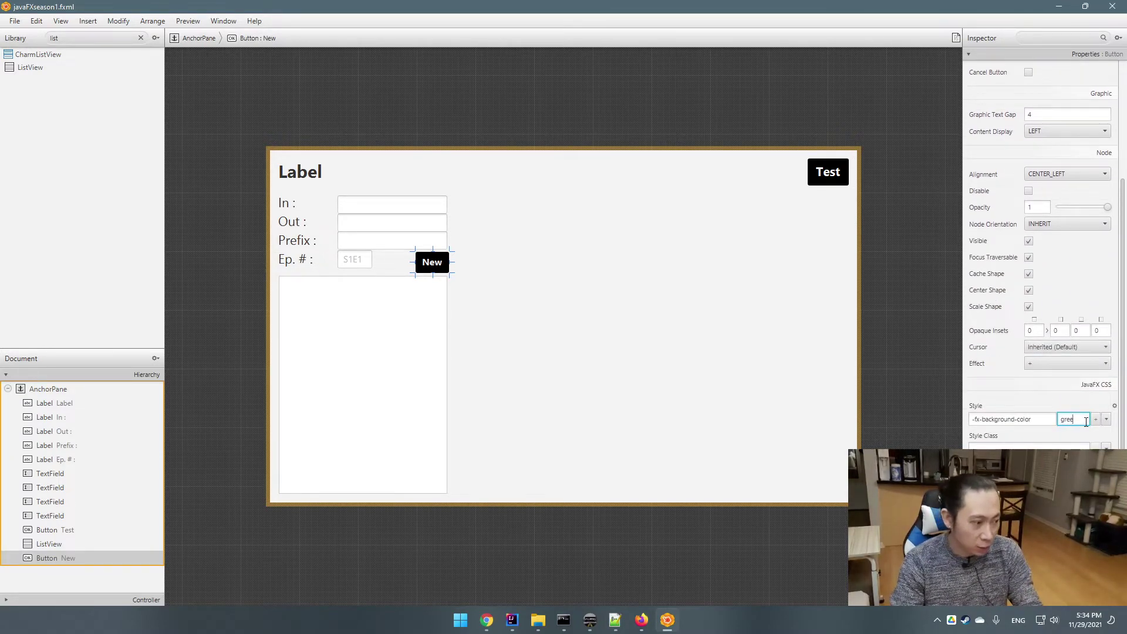
pyautogui.write('n')
pyautogui.press('Return')
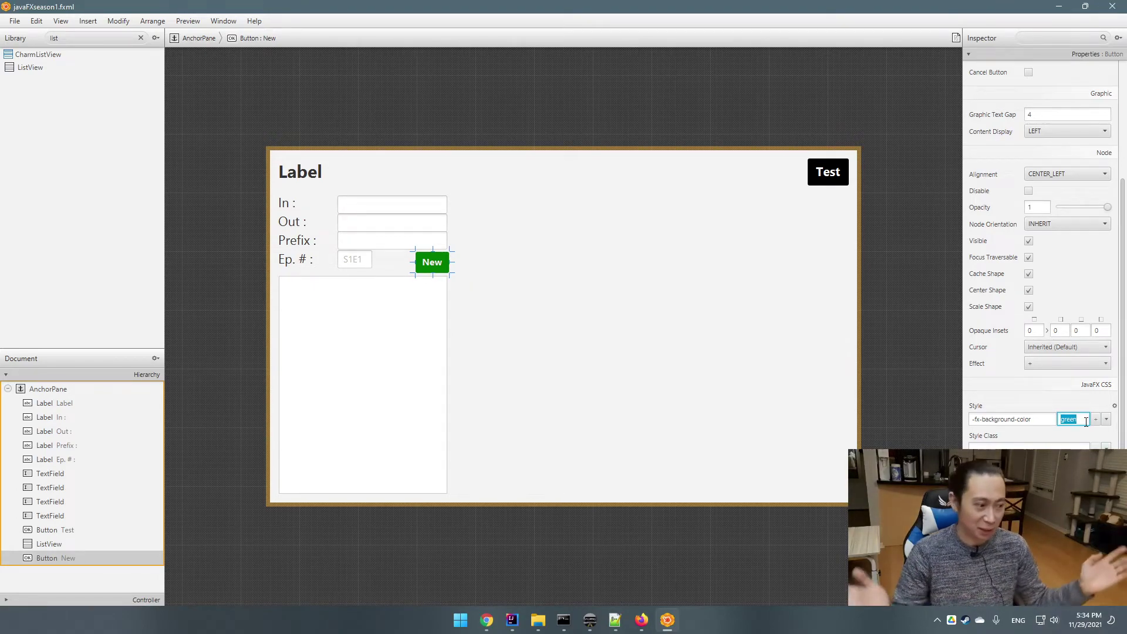
pyautogui.click(661, 339)
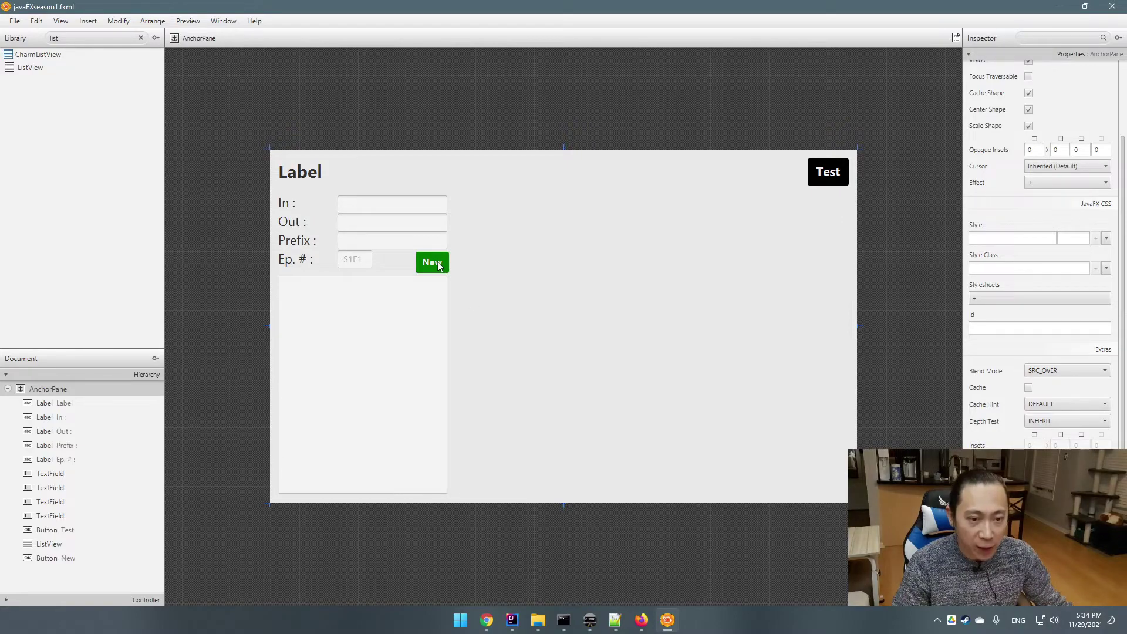
pyautogui.press('Escape')
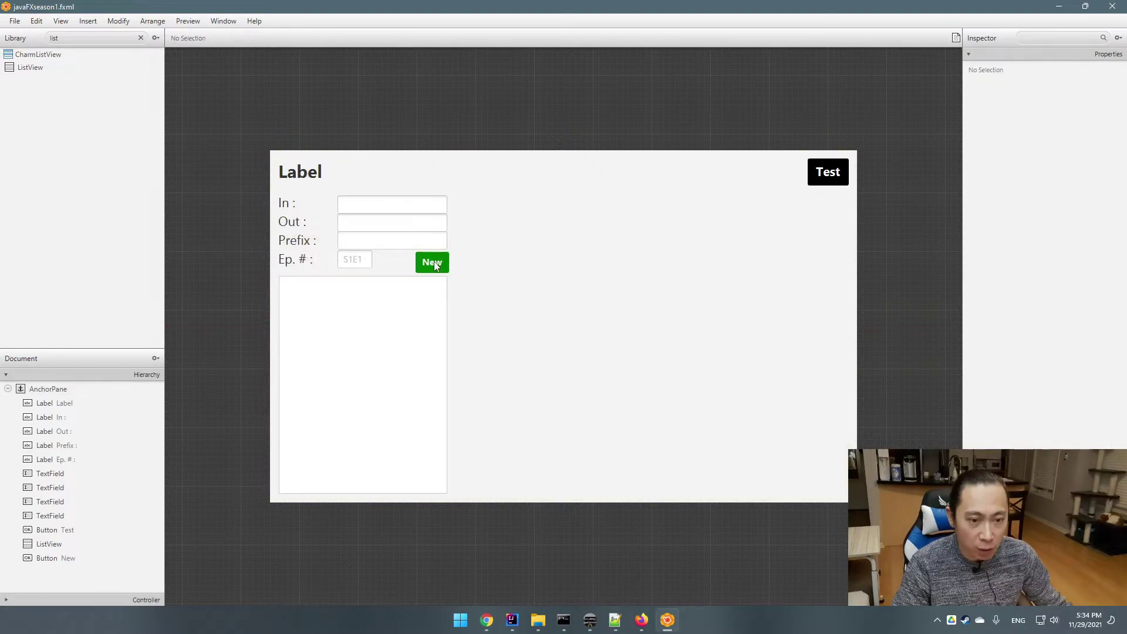
pyautogui.click(487, 271)
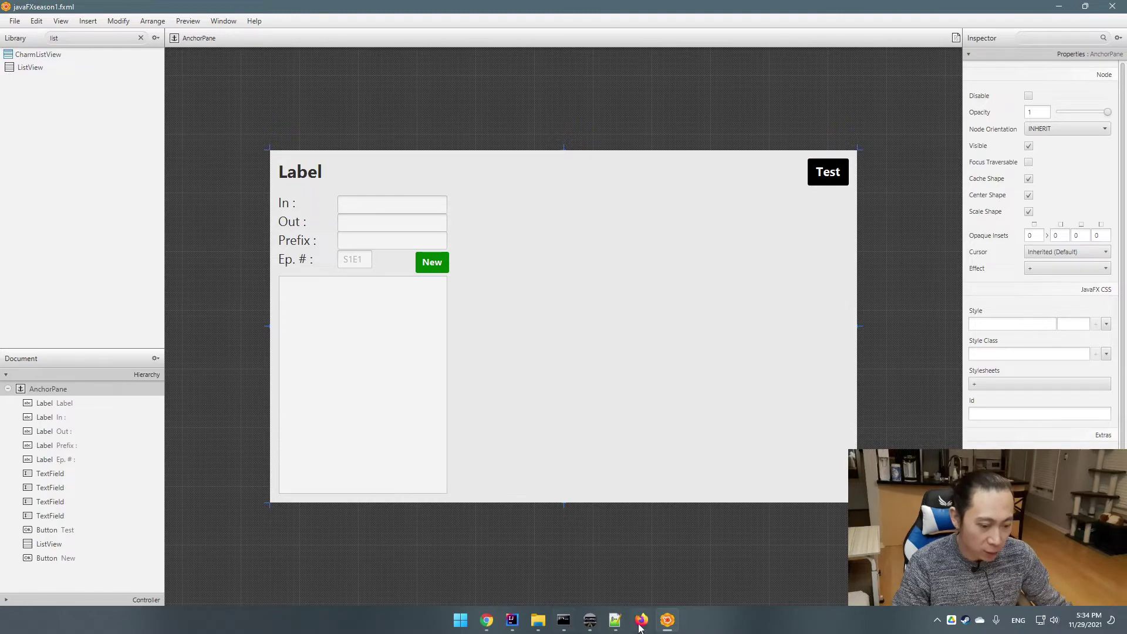
# - Compare the layout with the Dashboard window and save javaFXseason1.fxml
pyautogui.click(589, 621)
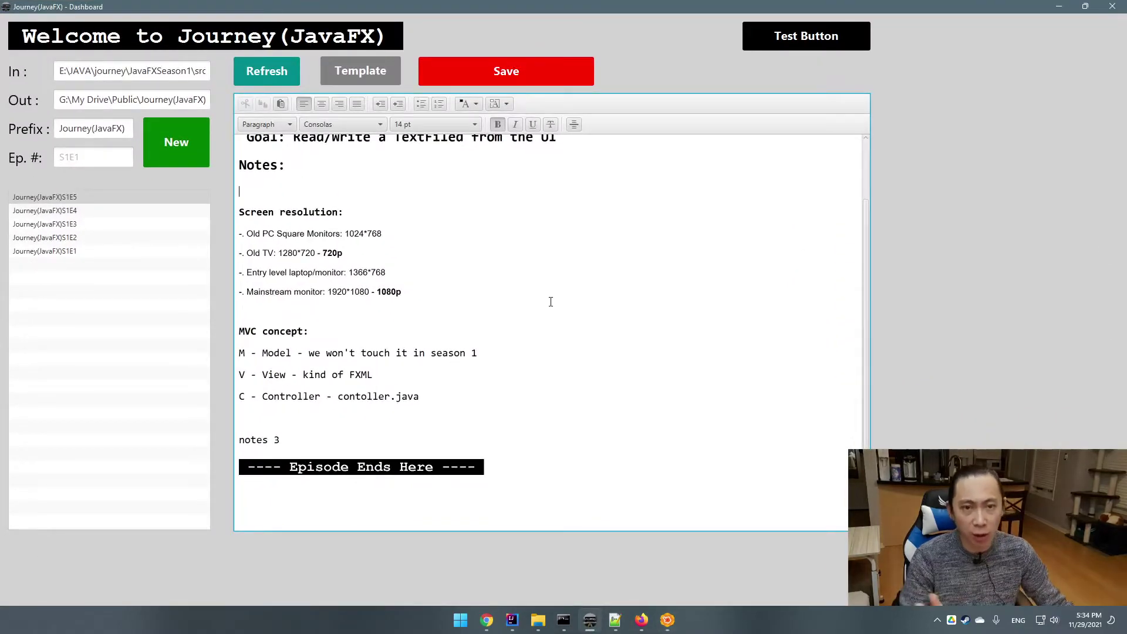
pyautogui.hotkey('alt', 'Tab')
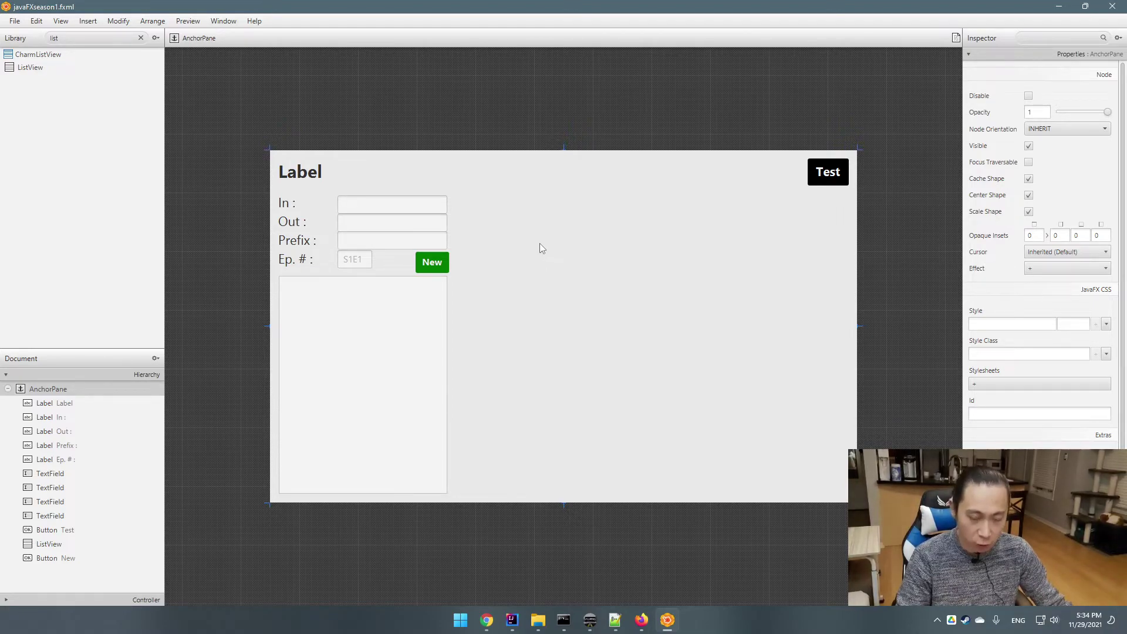
pyautogui.hotkey('ctrl', 's')
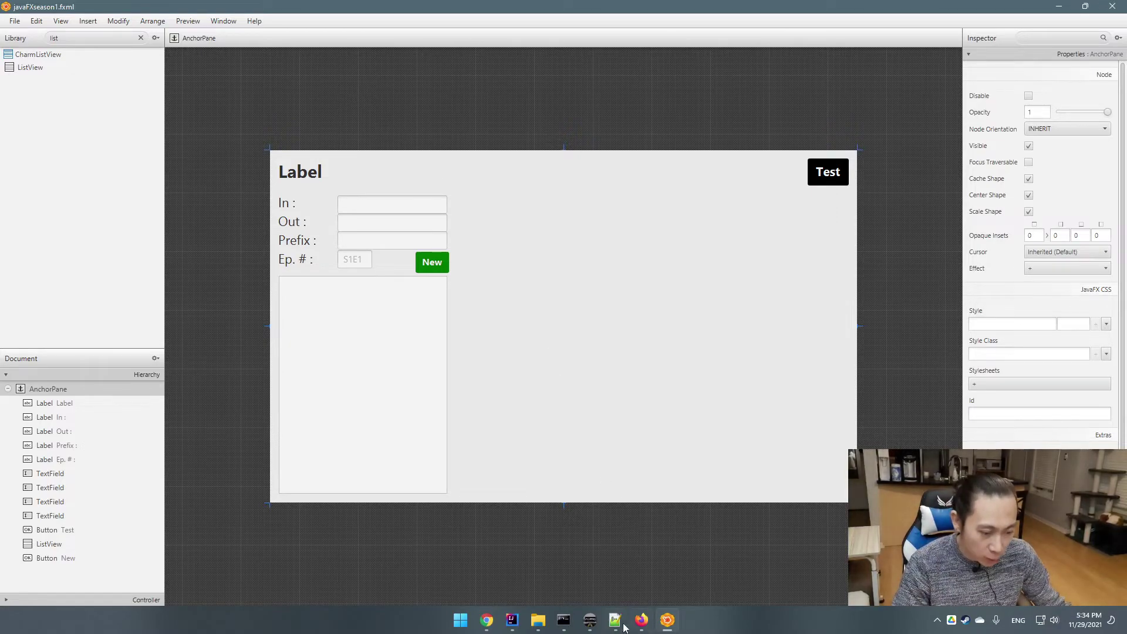
# - Switch to IntelliJ IDEA and read through the Label, TextField and Button elements in the javaFXseason1.fxml code
pyautogui.click(512, 620)
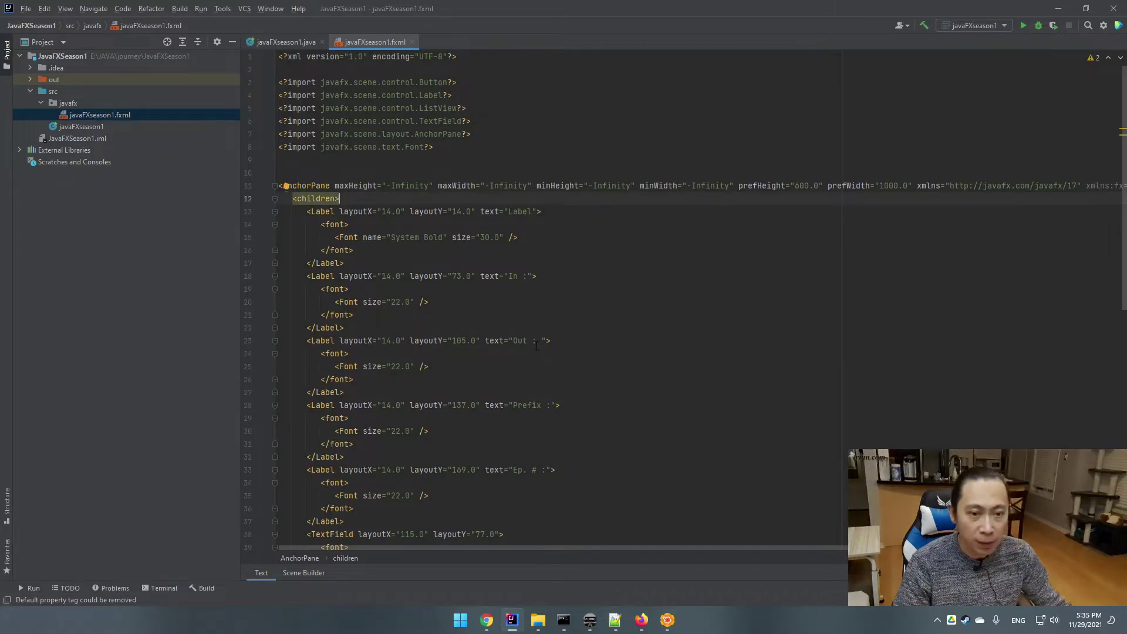
pyautogui.scroll(-2, 587, 353)
pyautogui.scroll(2, 418, 304)
pyautogui.scroll(-10, 418, 304)
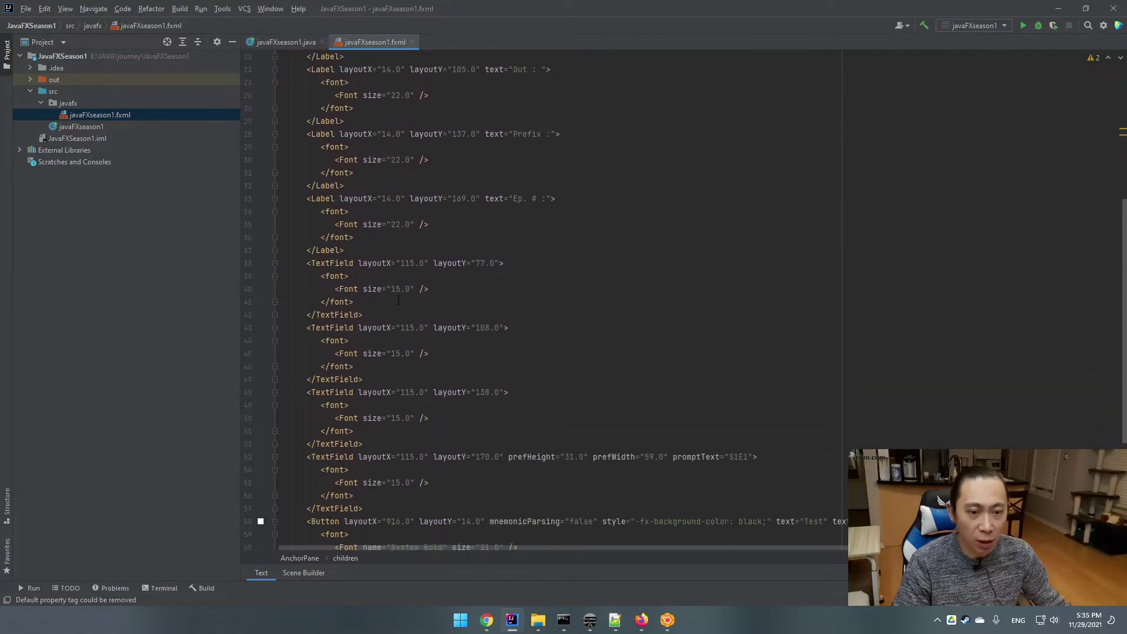
pyautogui.scroll(9, 405, 302)
pyautogui.scroll(1, 398, 299)
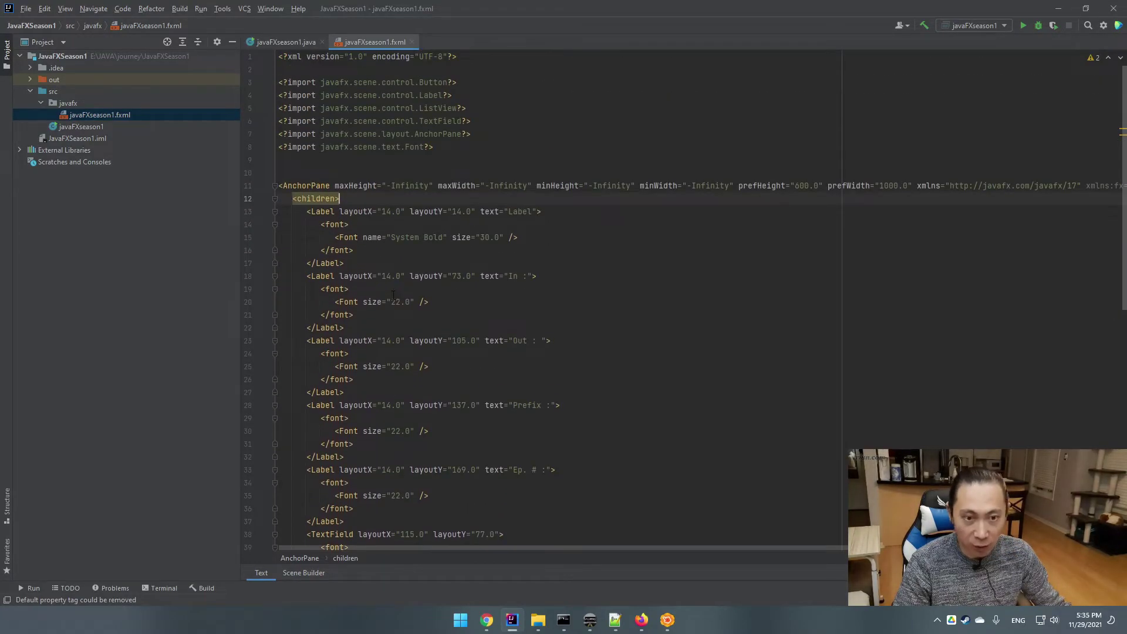
pyautogui.click(495, 341)
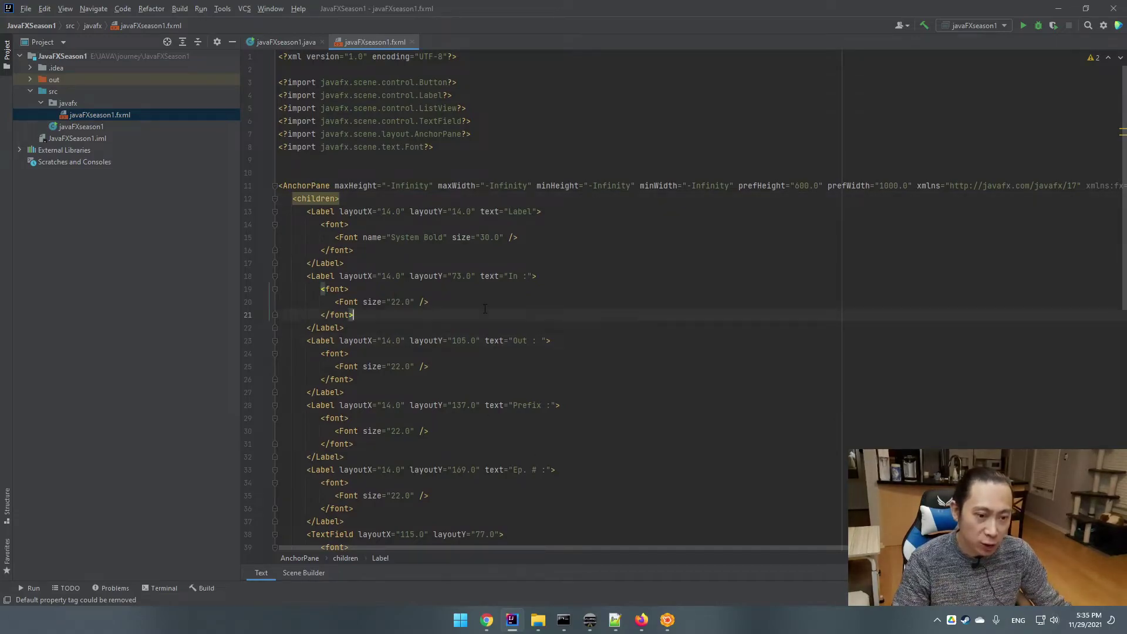
pyautogui.click(356, 315)
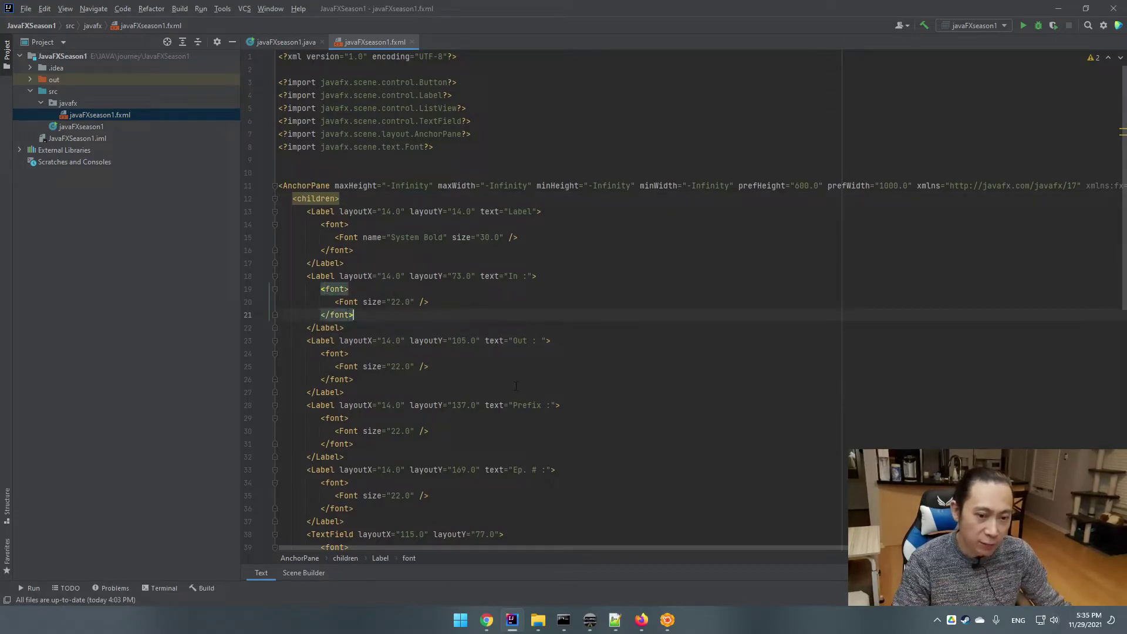
# - Compare the element order in the FXML code with the visual layout, ending back in Scene Builder
pyautogui.click(668, 623)
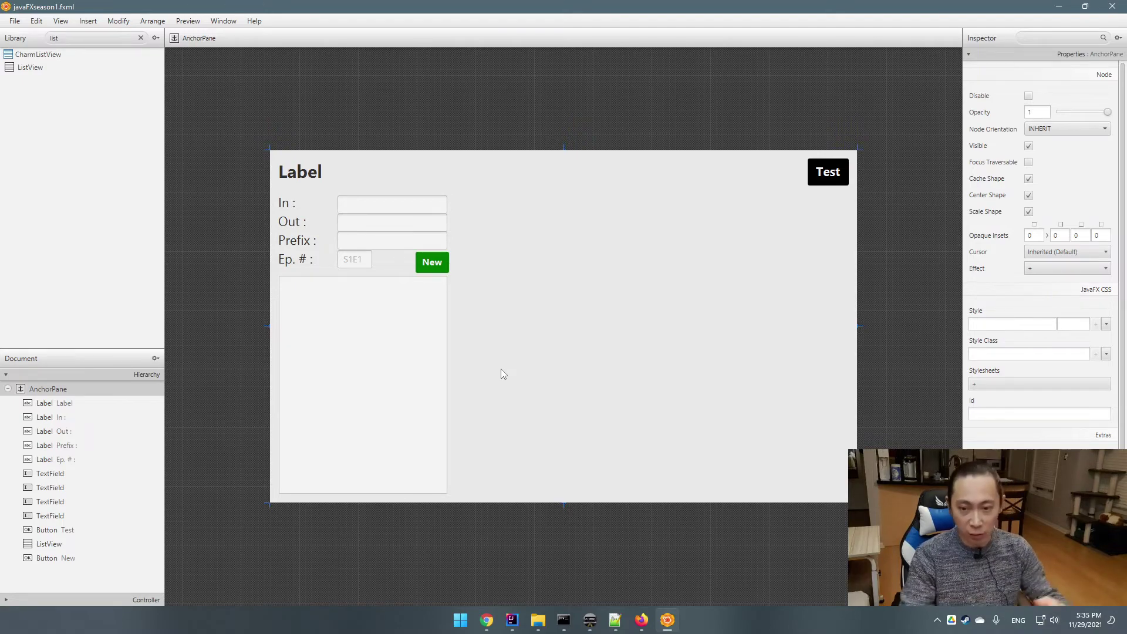
pyautogui.hotkey('alt', 'Tab')
pyautogui.scroll(-7, 498, 360)
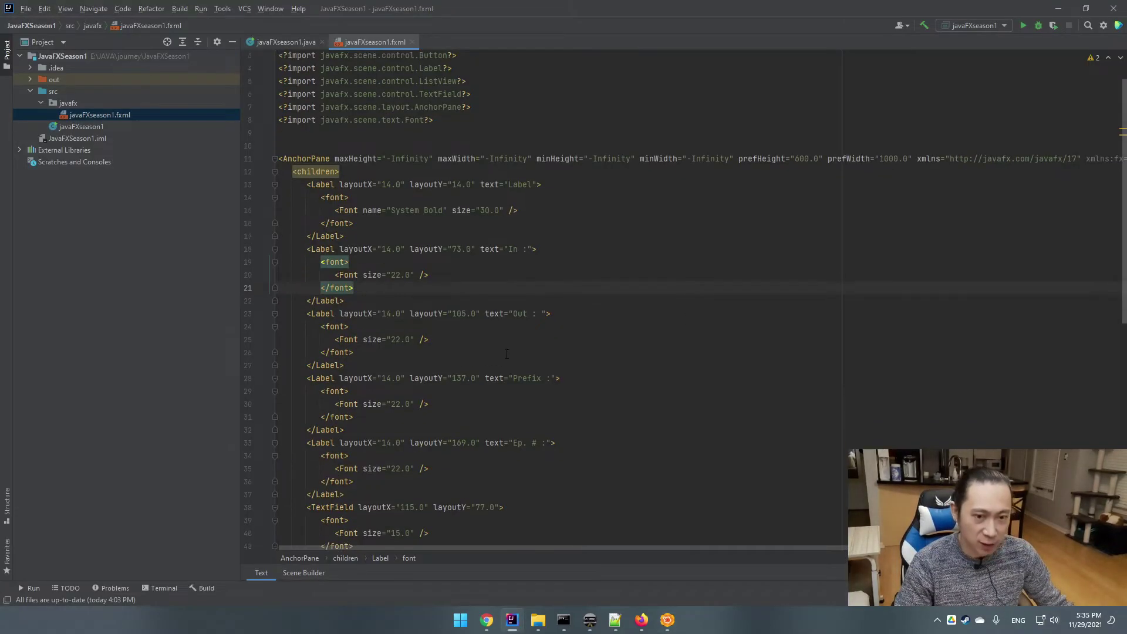
pyautogui.scroll(-5, 499, 360)
pyautogui.scroll(12, 498, 360)
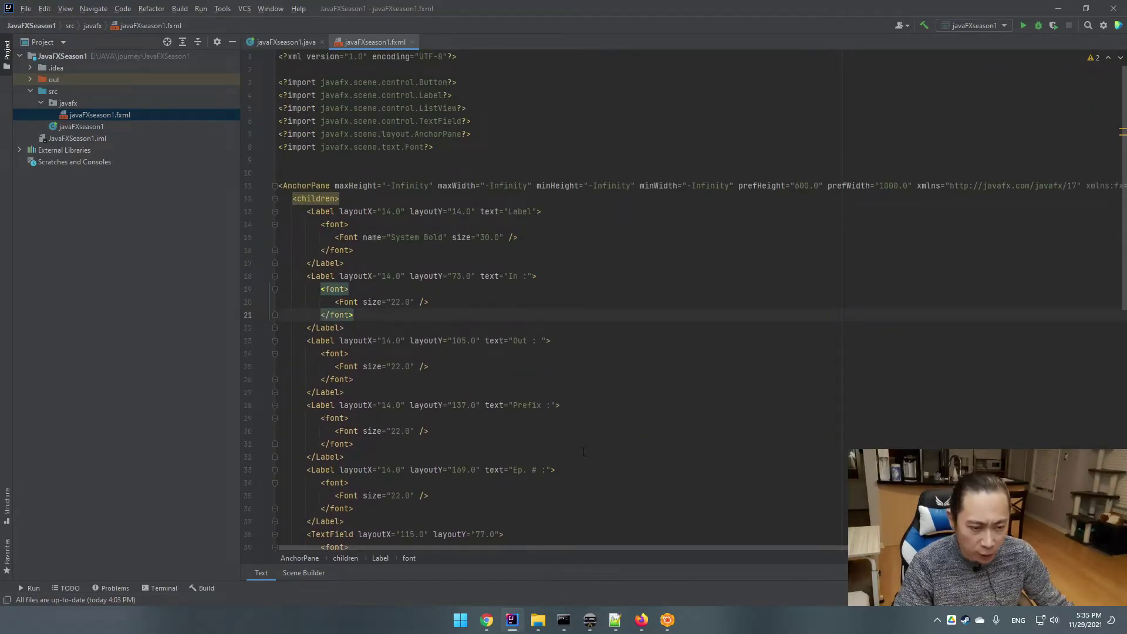
pyautogui.hotkey('alt', 'Tab')
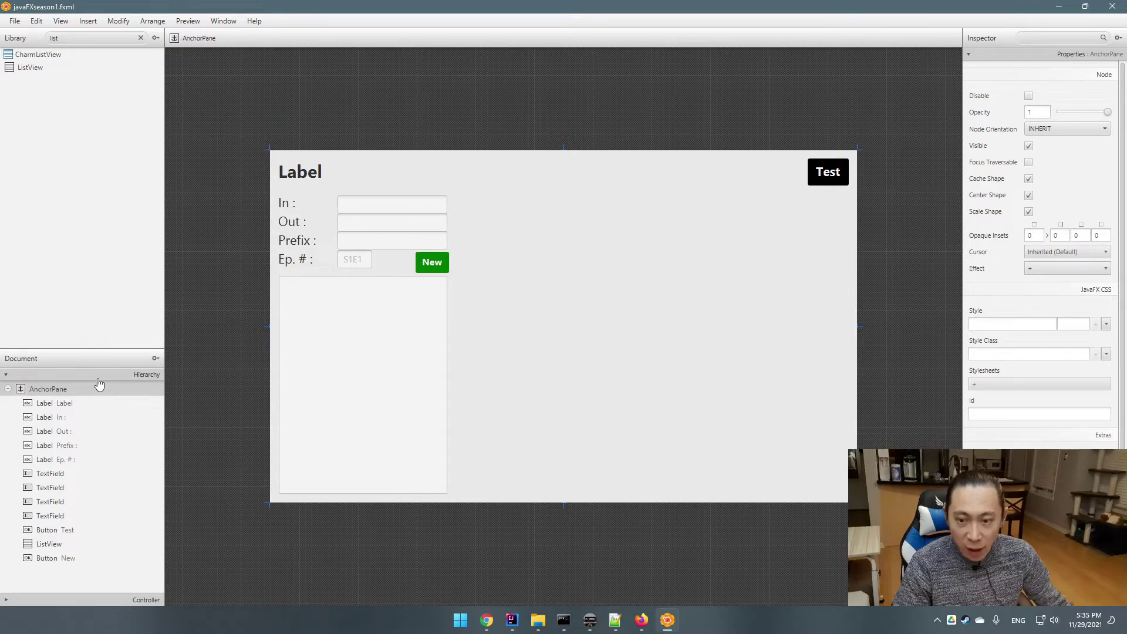
# - Enlarge the Document hierarchy and check which canvas element each of the five Label entries represents
pyautogui.moveTo(98, 338); pyautogui.dragTo(88, 198)
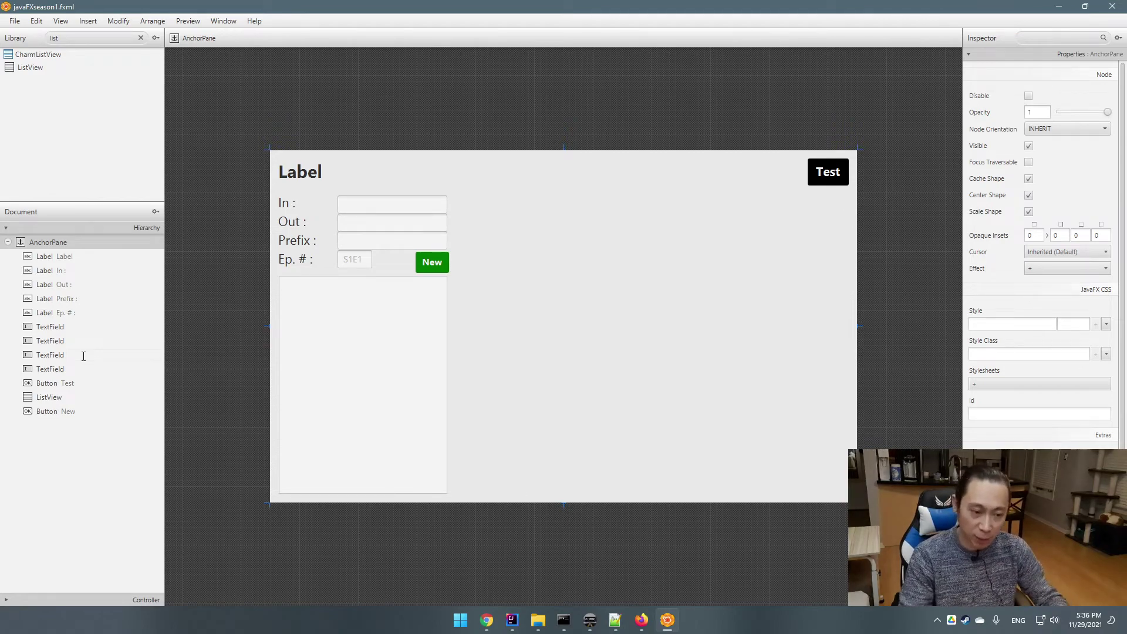
pyautogui.click(40, 260)
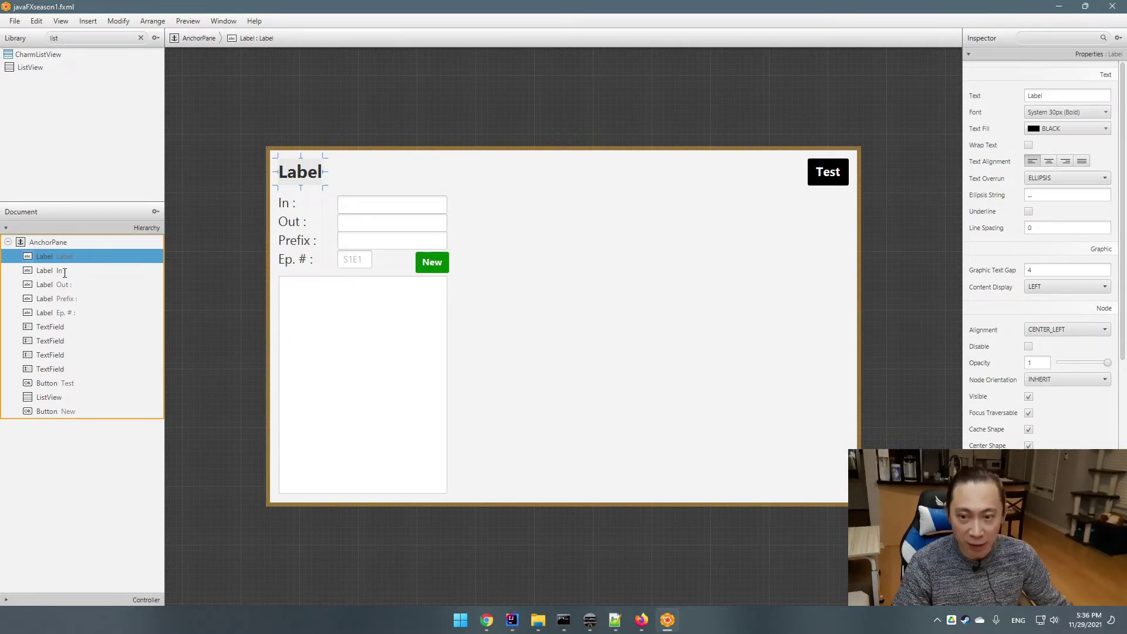
pyautogui.click(42, 272)
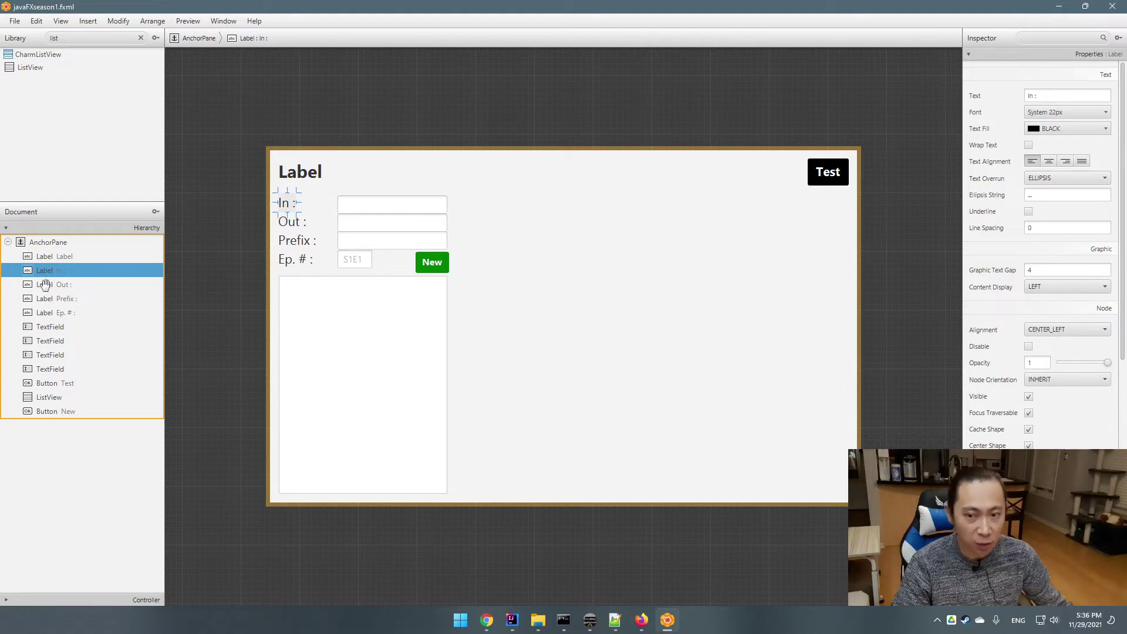
pyautogui.click(45, 285)
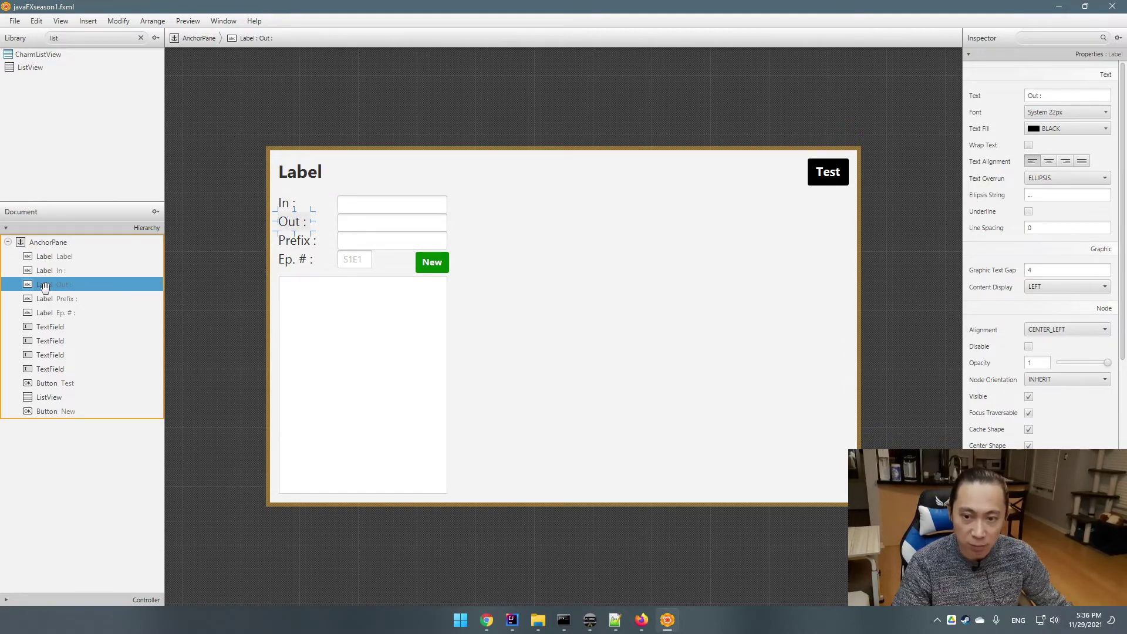
pyautogui.click(47, 300)
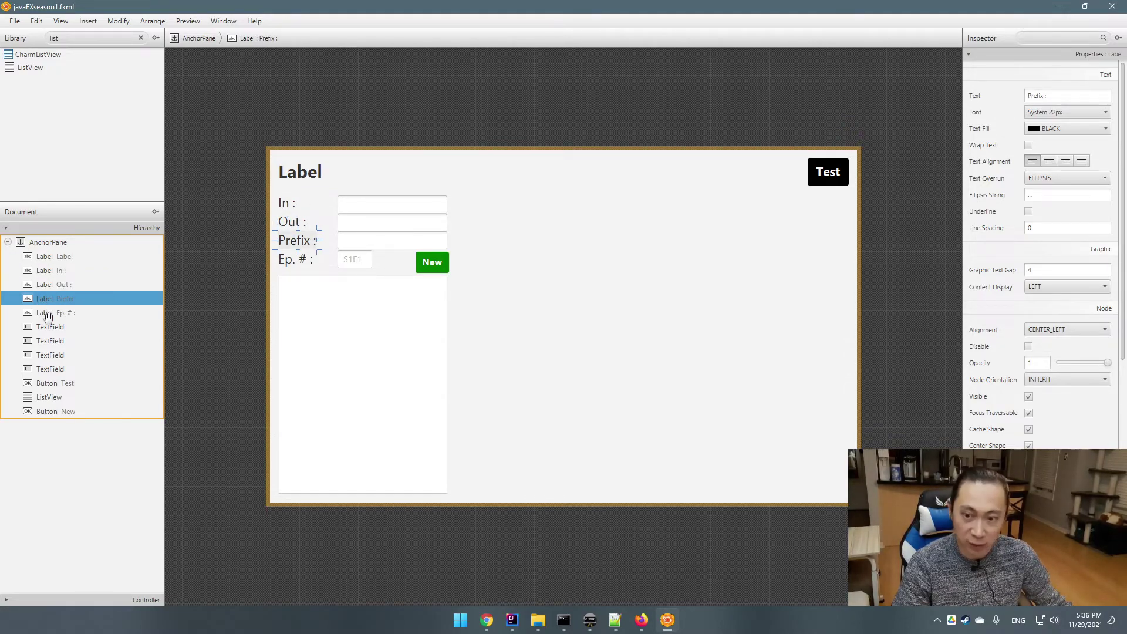
pyautogui.click(46, 313)
# - Move the "In :" row's TextField directly below the "In :" Label in the hierarchy, and check the pairing on the canvas
pyautogui.click(47, 329)
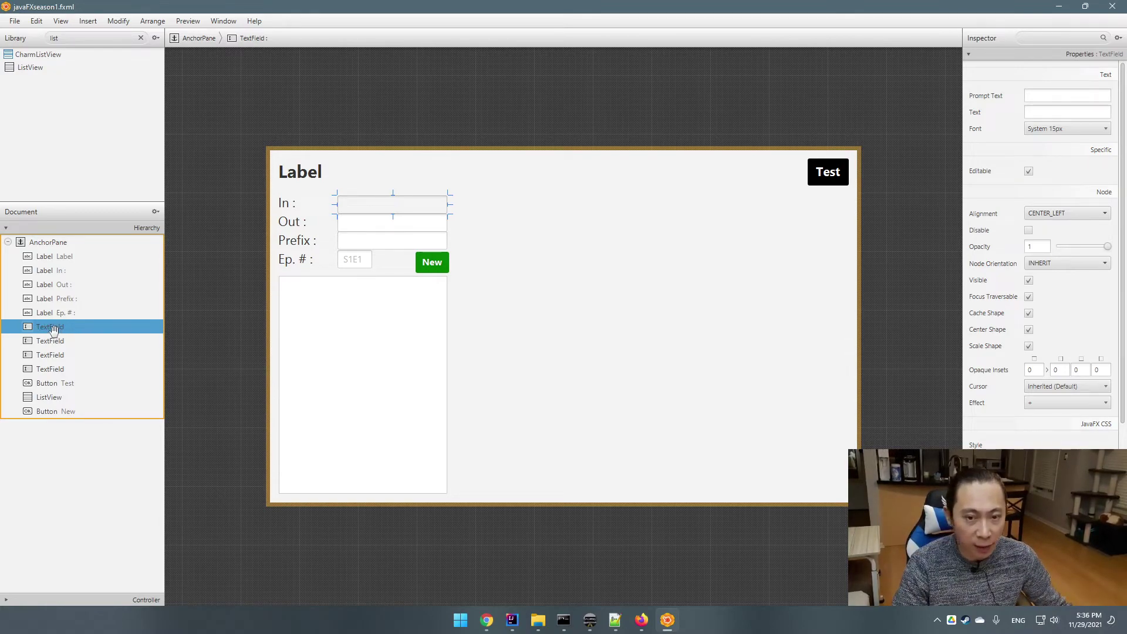
pyautogui.moveTo(53, 330); pyautogui.dragTo(63, 284)
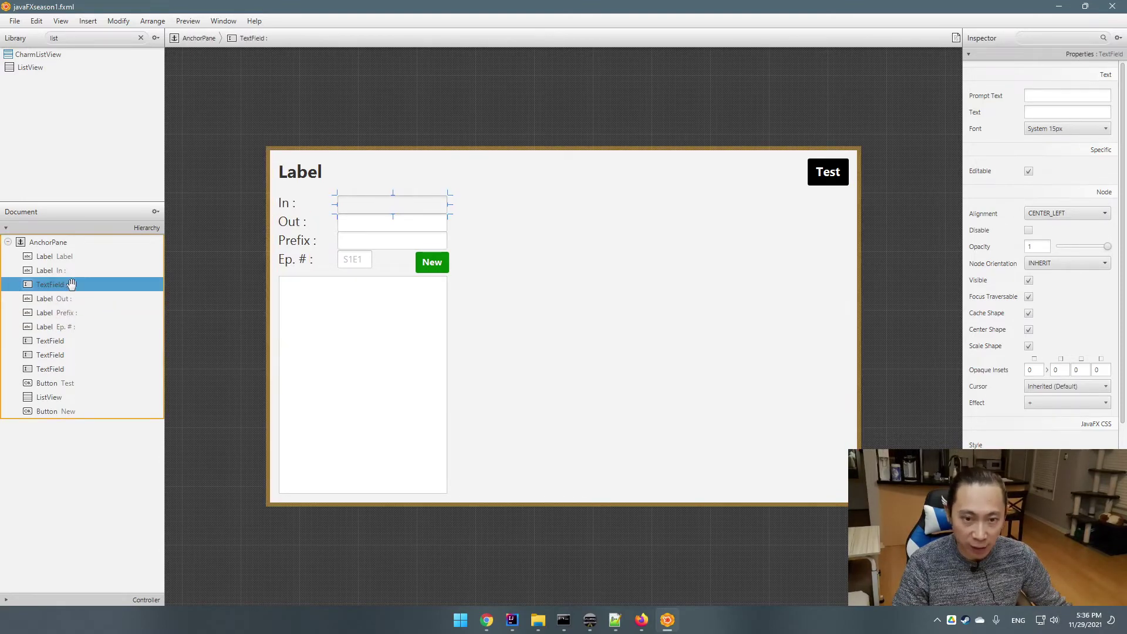
pyautogui.click(295, 204)
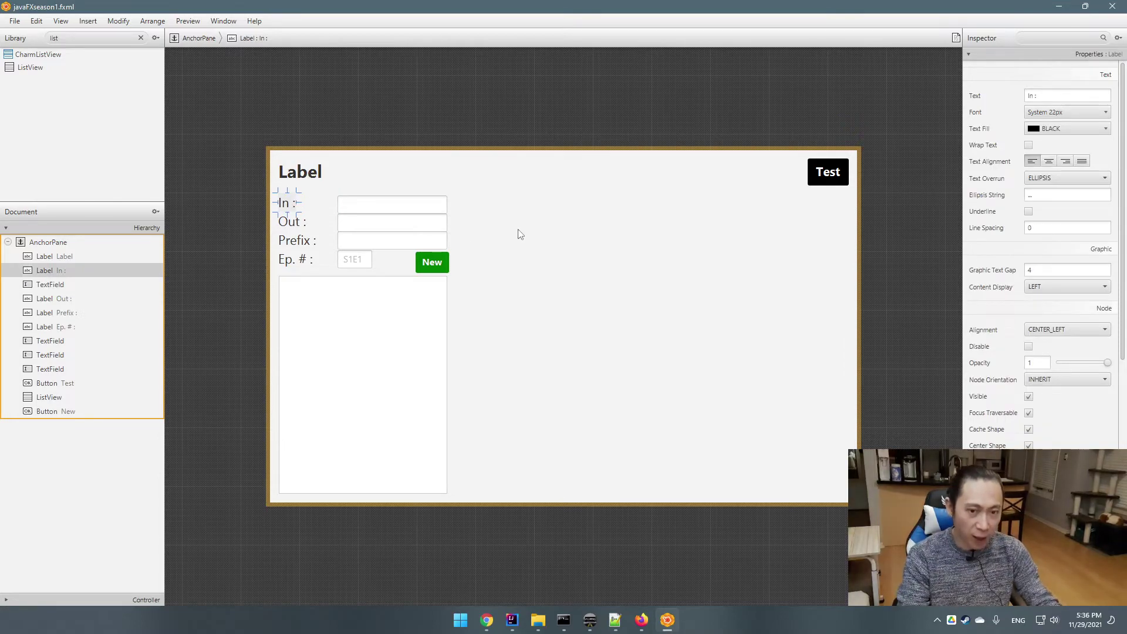
pyautogui.click(513, 271)
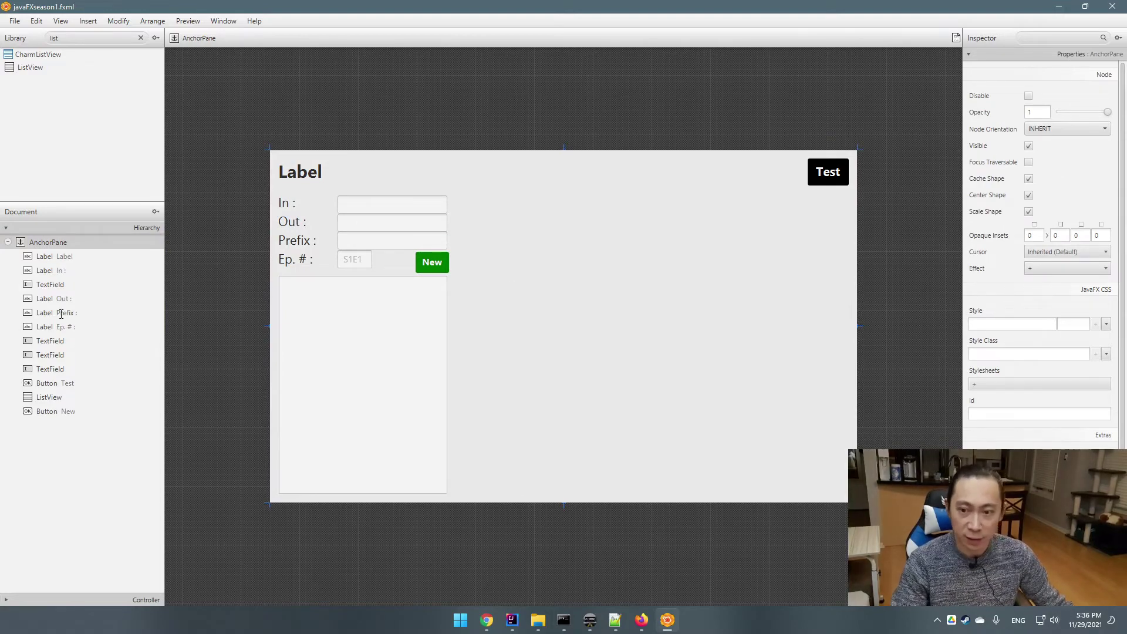
pyautogui.click(44, 286)
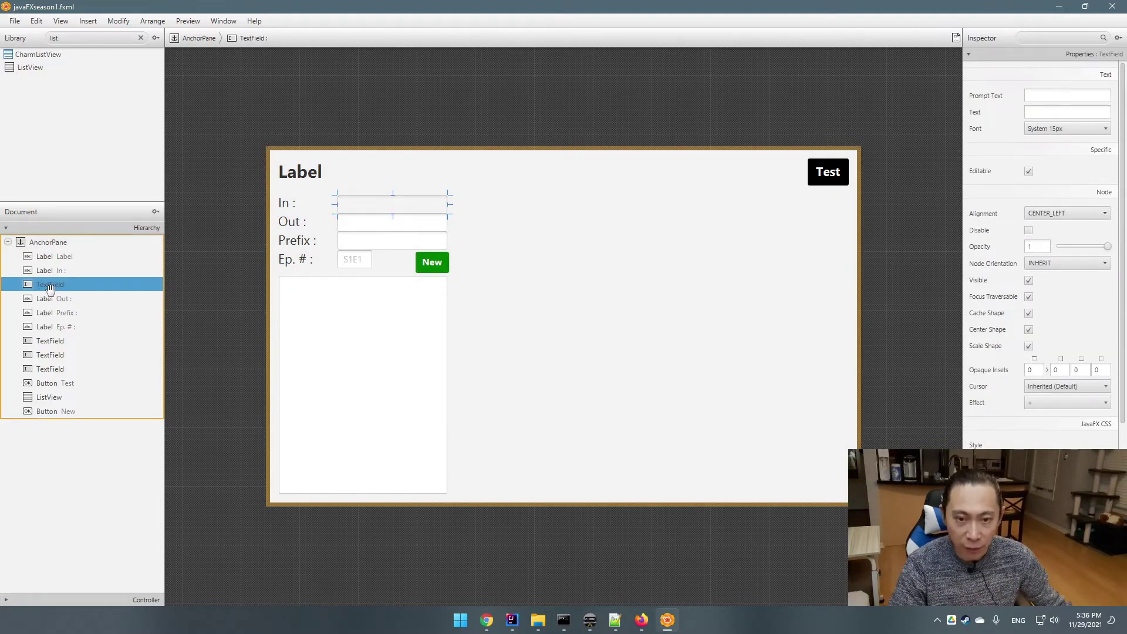
# - Move the "Out :" and "Prefix :" rows' TextFields directly below their matching Labels in the hierarchy, and check the "Ep. # :" pairing
pyautogui.click(47, 300)
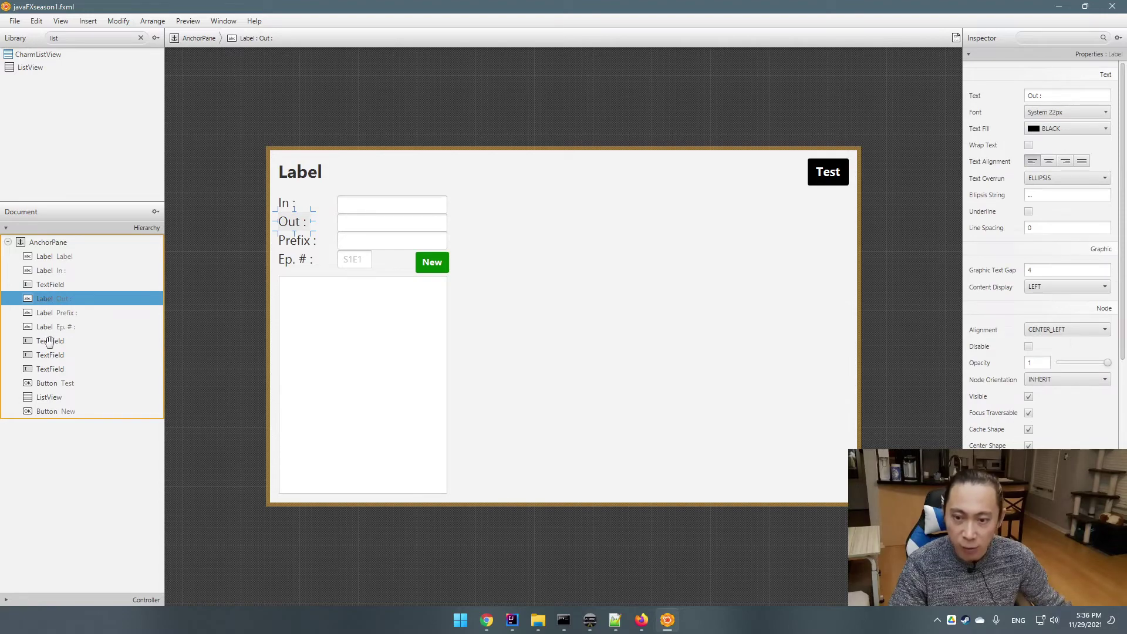
pyautogui.click(50, 341)
pyautogui.moveTo(49, 341); pyautogui.dragTo(90, 310)
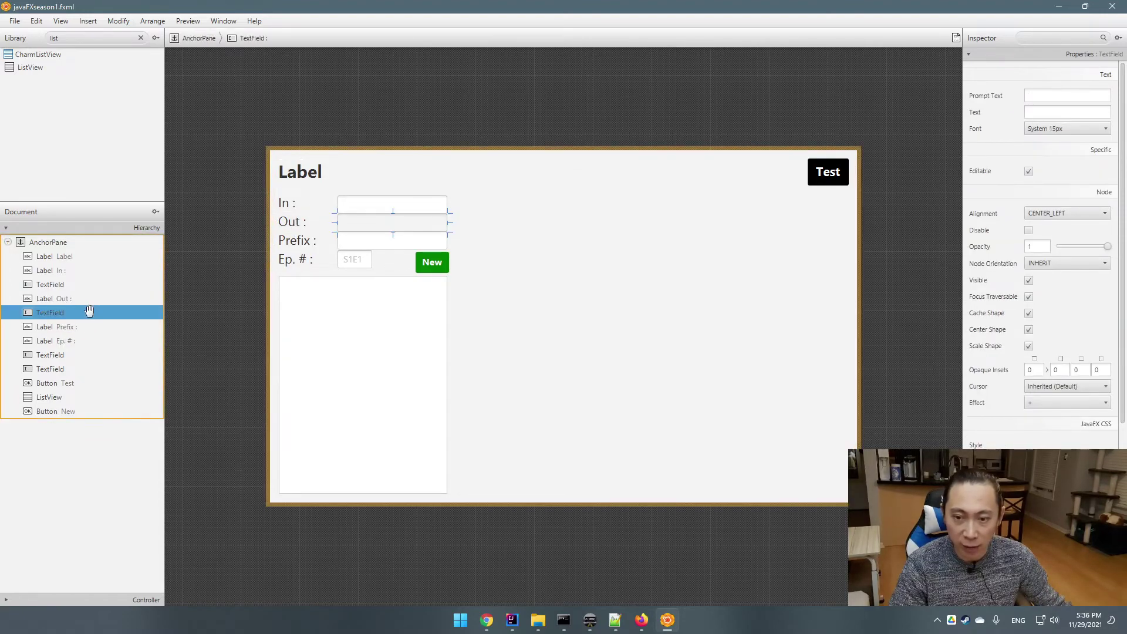
pyautogui.click(49, 356)
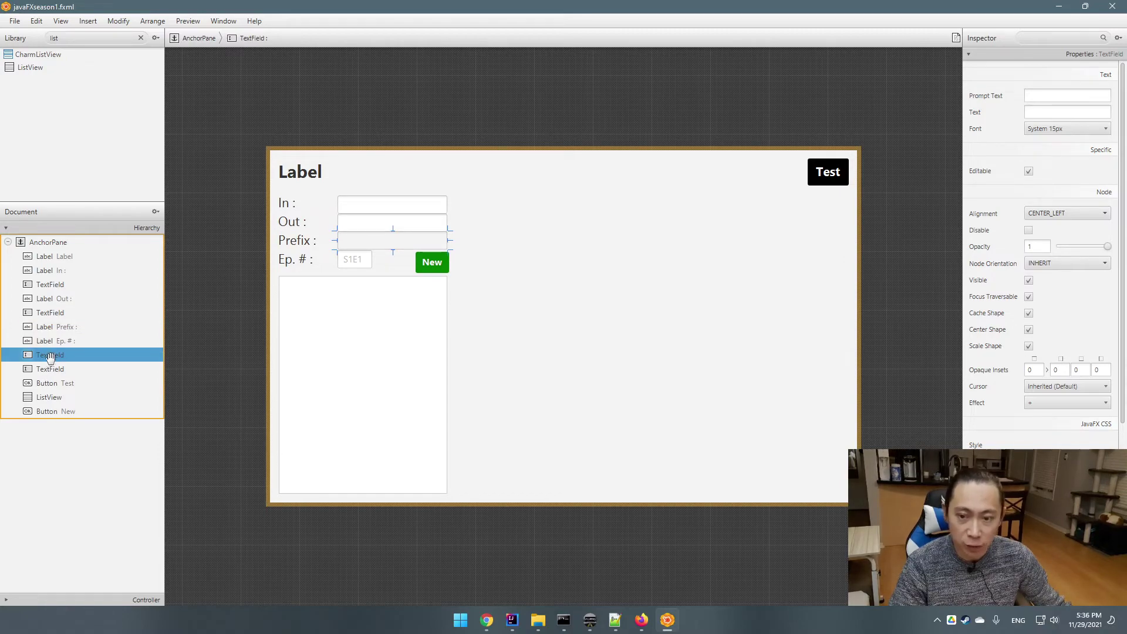
pyautogui.moveTo(49, 356); pyautogui.dragTo(80, 338)
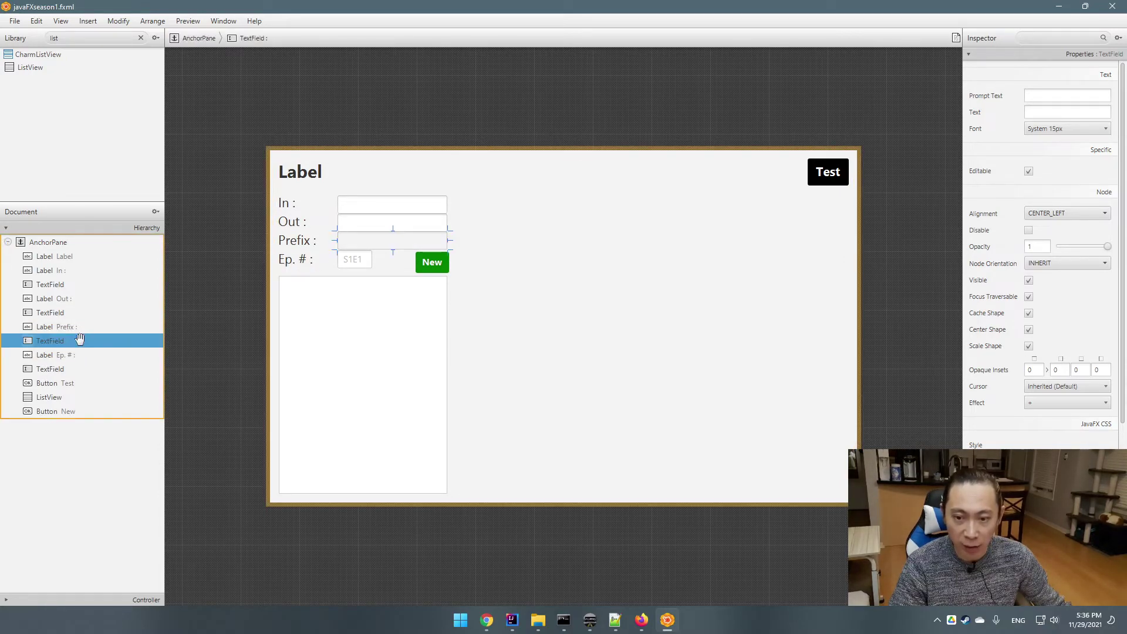
pyautogui.click(59, 370)
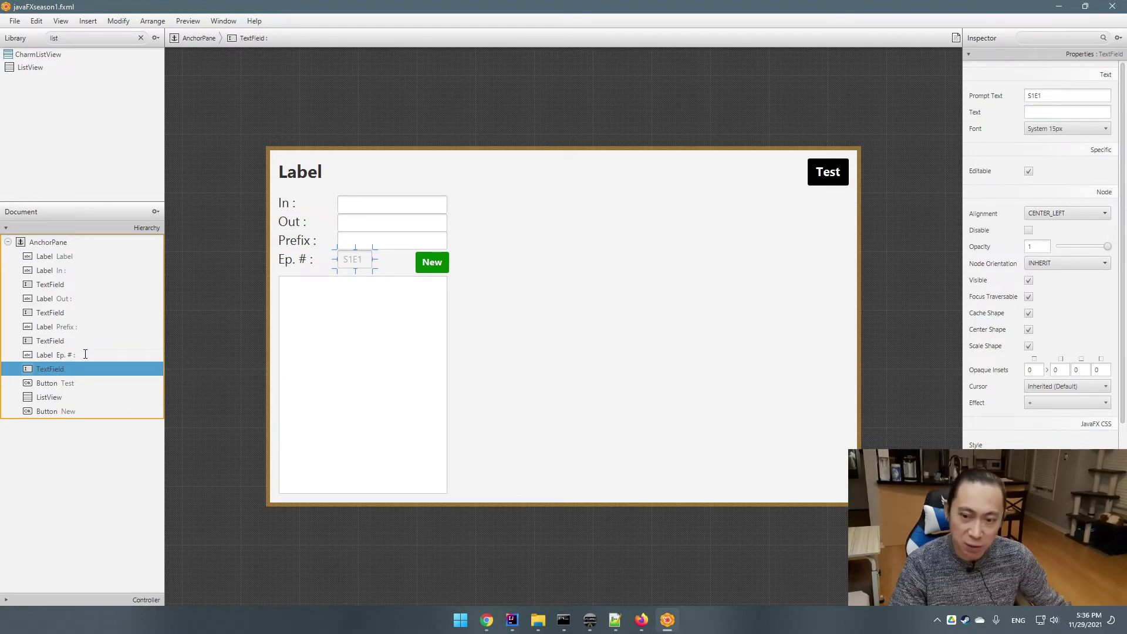
# - Reorder the hierarchy's last entries so the New button comes before the ListView and the Test button comes last
pyautogui.click(48, 385)
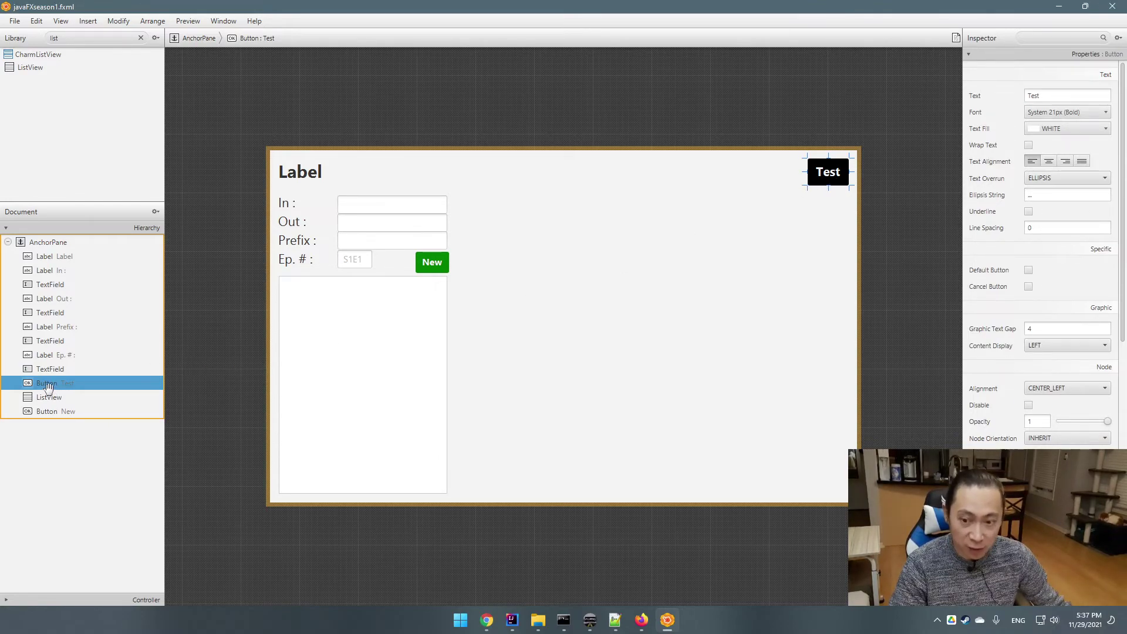
pyautogui.moveTo(42, 385); pyautogui.dragTo(46, 423)
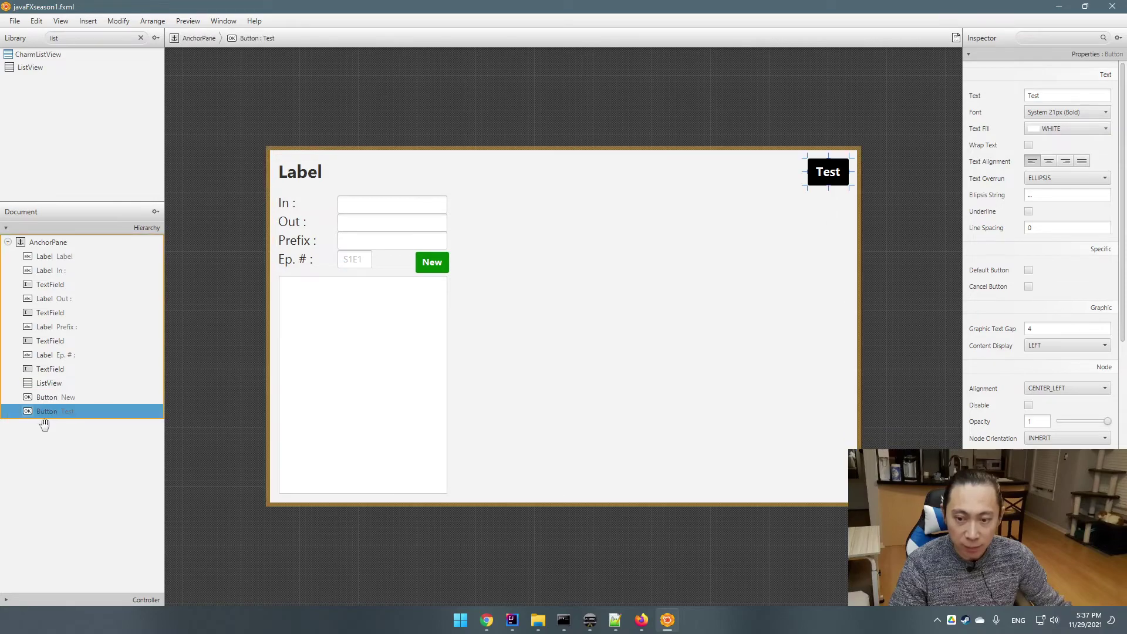
pyautogui.click(47, 398)
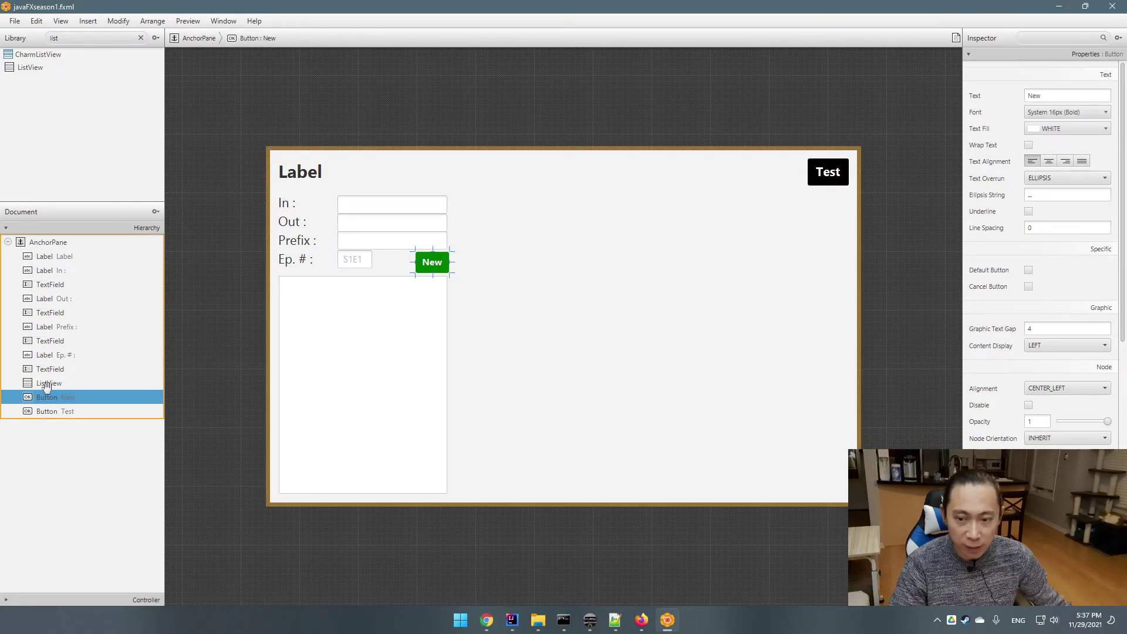
pyautogui.click(47, 384)
pyautogui.moveTo(47, 397); pyautogui.dragTo(52, 383)
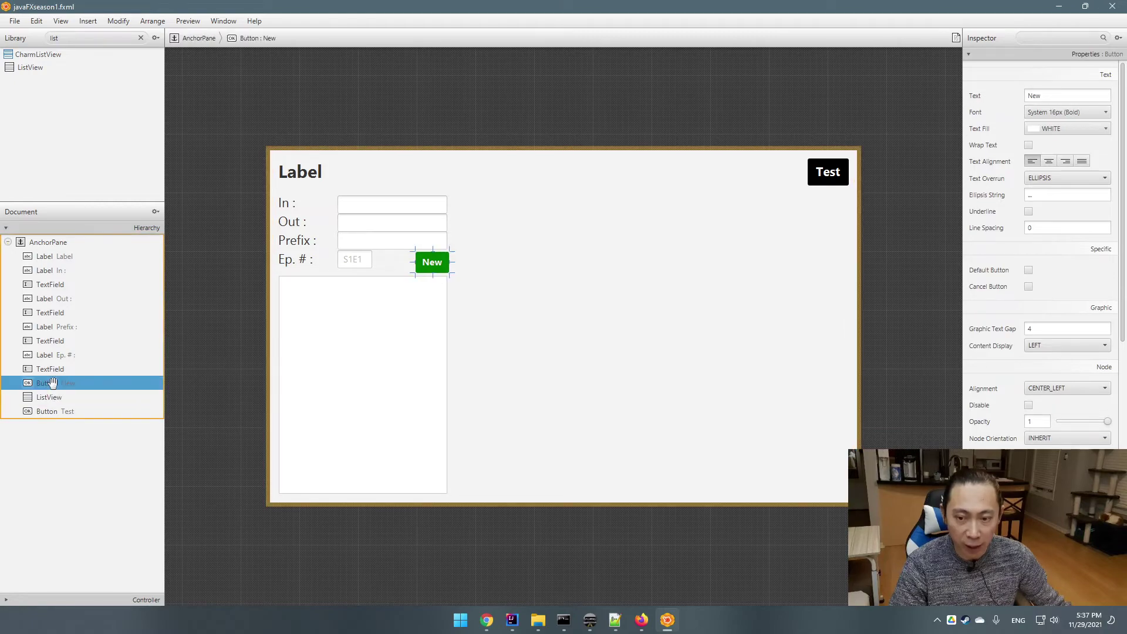
# - Check that the hierarchy order matches the canvas by selecting the labels, TextFields, New button, ListView and Test button
pyautogui.click(656, 370)
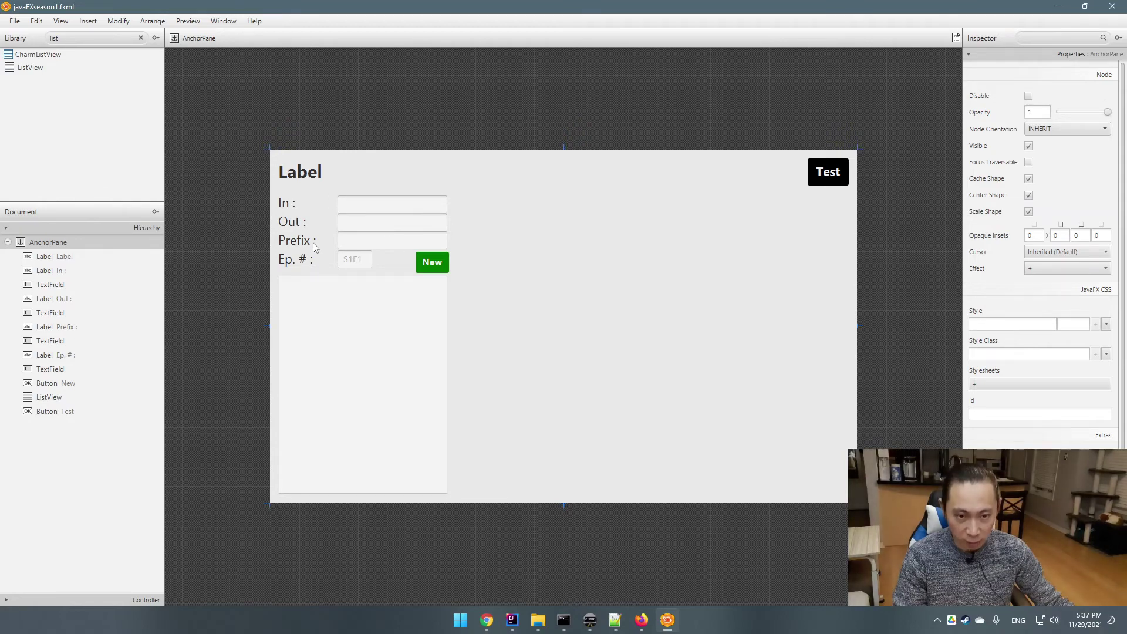
pyautogui.click(284, 209)
pyautogui.click(351, 209)
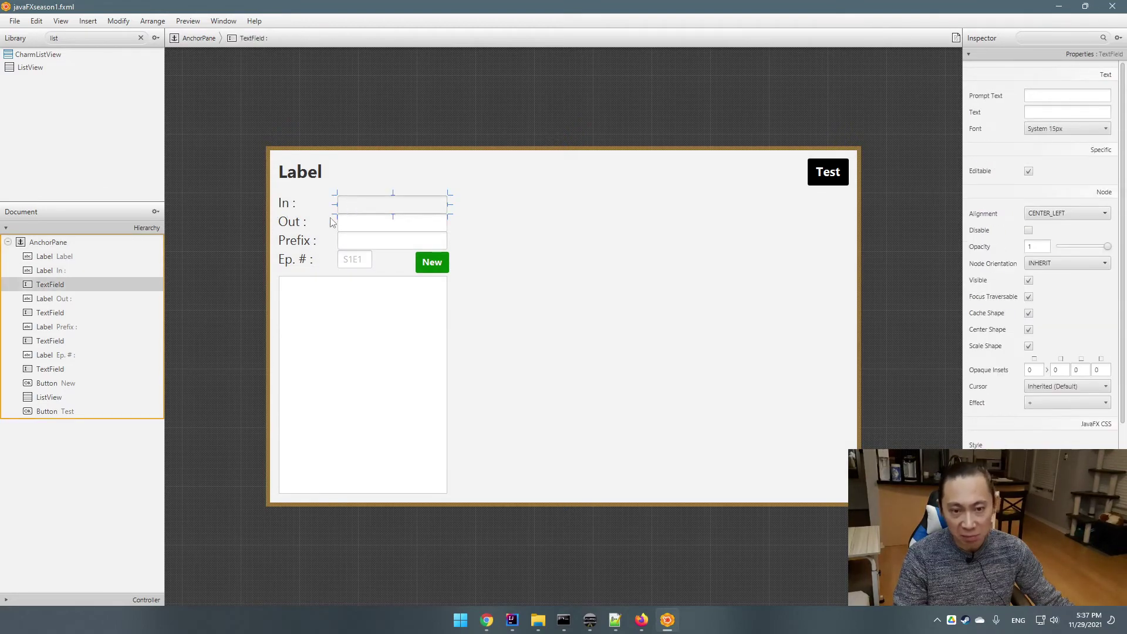
pyautogui.click(301, 226)
pyautogui.click(361, 229)
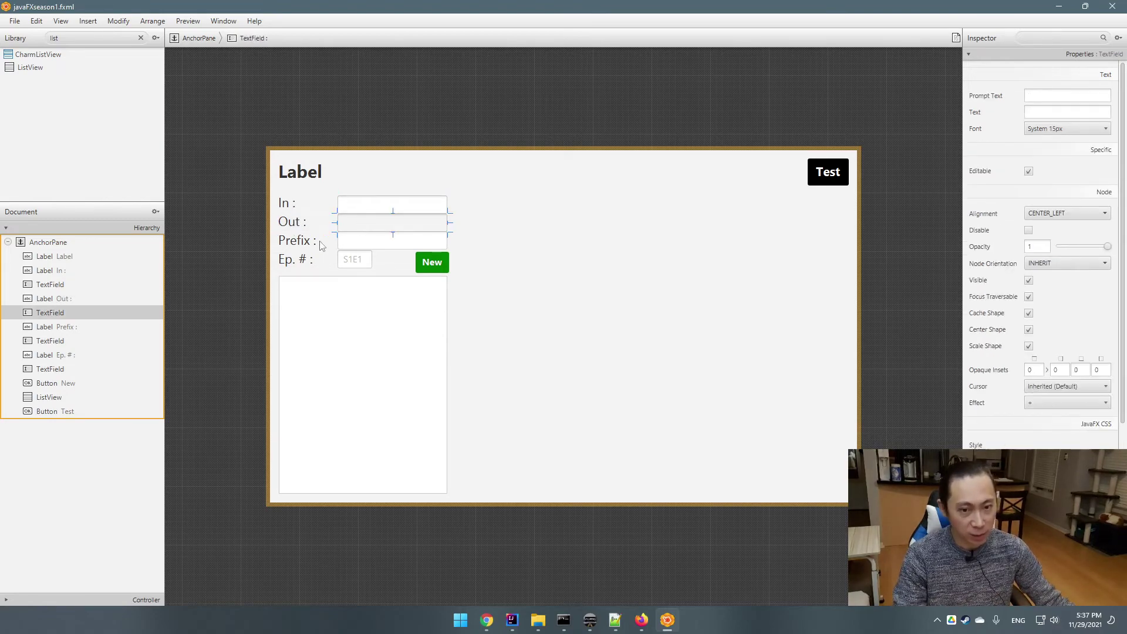
pyautogui.click(435, 268)
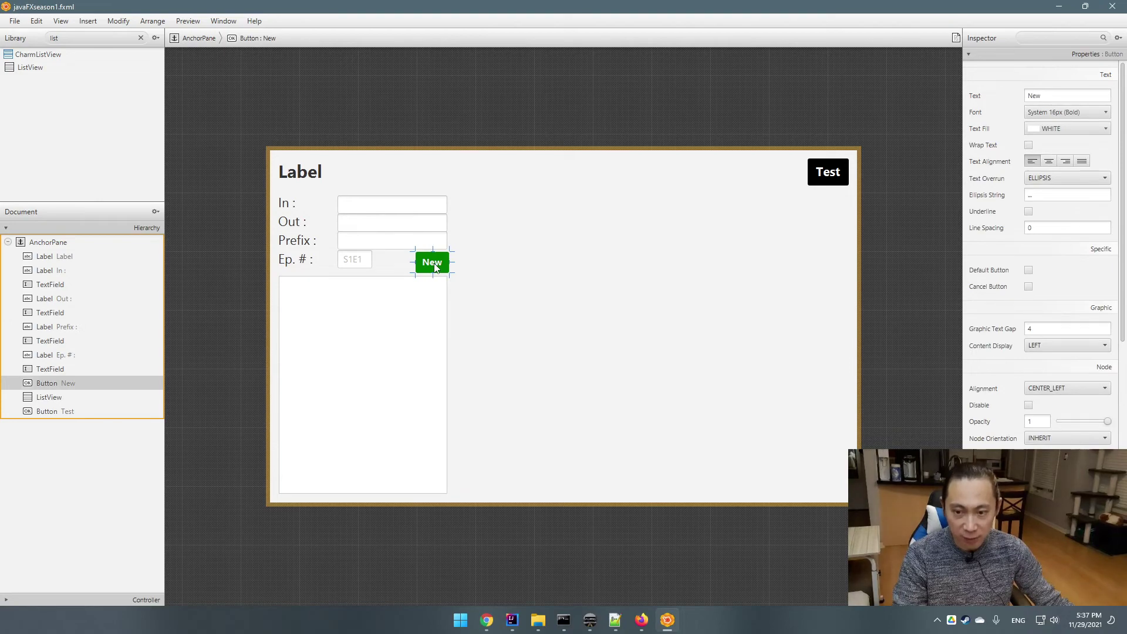
pyautogui.click(357, 260)
pyautogui.click(421, 265)
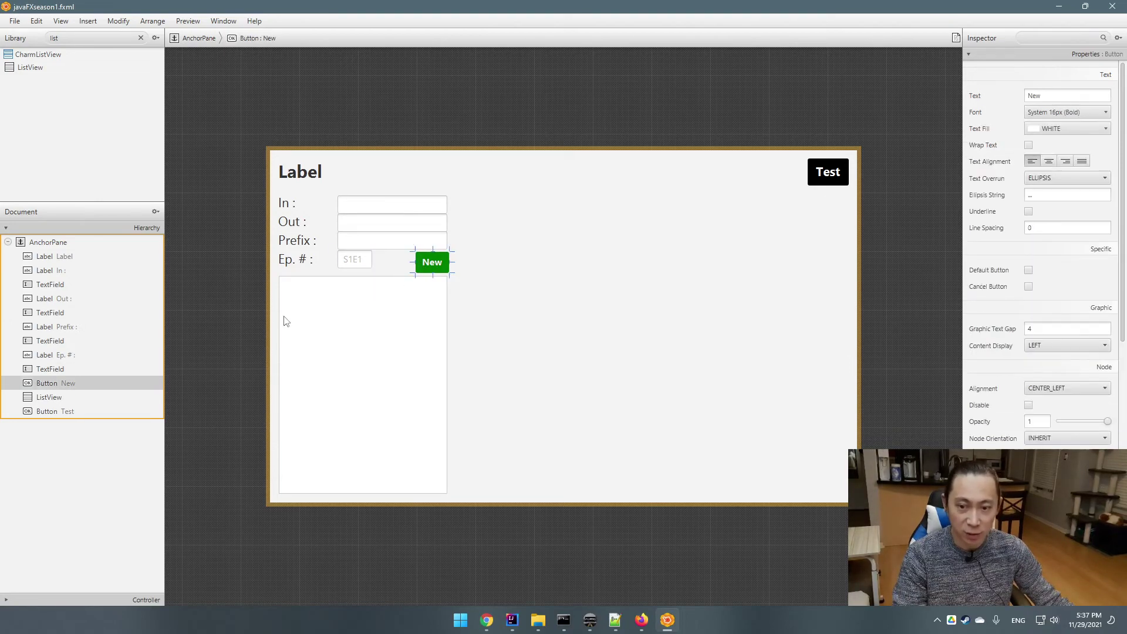
pyautogui.click(61, 371)
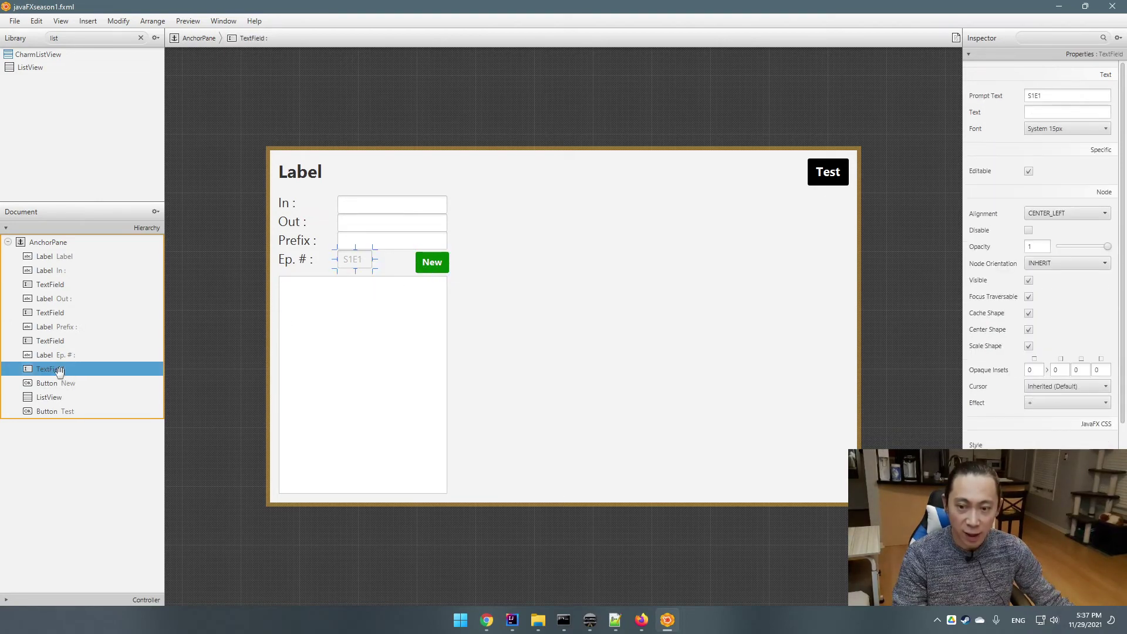
pyautogui.click(435, 269)
pyautogui.click(425, 245)
pyautogui.click(432, 267)
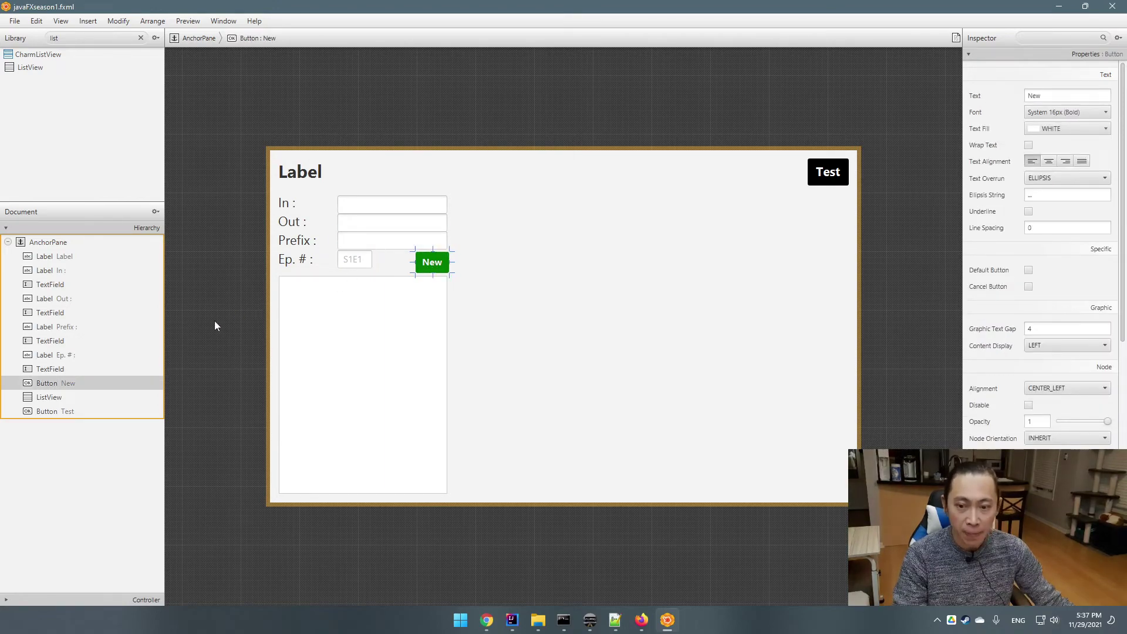
pyautogui.click(309, 368)
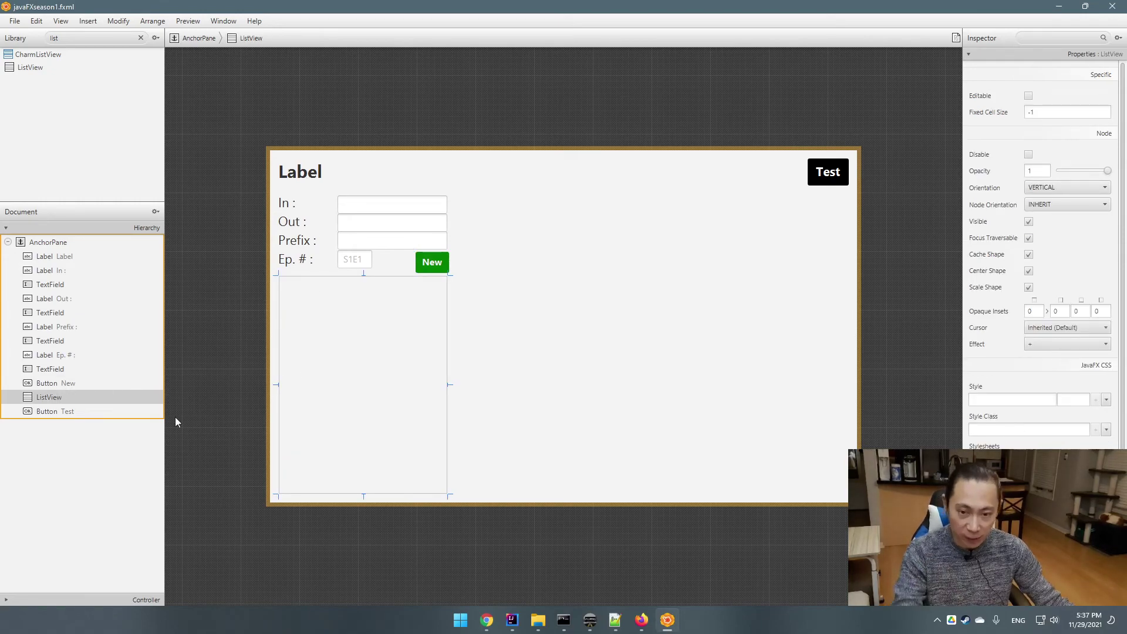
pyautogui.click(56, 411)
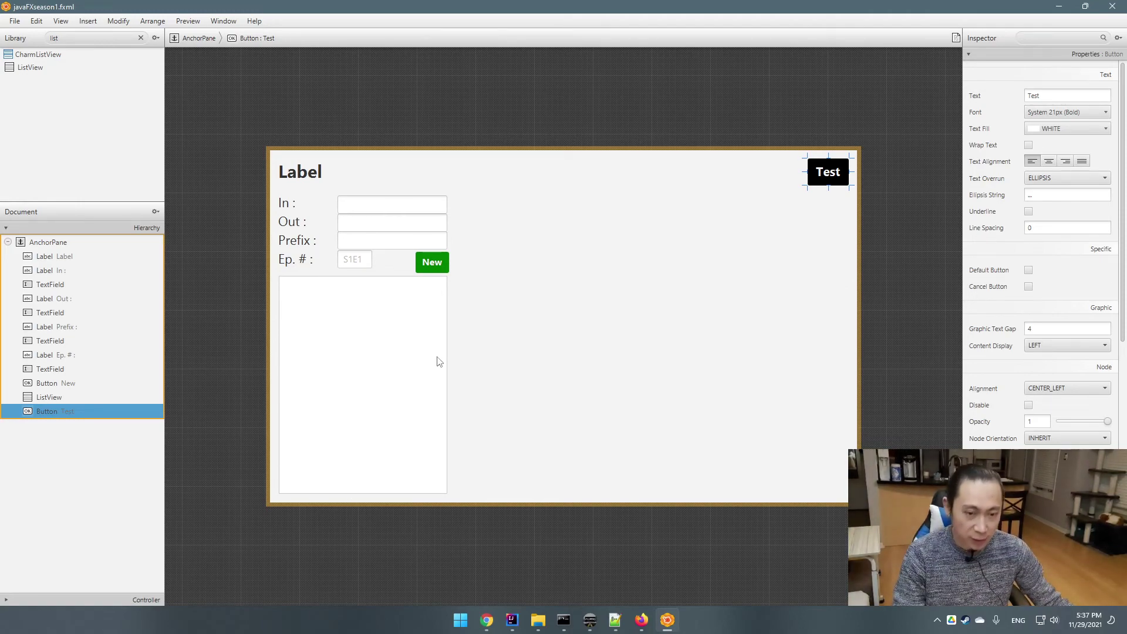
# - Save javaFXseason1.fxml and switch to IntelliJ IDEA to review the reordered Label and TextField elements in the code
pyautogui.hotkey('ctrl', 's')
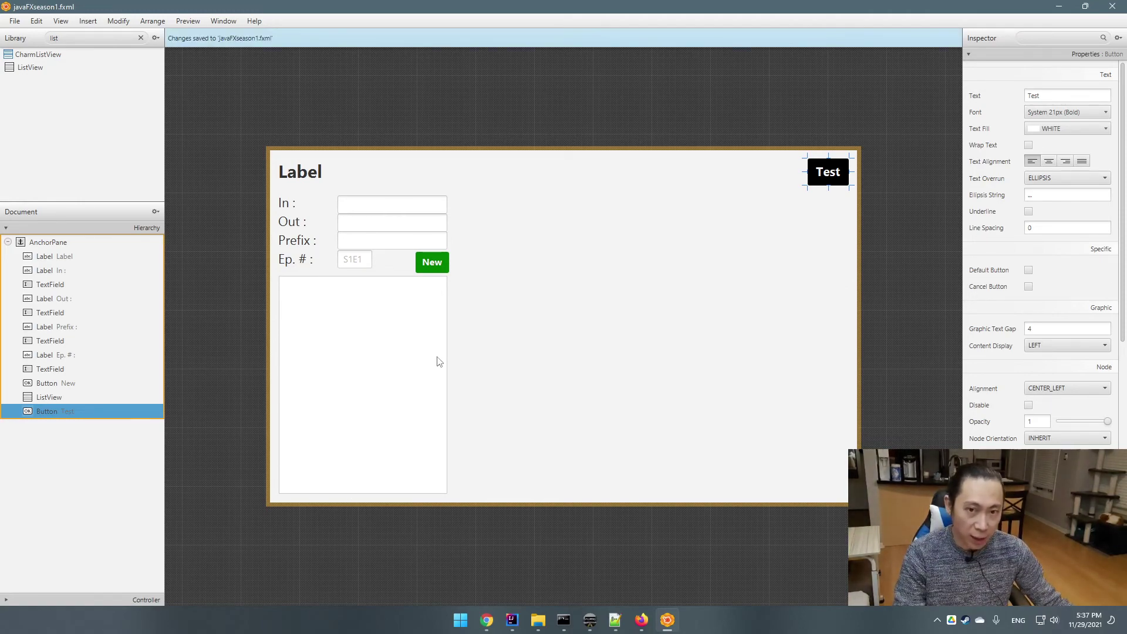
pyautogui.click(511, 620)
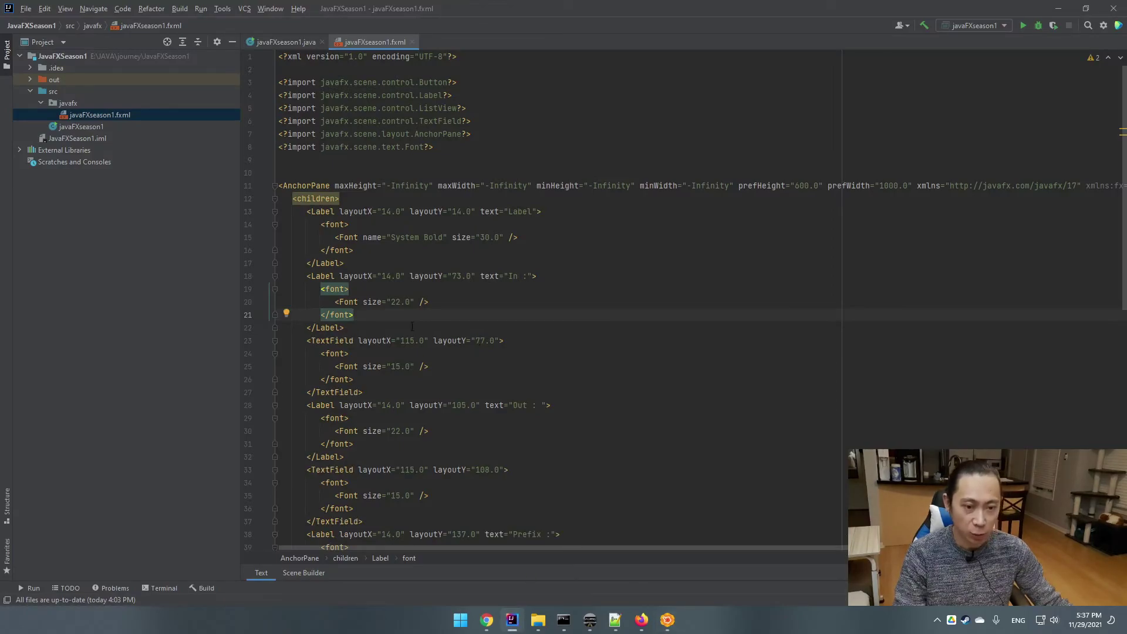
pyautogui.scroll(-2, 452, 330)
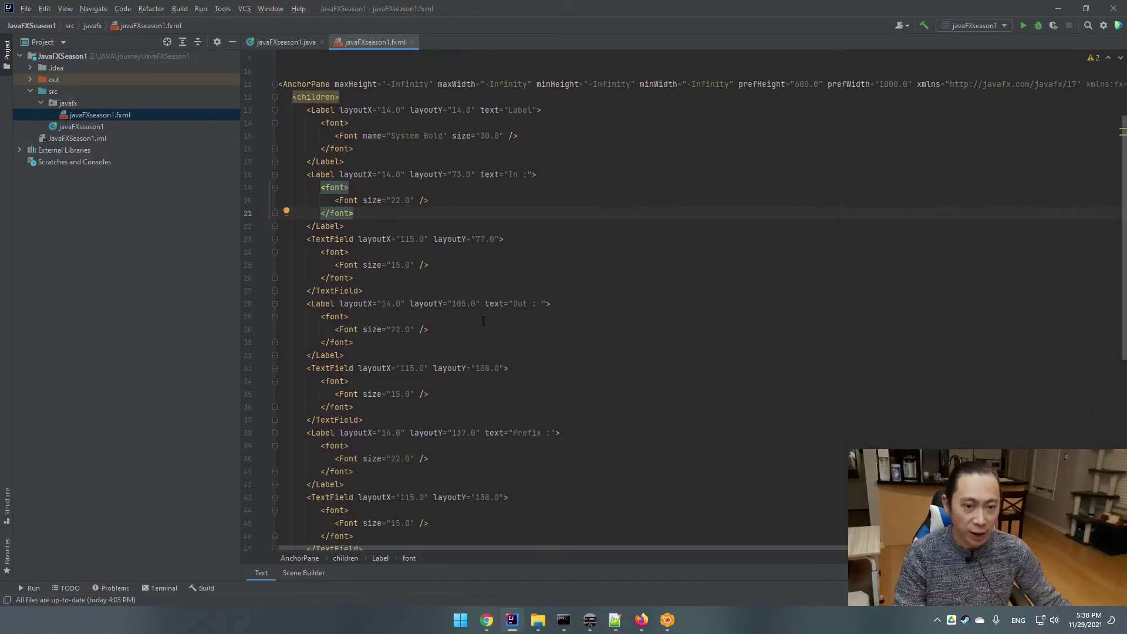
pyautogui.scroll(1, 478, 320)
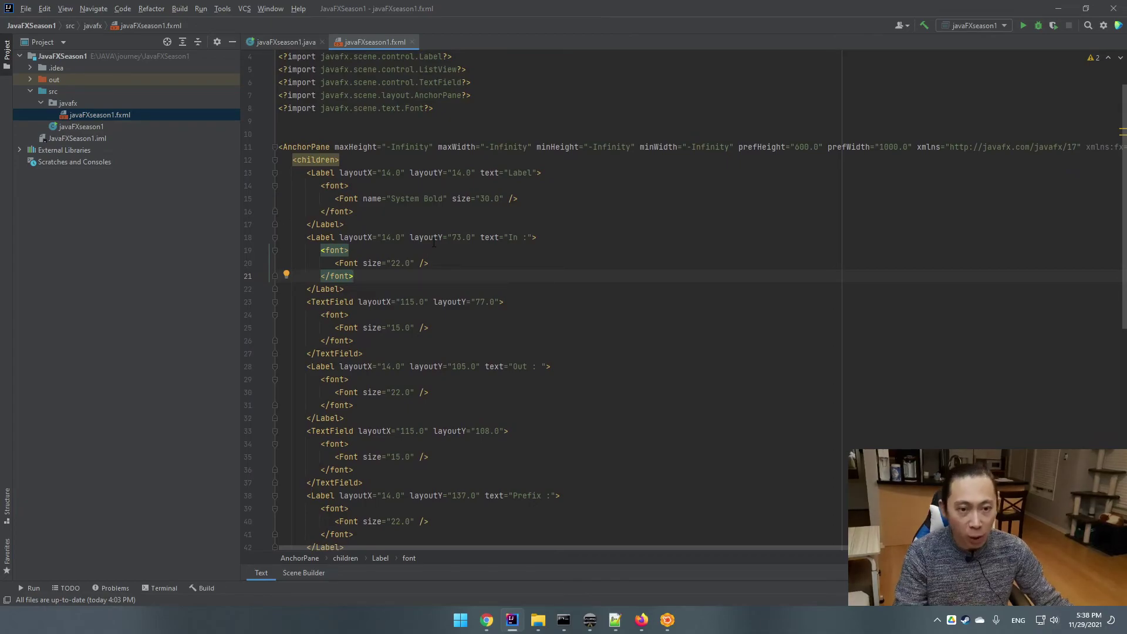
pyautogui.moveTo(389, 199); pyautogui.dragTo(439, 199)
pyautogui.click(463, 276)
# - Compare the Scene Builder layout with the FXML code once more, and switch to the Journey(JavaFX) Dashboard to view the MVC notes
pyautogui.click(669, 623)
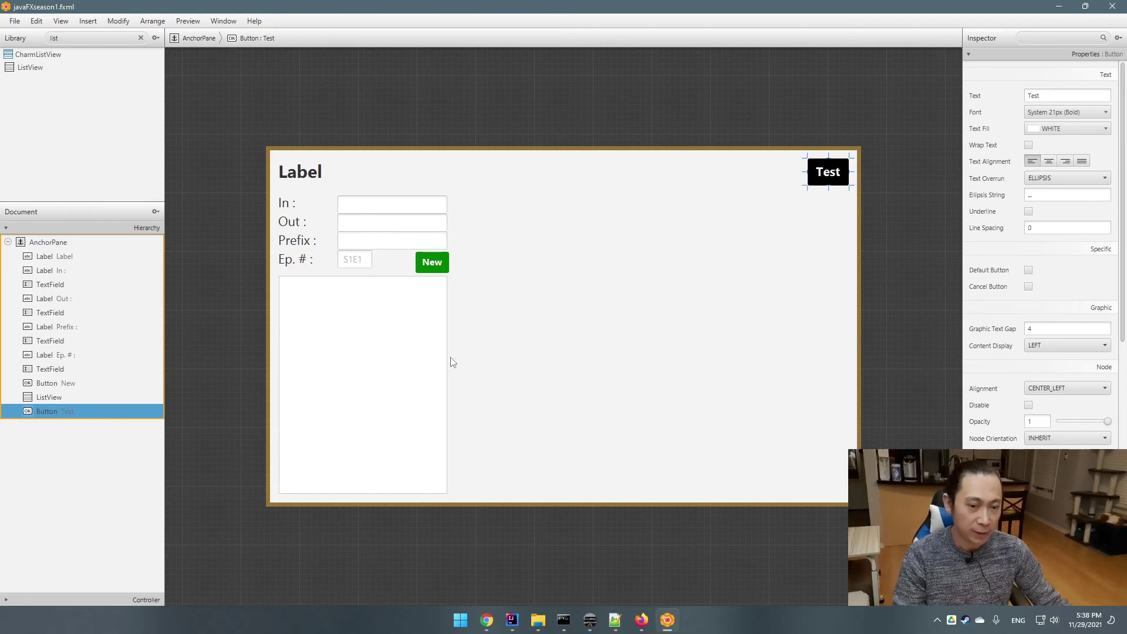
pyautogui.click(511, 619)
pyautogui.click(500, 345)
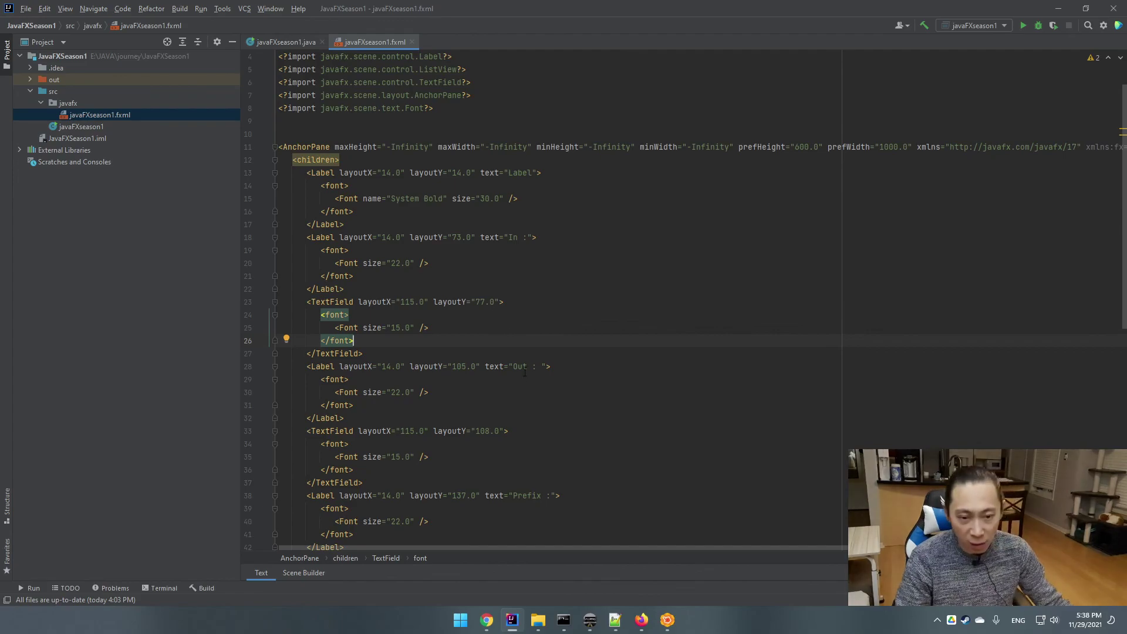
pyautogui.moveTo(592, 626)
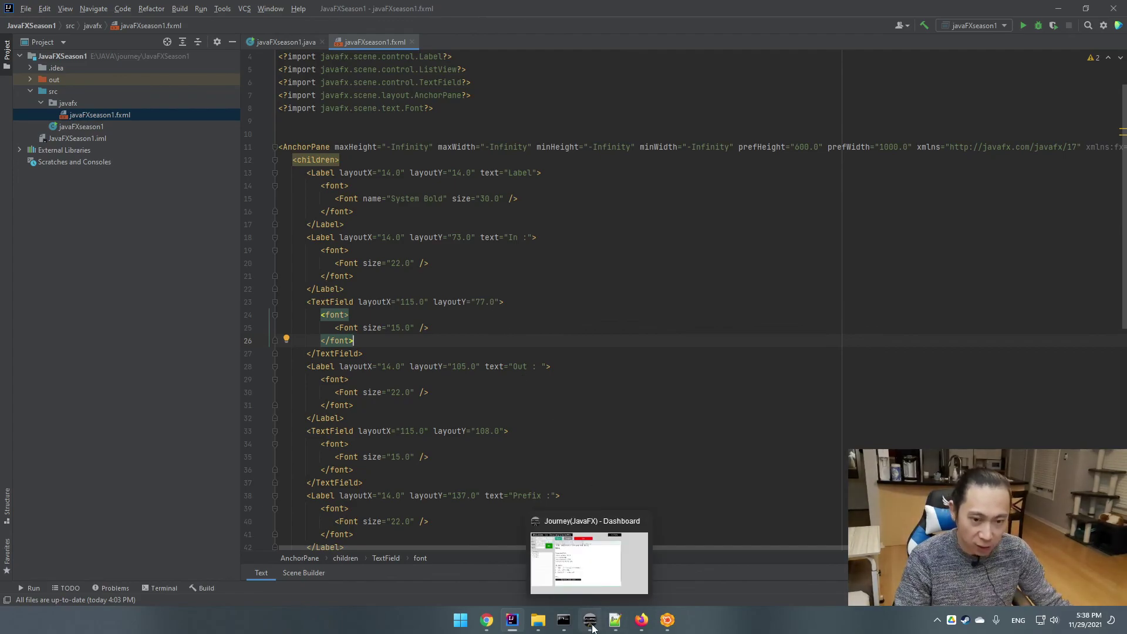
pyautogui.click(587, 555)
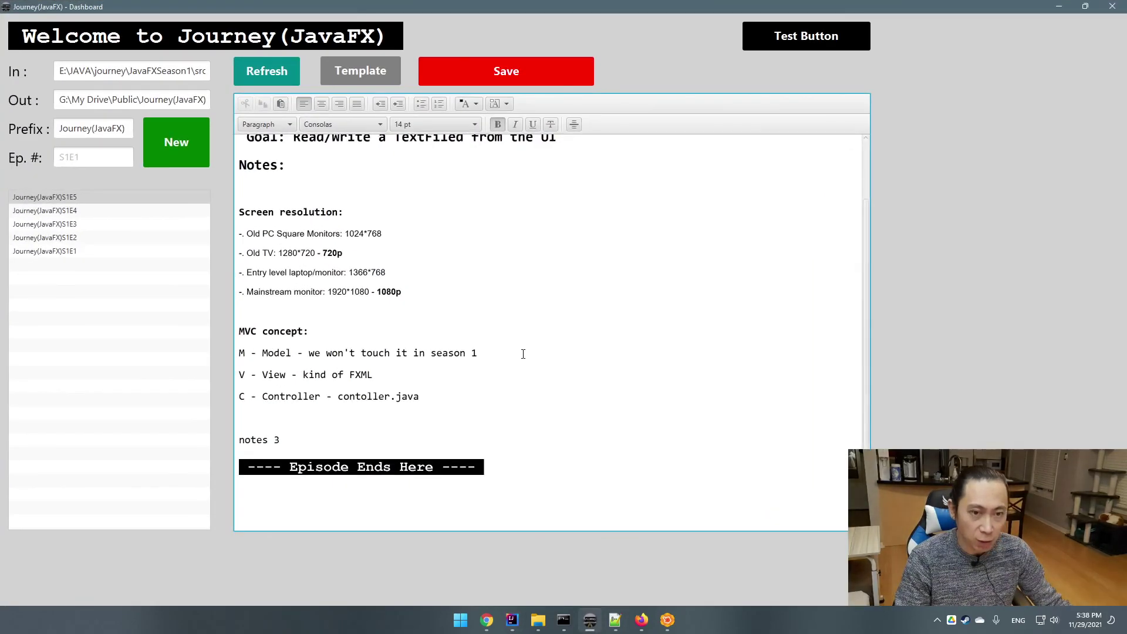